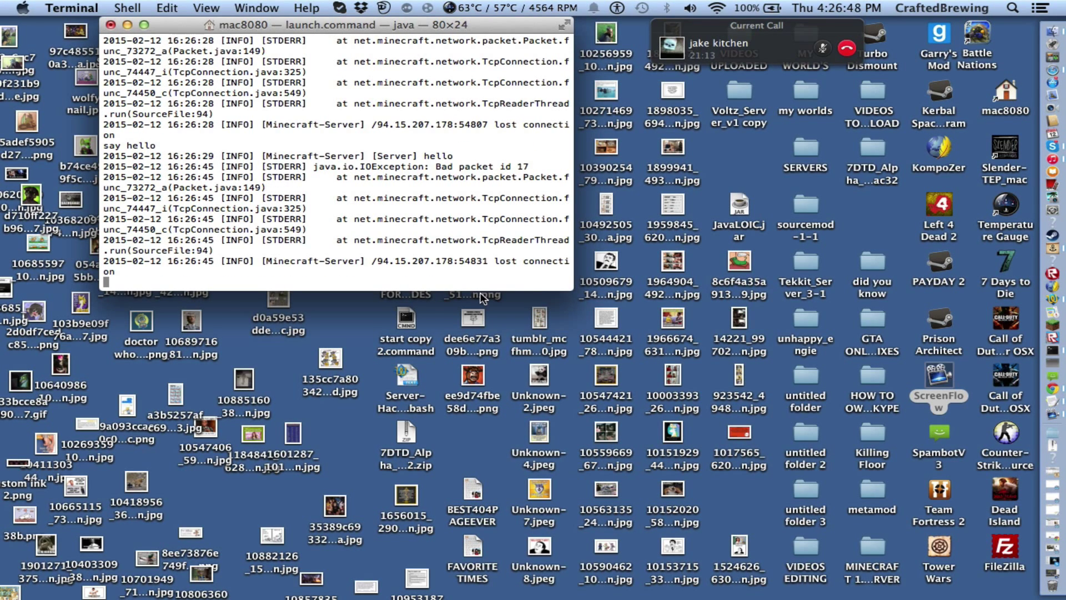
Look through the Tekkit server's log output in the console window and move that window clear of the desktop's upper-left corner.
{"action": "scroll", "coordinate": [409, 214], "scroll_direction": "up", "scroll_amount": 3}
{"action": "scroll", "coordinate": [417, 203], "scroll_direction": "down", "scroll_amount": 3}
{"action": "left_click_drag", "start_coordinate": [430, 25], "coordinate": [488, 44]}
{"action": "scroll", "coordinate": [476, 122], "scroll_direction": "up", "scroll_amount": 10}
{"action": "scroll", "coordinate": [476, 122], "scroll_direction": "down", "scroll_amount": 10}
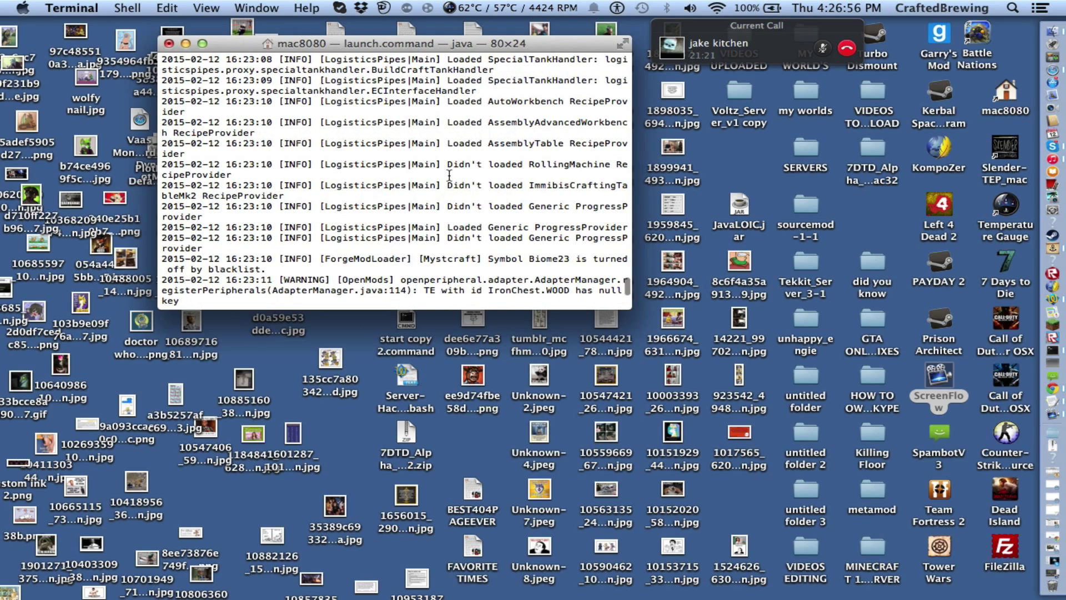
{"action": "scroll", "coordinate": [450, 175], "scroll_direction": "down", "scroll_amount": 10}
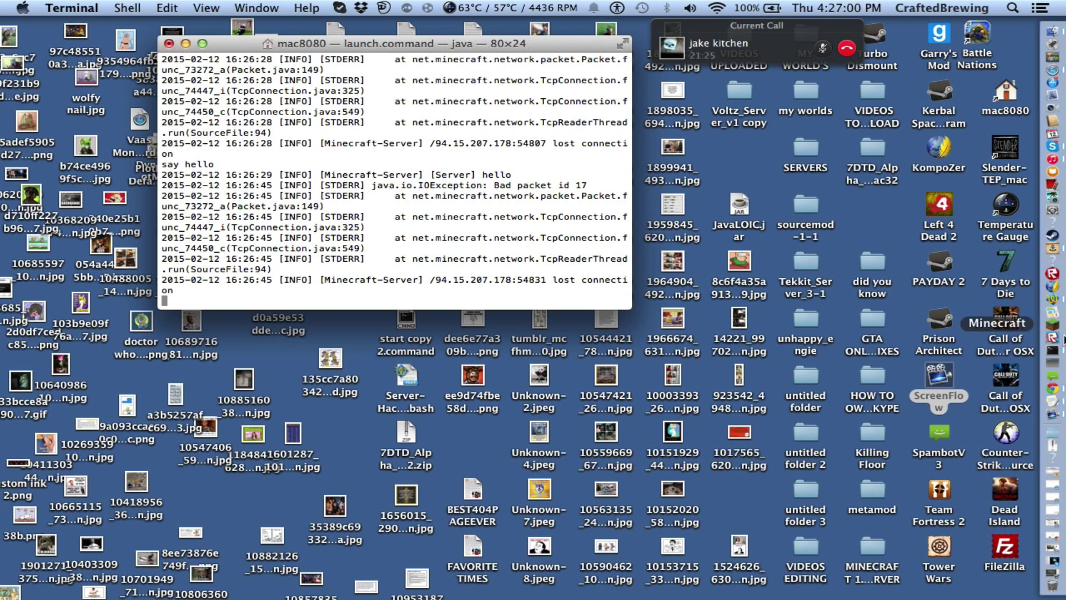
Find "technic" with Spotlight and launch TechnicLauncher.jar.
{"action": "left_click", "coordinate": [1017, 7]}
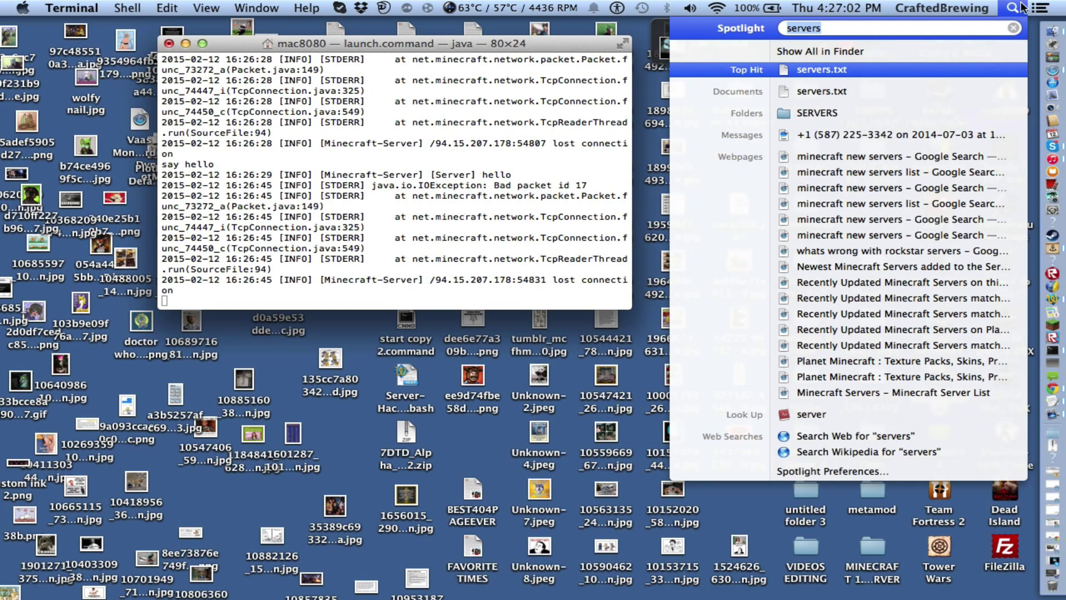
{"action": "type", "text": "technic"}
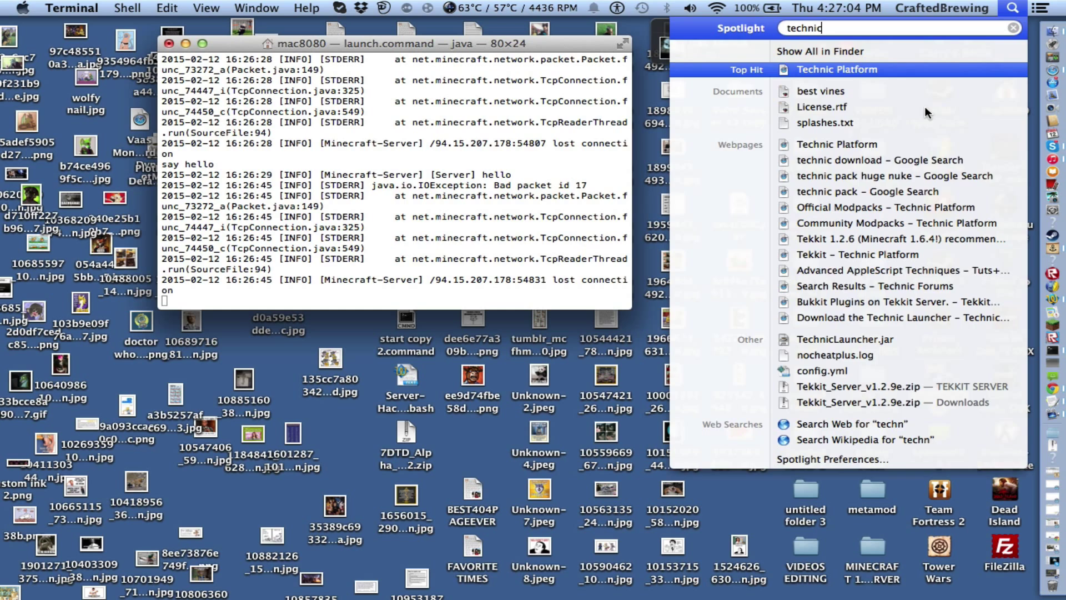
{"action": "left_click", "coordinate": [848, 340]}
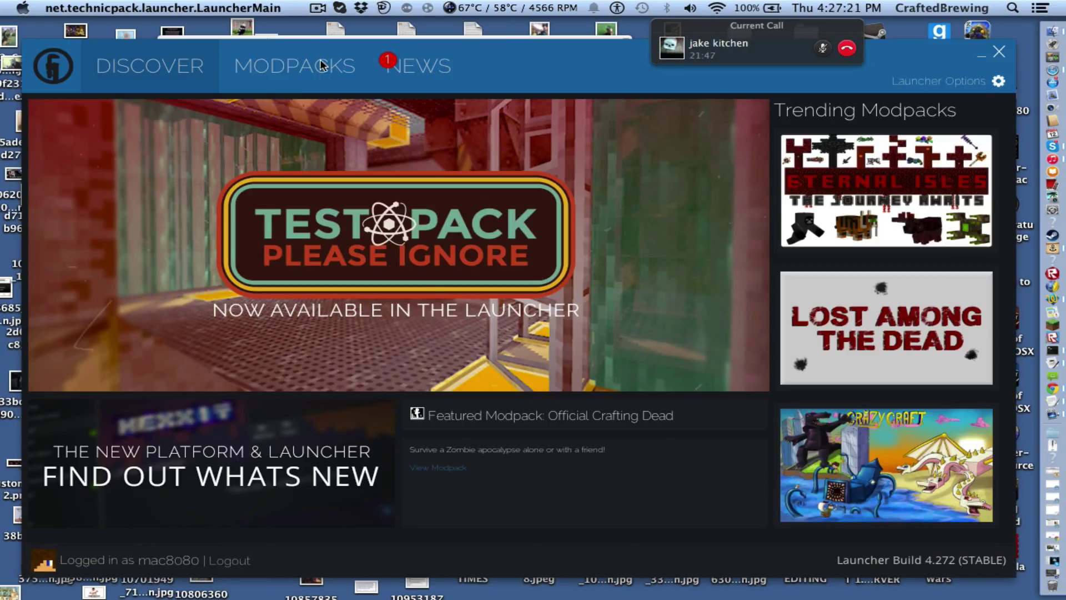
Start the Tekkit modpack from the launcher's modpack collection.
{"action": "left_click", "coordinate": [289, 67]}
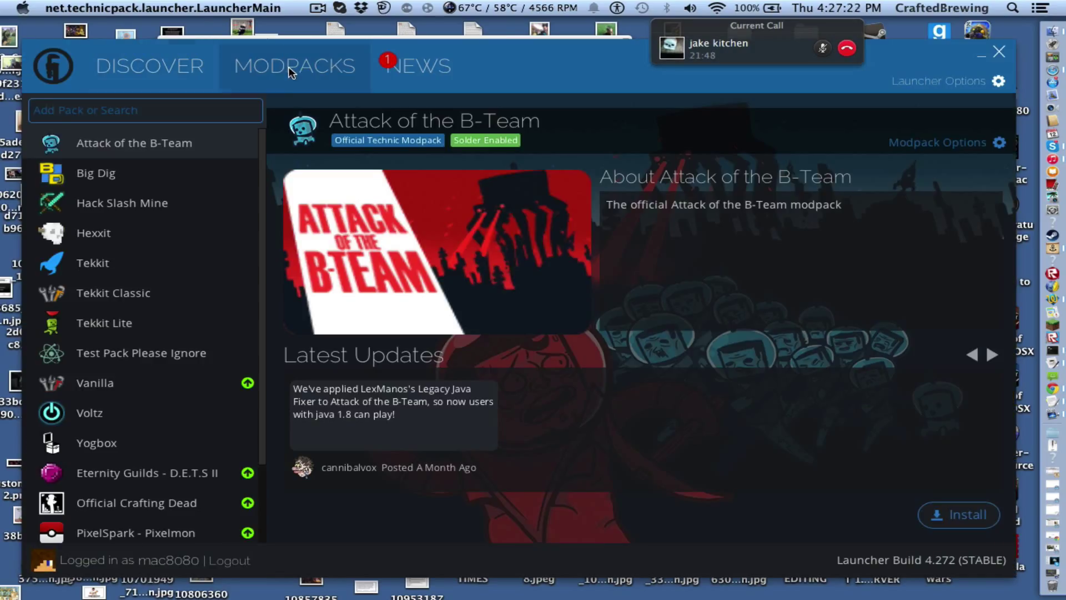
{"action": "left_click", "coordinate": [110, 271]}
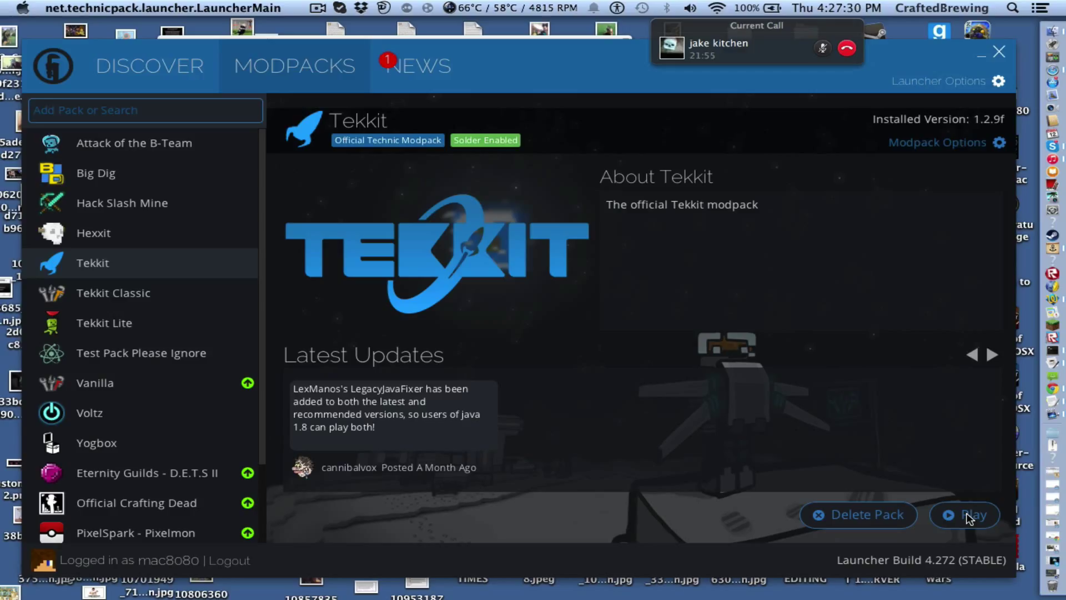
{"action": "left_click", "coordinate": [969, 518]}
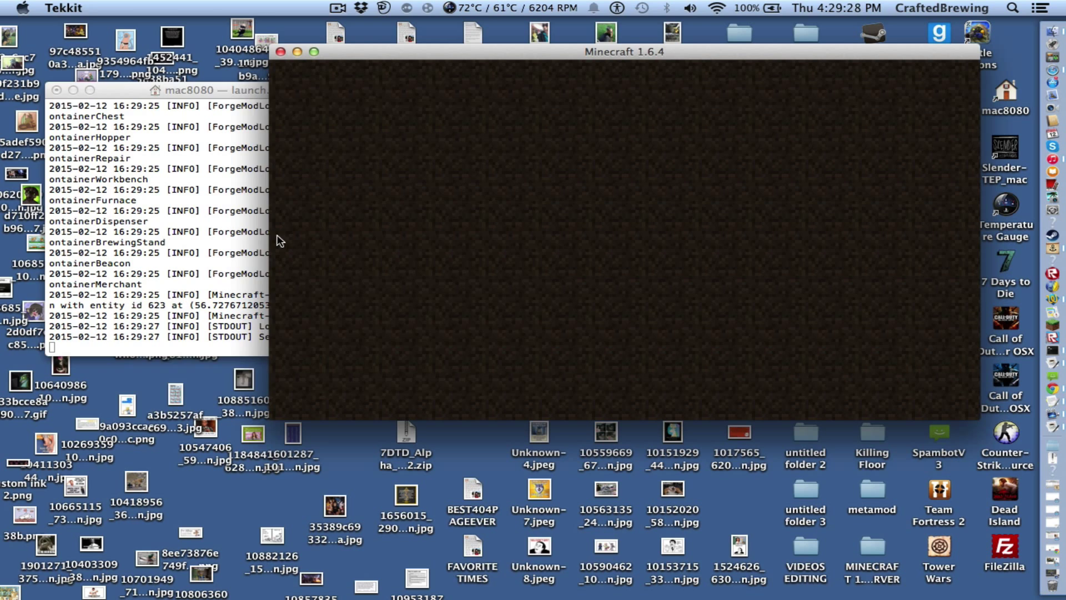
Move the Minecraft window higher on the desktop, partly over the server console.
{"action": "left_click", "coordinate": [186, 270]}
{"action": "left_click", "coordinate": [528, 264]}
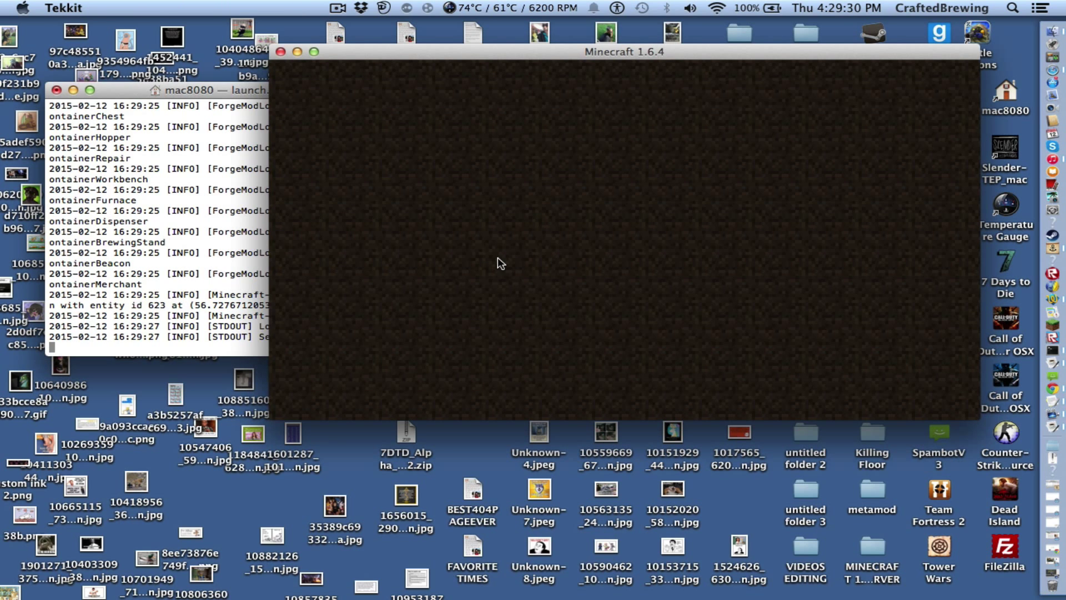
{"action": "left_click_drag", "start_coordinate": [473, 57], "coordinate": [383, 35]}
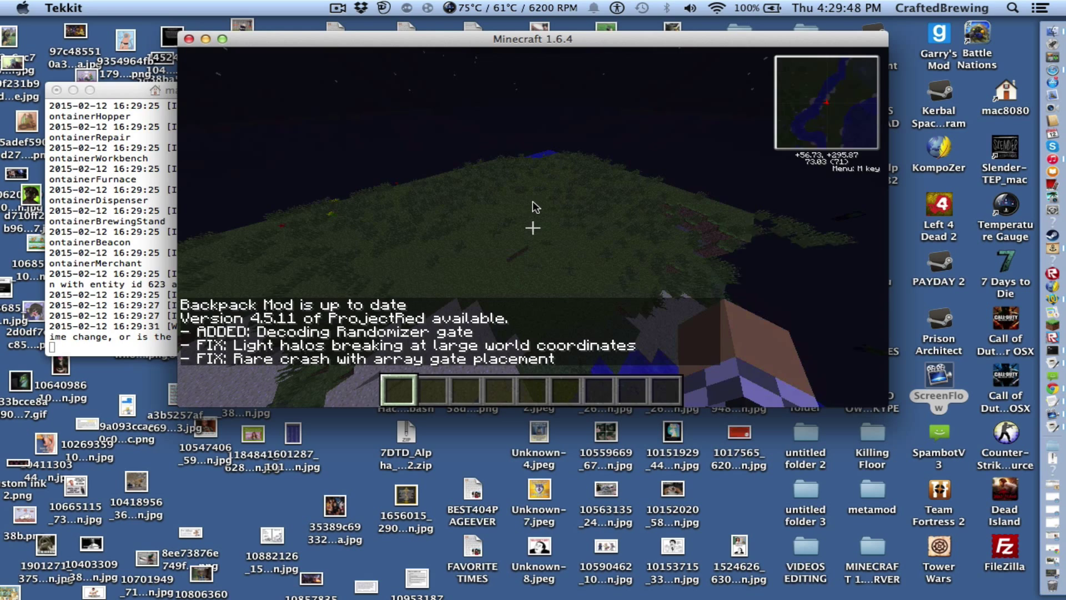
{"action": "key", "text": "e"}
{"action": "key", "text": "Escape"}
{"action": "key", "text": "Escape"}
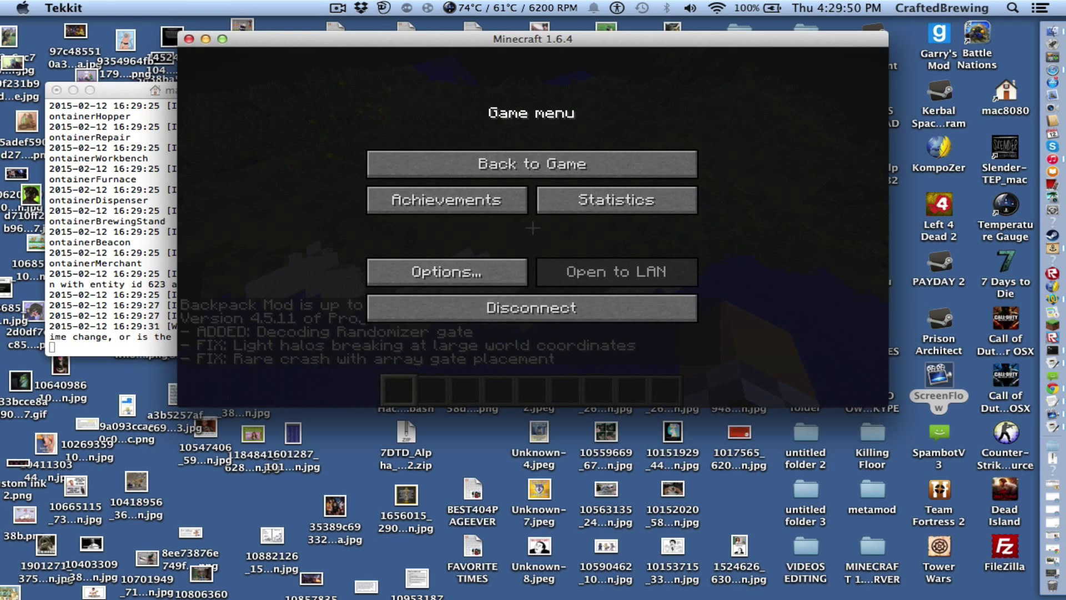
{"action": "key", "text": "Escape"}
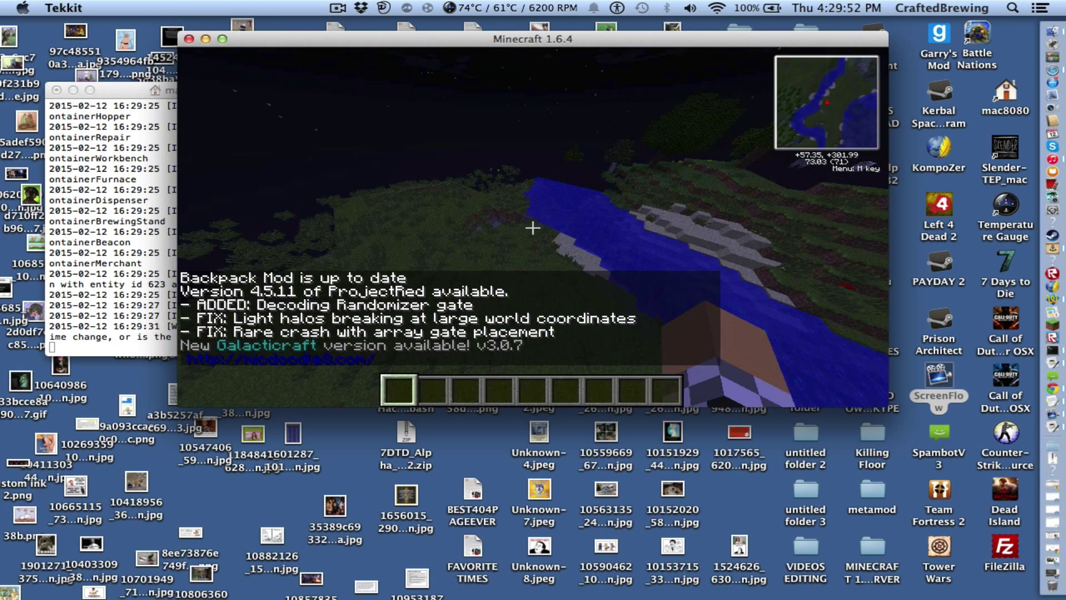
Try to run the command /p in the game chat while flying over the terrain.
{"action": "key", "text": "w"}
{"action": "type", "text": "t"}
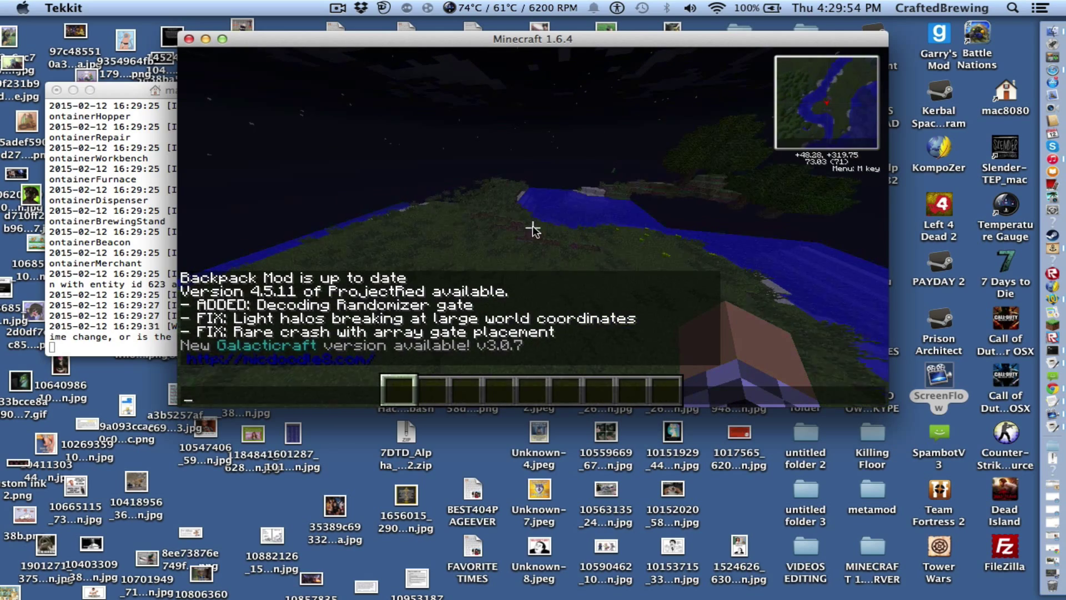
{"action": "type", "text": "/p"}
{"action": "key", "text": "Return"}
{"action": "key", "text": "w"}
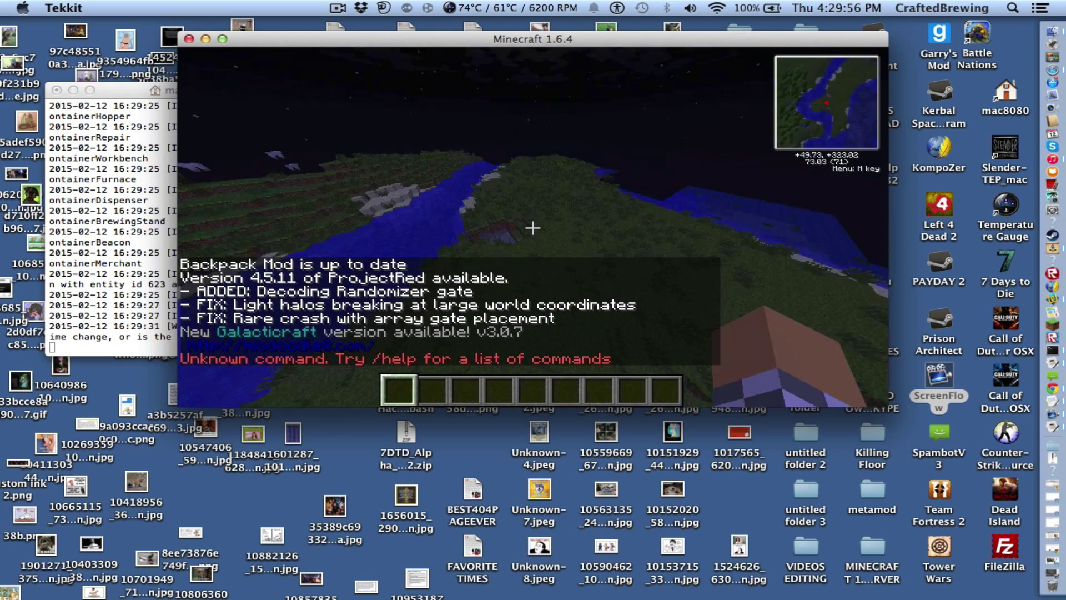
List the server's available commands with /help in the game chat.
{"action": "key", "text": "slash"}
{"action": "type", "text": "he"}
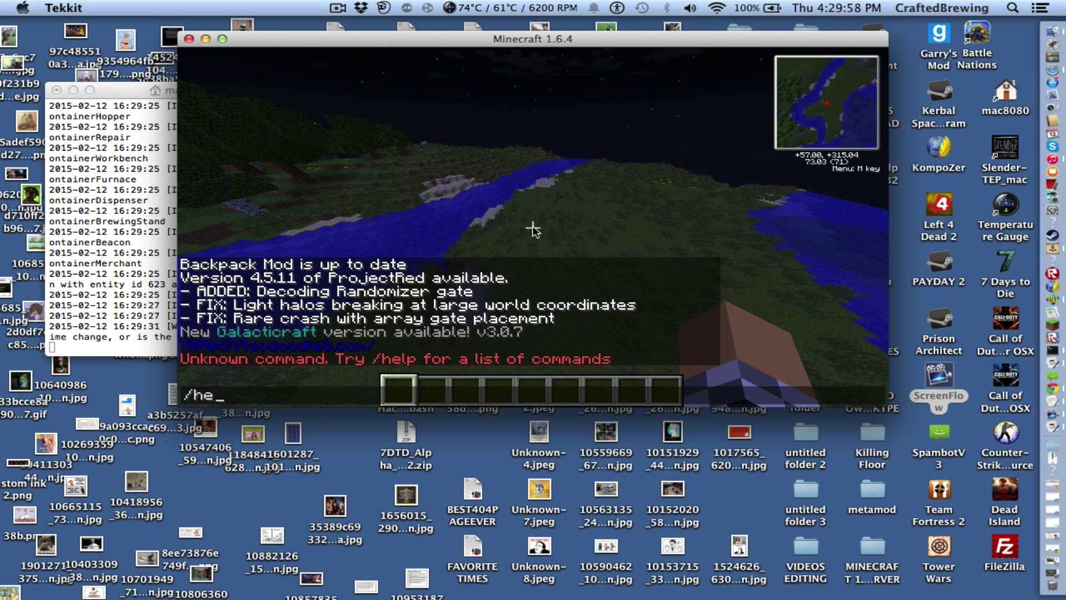
{"action": "type", "text": "lp"}
{"action": "key", "text": "Return"}
Put a Crystal block from the Building Blocks inventory into the first hotbar slot.
{"action": "key", "text": "e"}
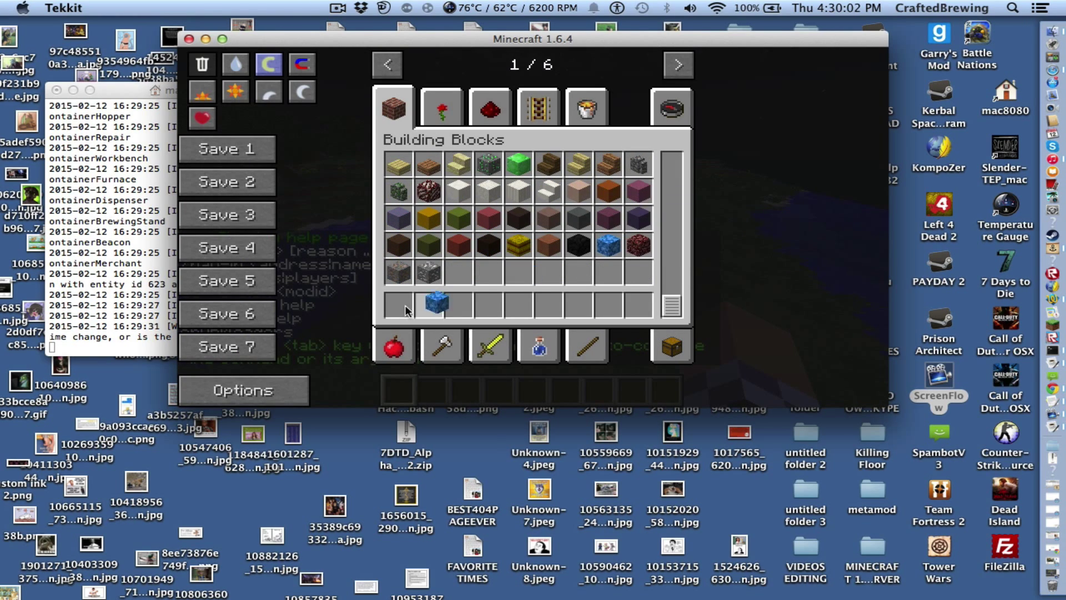
{"action": "key", "text": "e"}
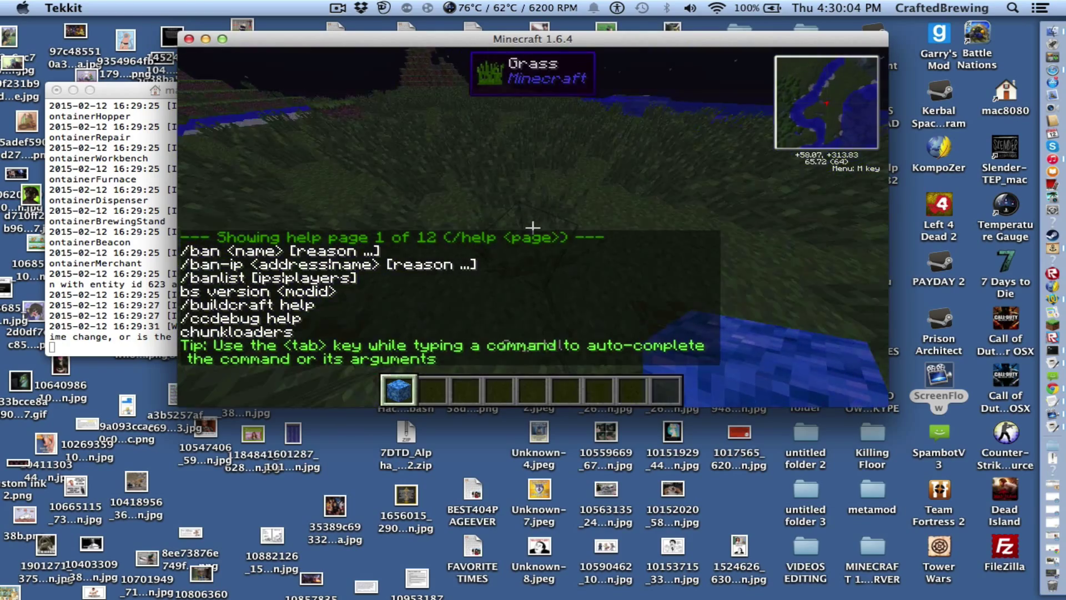
Place and break the Crystal block on the grass twice to test building on the server.
{"action": "right_click", "coordinate": [532, 226]}
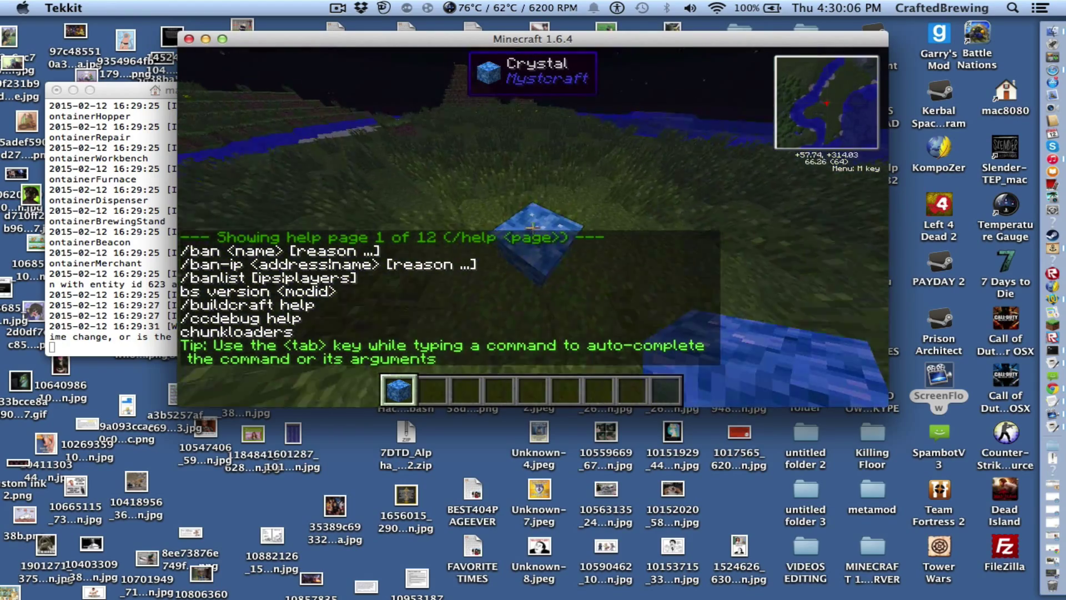
{"action": "left_click", "coordinate": [532, 227]}
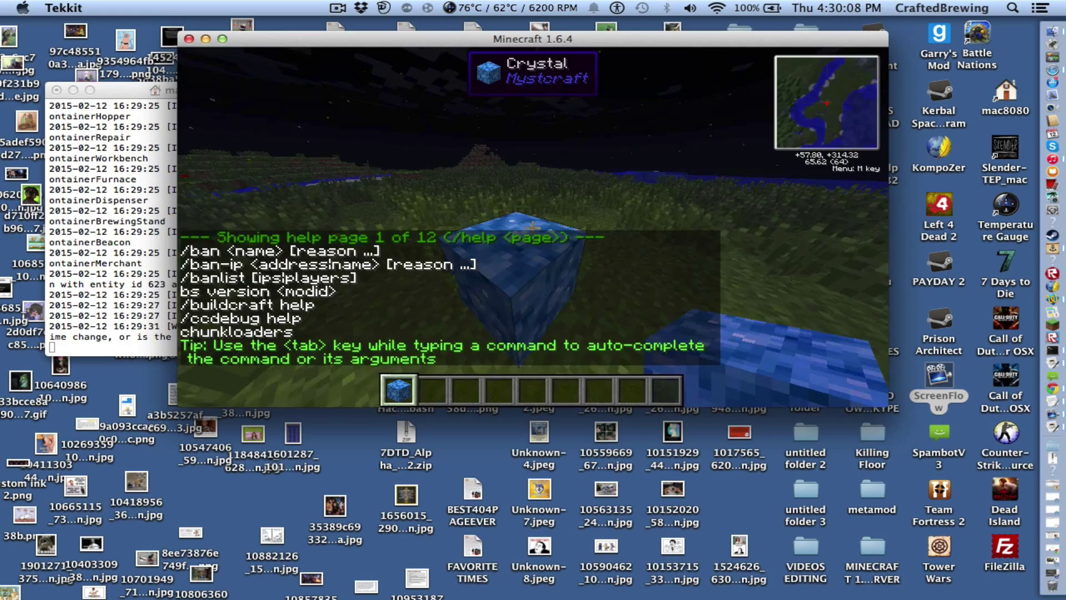
{"action": "right_click", "coordinate": [532, 227]}
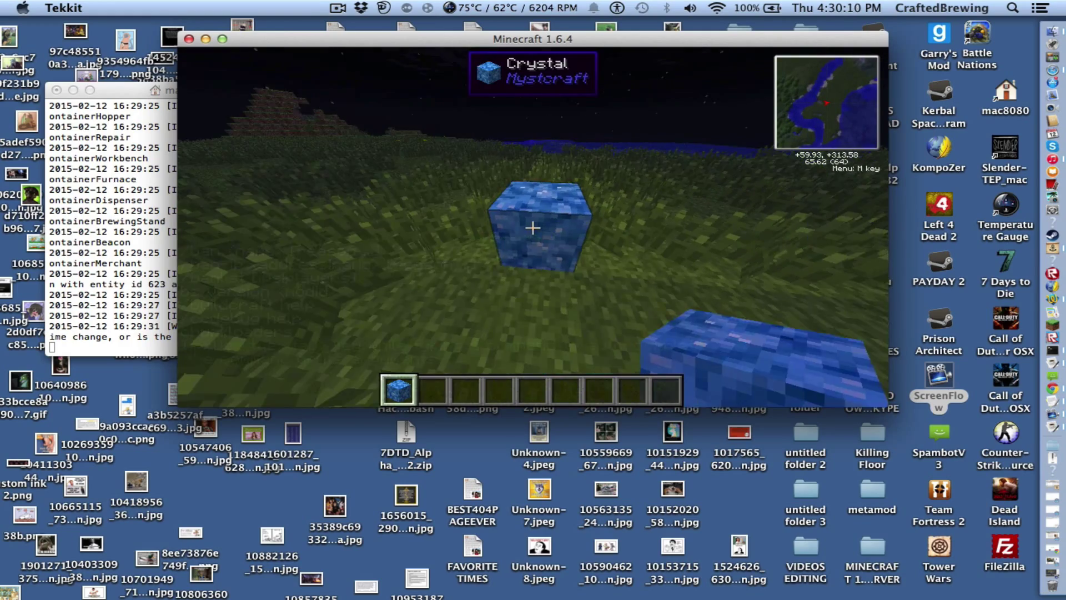
{"action": "left_click", "coordinate": [532, 227]}
Fly over the terrain and shut down the server with the /stop command.
{"action": "key", "text": "w"}
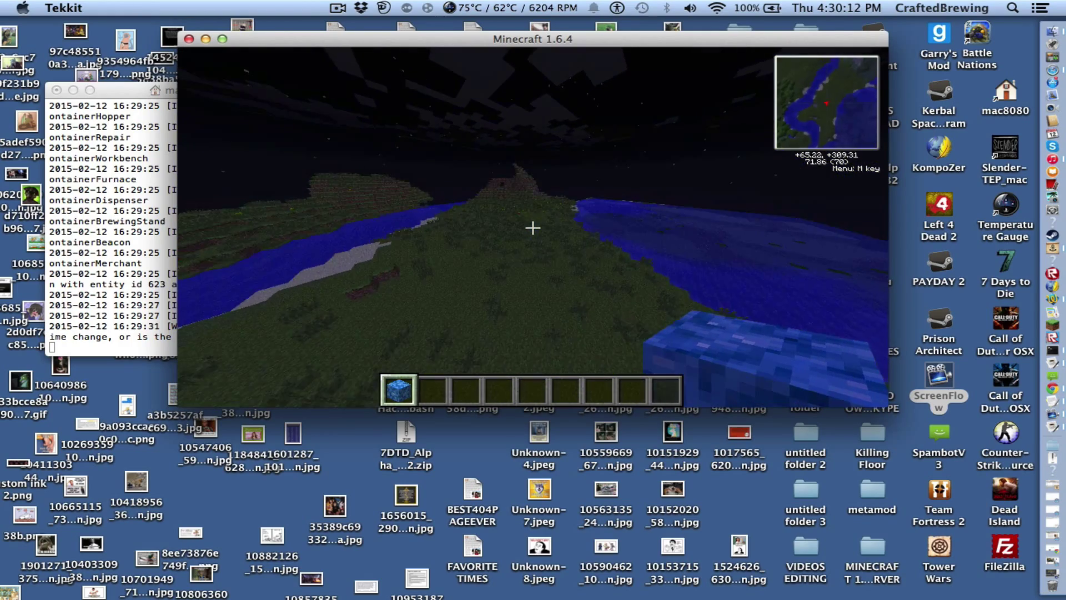
{"action": "key", "text": "w"}
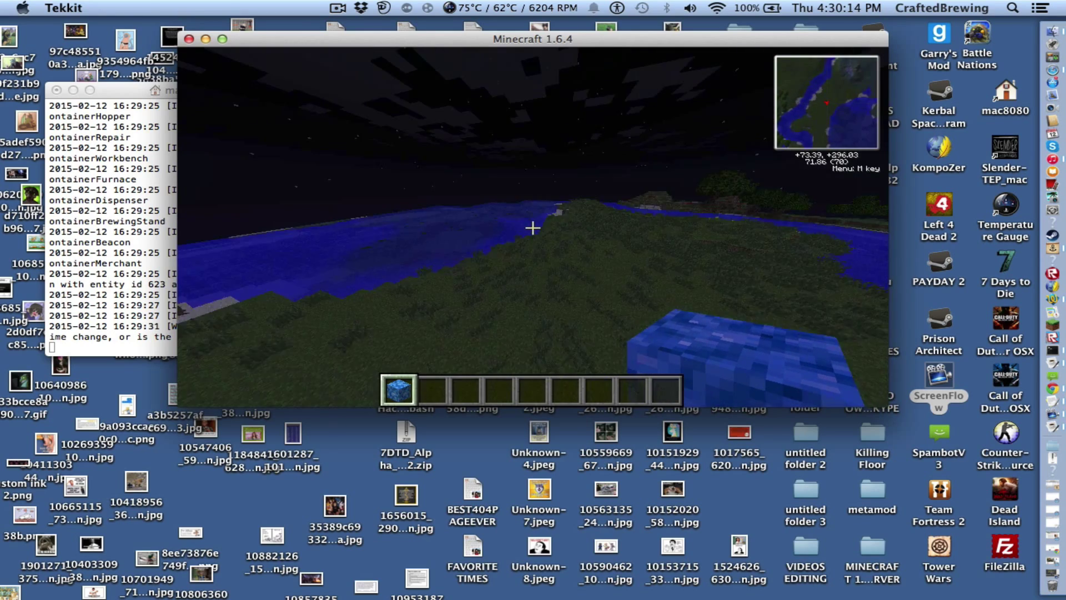
{"action": "key", "text": "slash"}
{"action": "type", "text": "stop"}
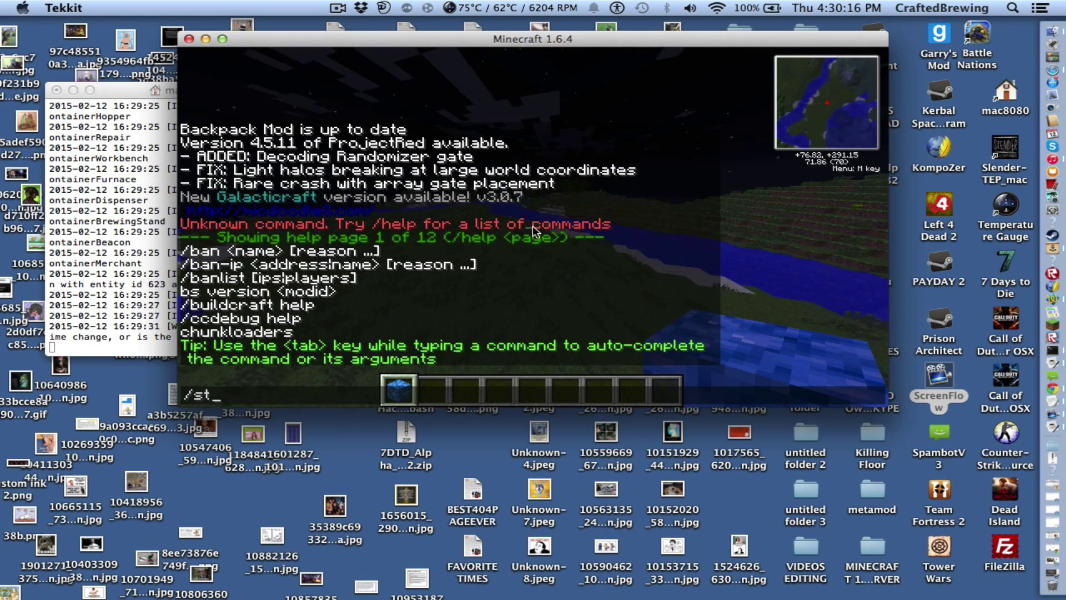
{"action": "key", "text": "Return"}
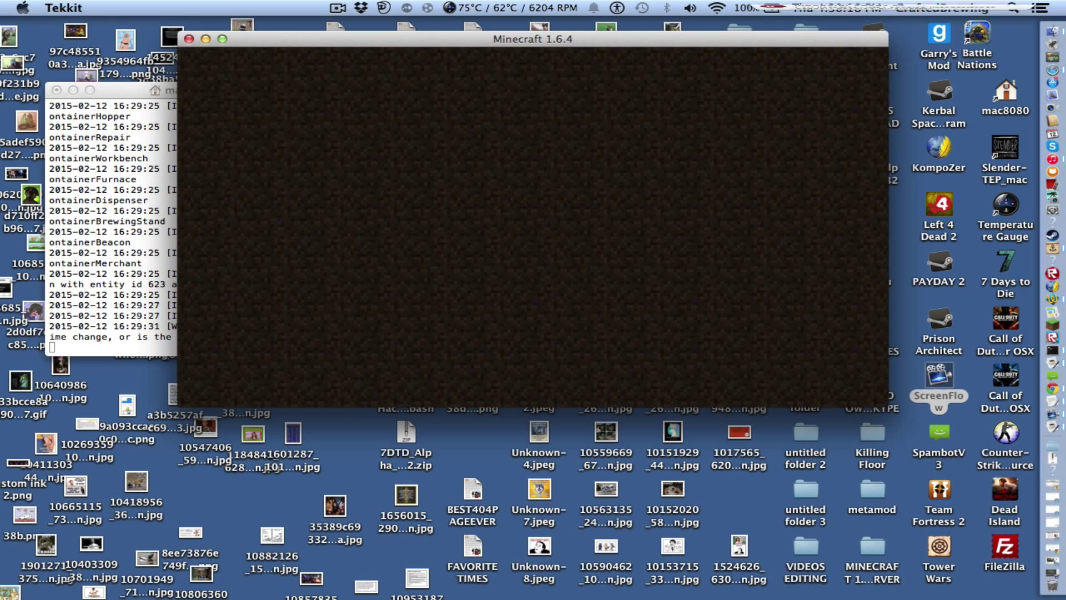
Return to the multiplayer server list and close both Minecraft and the Technic launcher.
{"action": "left_click", "coordinate": [562, 348]}
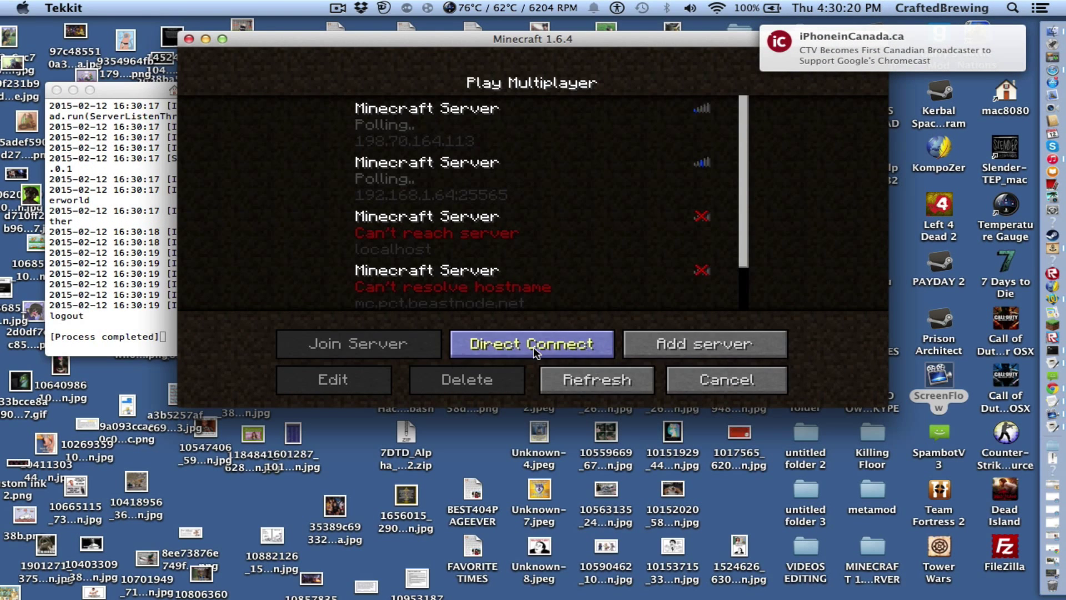
{"action": "left_click", "coordinate": [189, 39]}
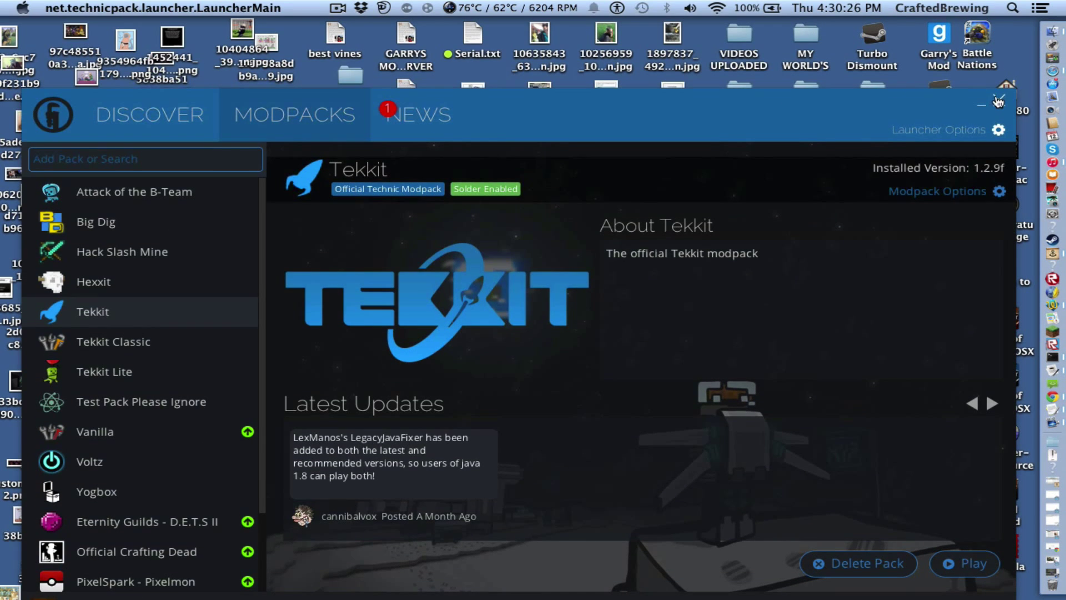
{"action": "left_click", "coordinate": [998, 101]}
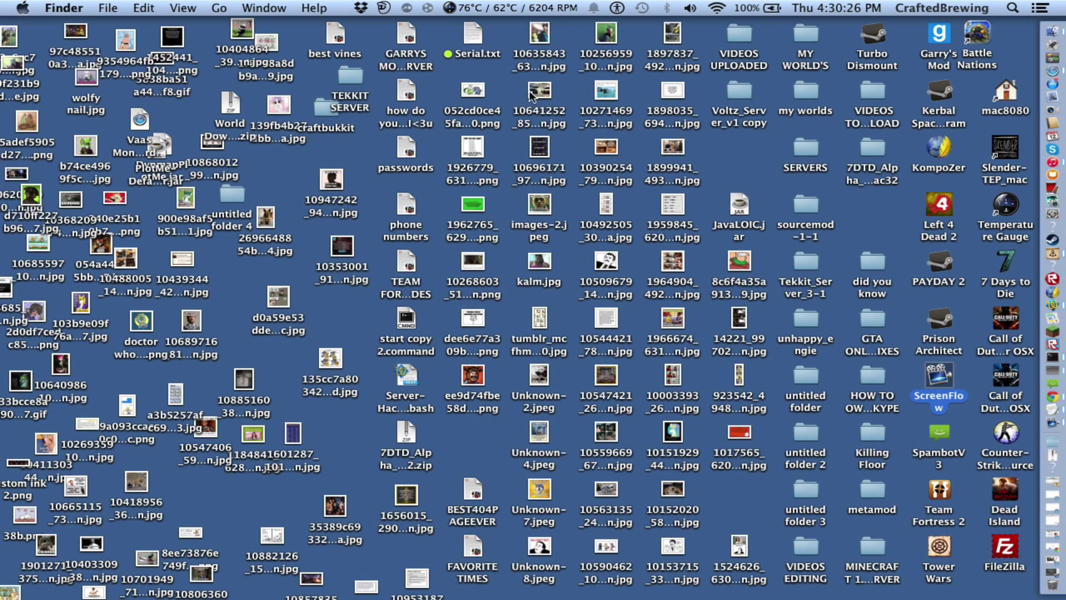
Open the TEKKIT SERVER folder on the desktop and inspect the contents of its Tekkit_Server_v1.2.9e 2 subfolder.
{"action": "double_click", "coordinate": [349, 80]}
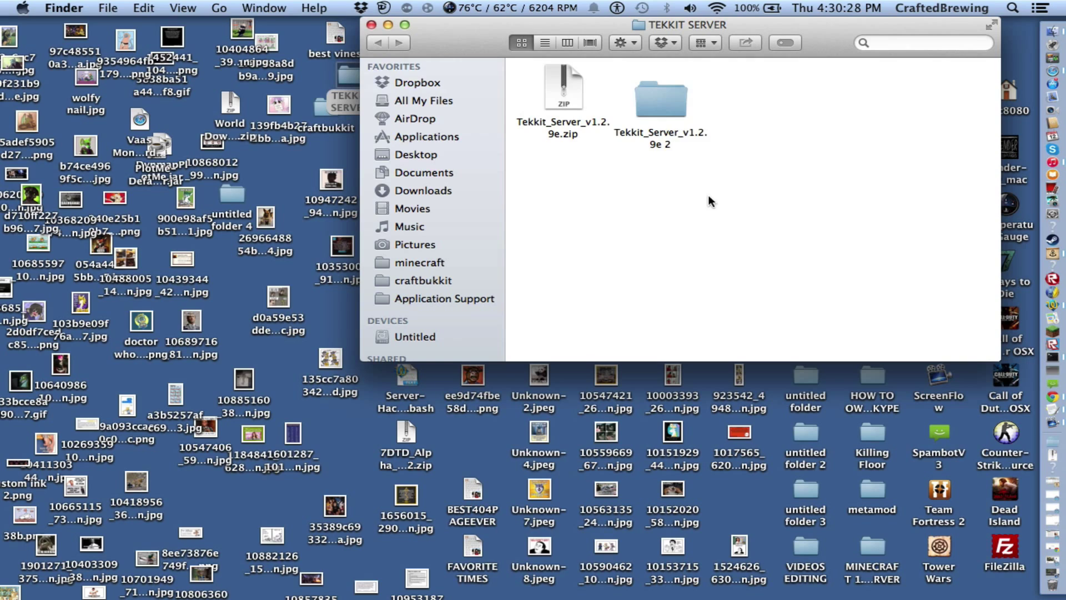
{"action": "left_click", "coordinate": [658, 94]}
{"action": "left_click", "coordinate": [736, 161]}
{"action": "double_click", "coordinate": [682, 106]}
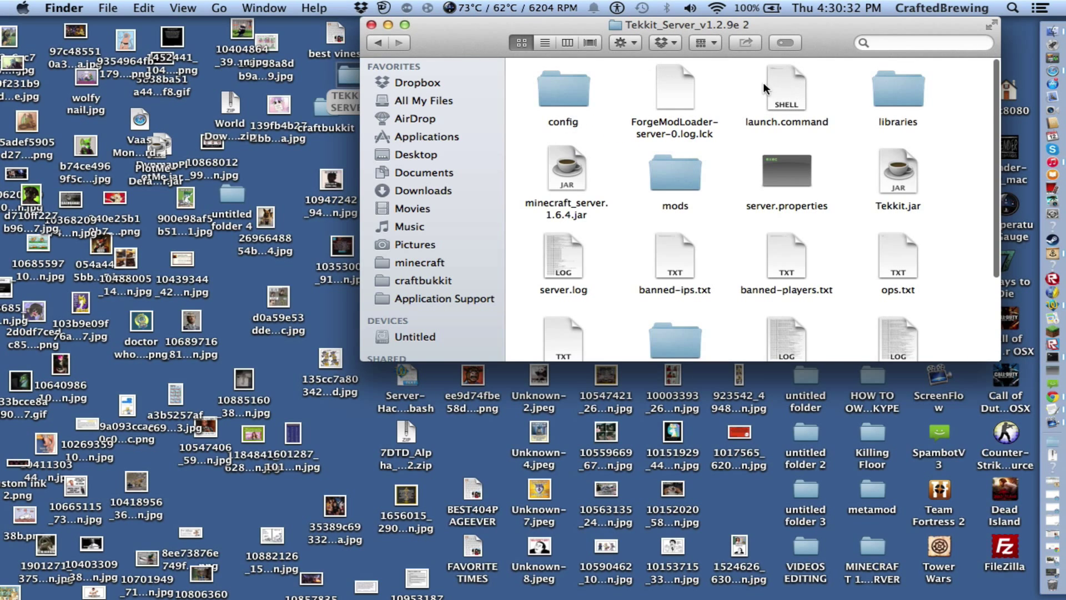
{"action": "left_click", "coordinate": [378, 43]}
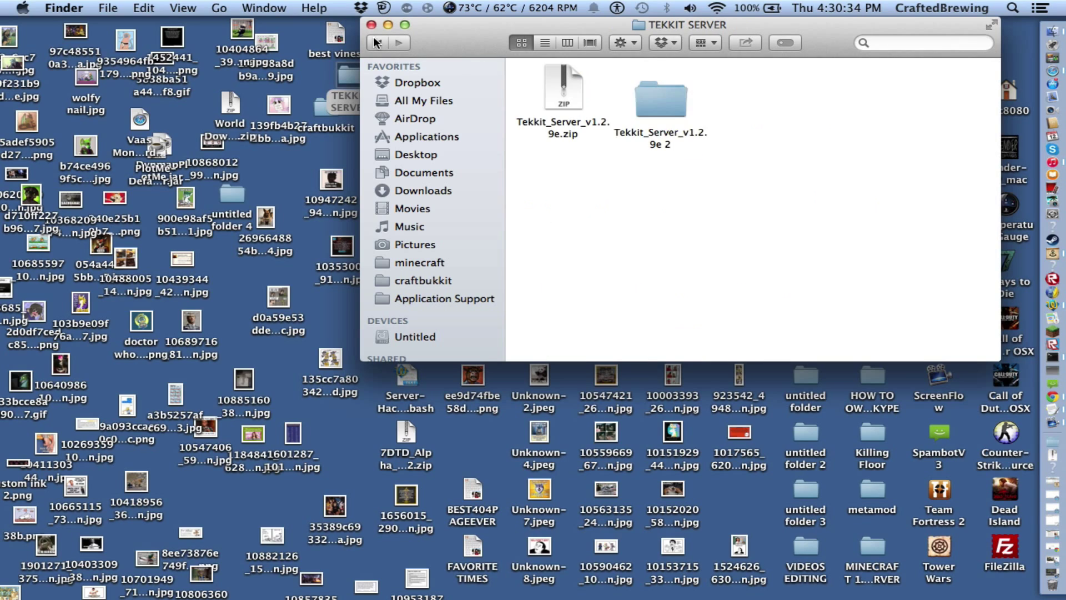
Empty the TEKKIT SERVER folder by moving Tekkit_Server_v1.2.9e 2 to the desktop and Tekkit_Server_v1.2.9e.zip to the Trash.
{"action": "left_click_drag", "start_coordinate": [660, 94], "coordinate": [228, 295]}
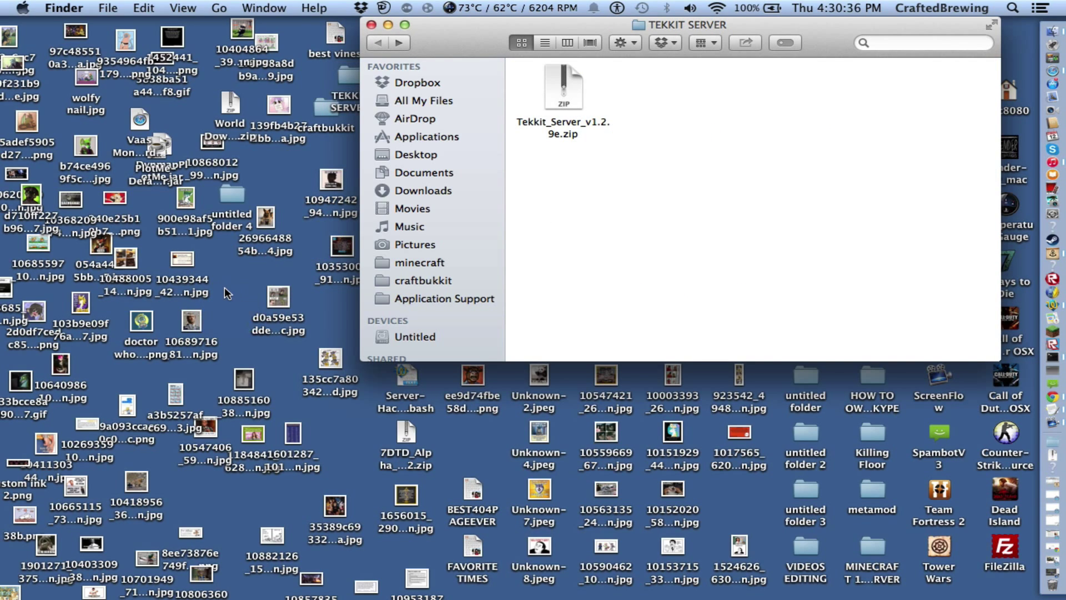
{"action": "left_click_drag", "start_coordinate": [487, 53], "coordinate": [562, 70]}
{"action": "left_click", "coordinate": [636, 109]}
{"action": "left_click_drag", "start_coordinate": [636, 109], "coordinate": [1053, 584]}
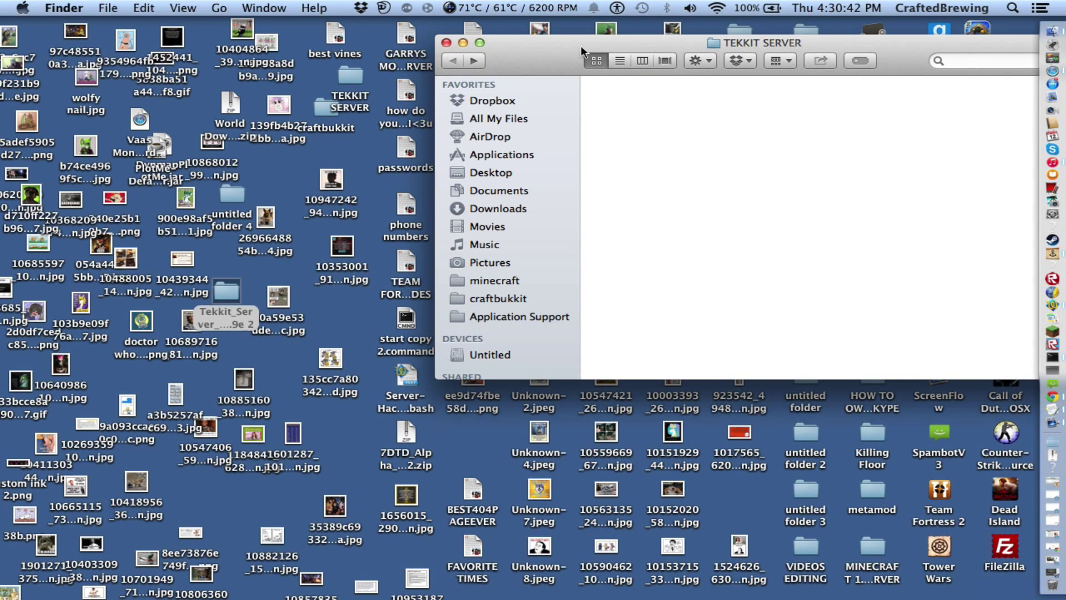
Switch to a Safari browser window and clear the current web address.
{"action": "right_click", "coordinate": [1062, 71]}
{"action": "left_click", "coordinate": [894, 102]}
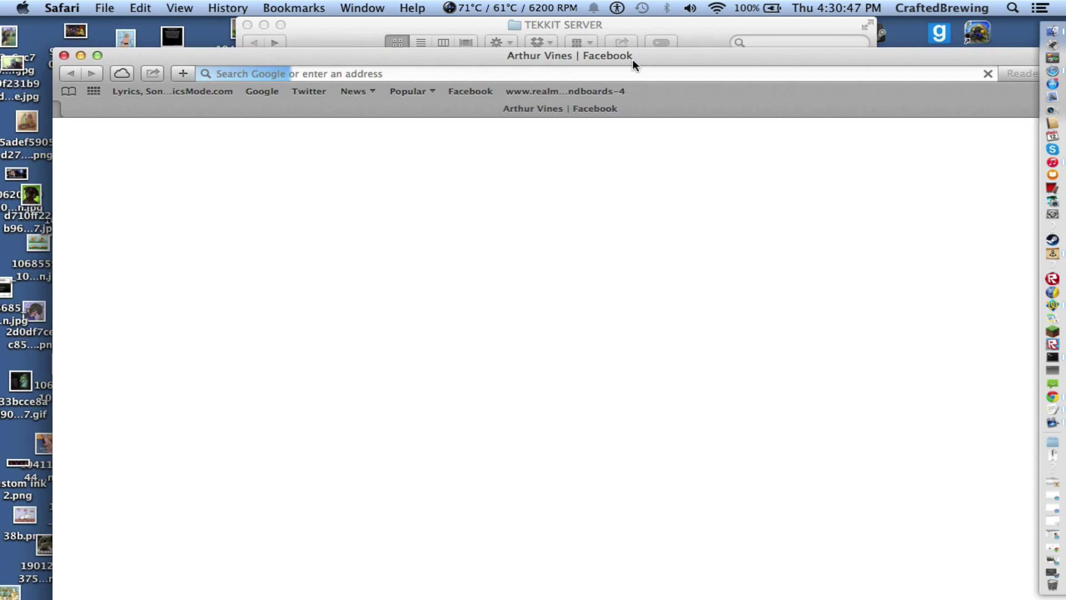
{"action": "left_click_drag", "start_coordinate": [632, 60], "coordinate": [599, 96]}
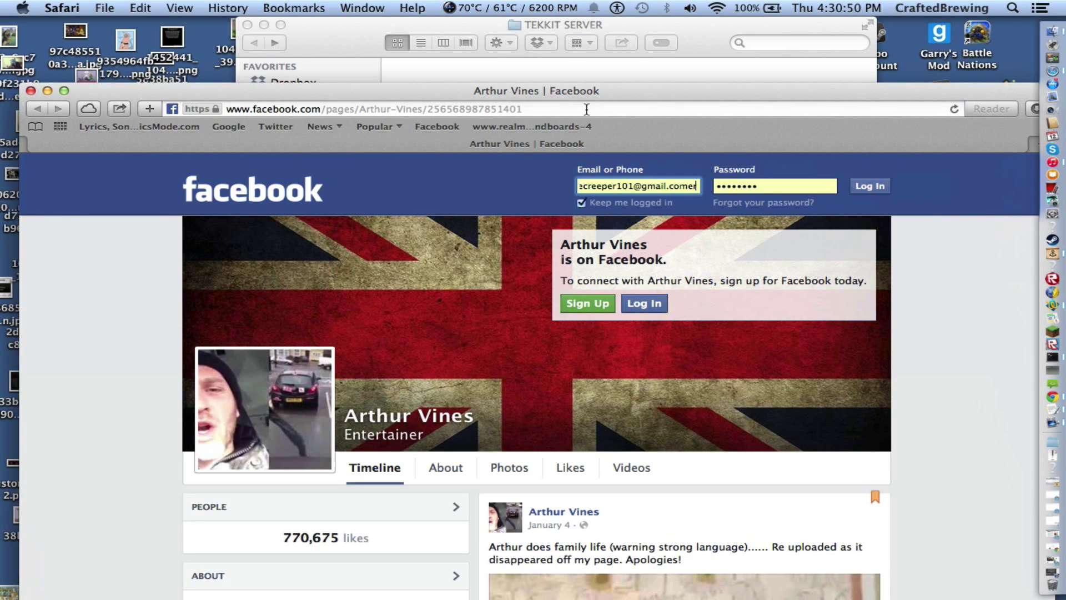
{"action": "left_click", "coordinate": [586, 107]}
{"action": "key", "text": "BackSpace"}
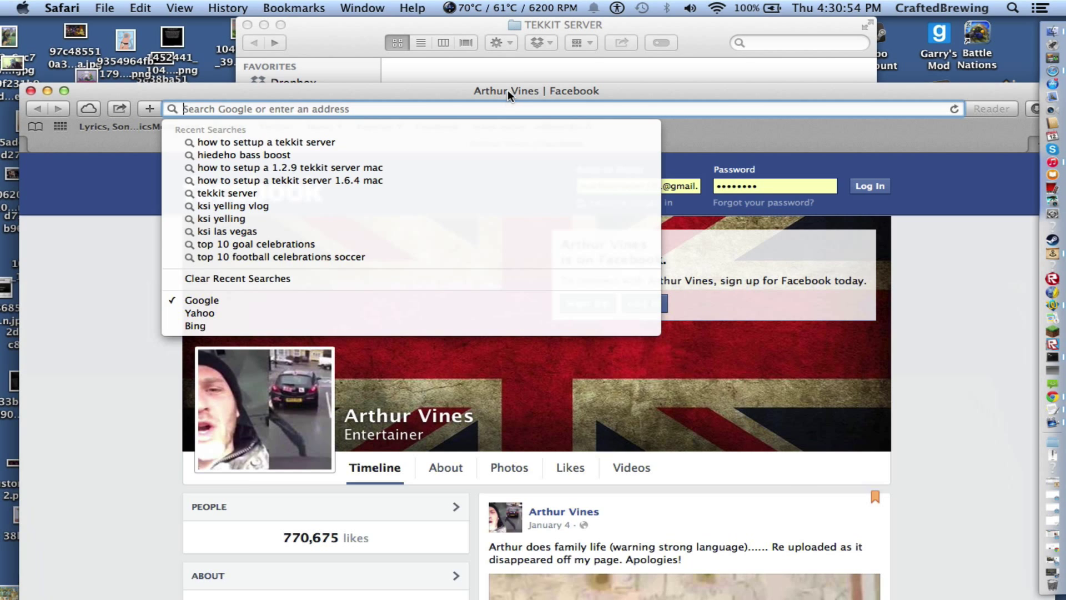
{"action": "left_click_drag", "start_coordinate": [508, 90], "coordinate": [488, 41]}
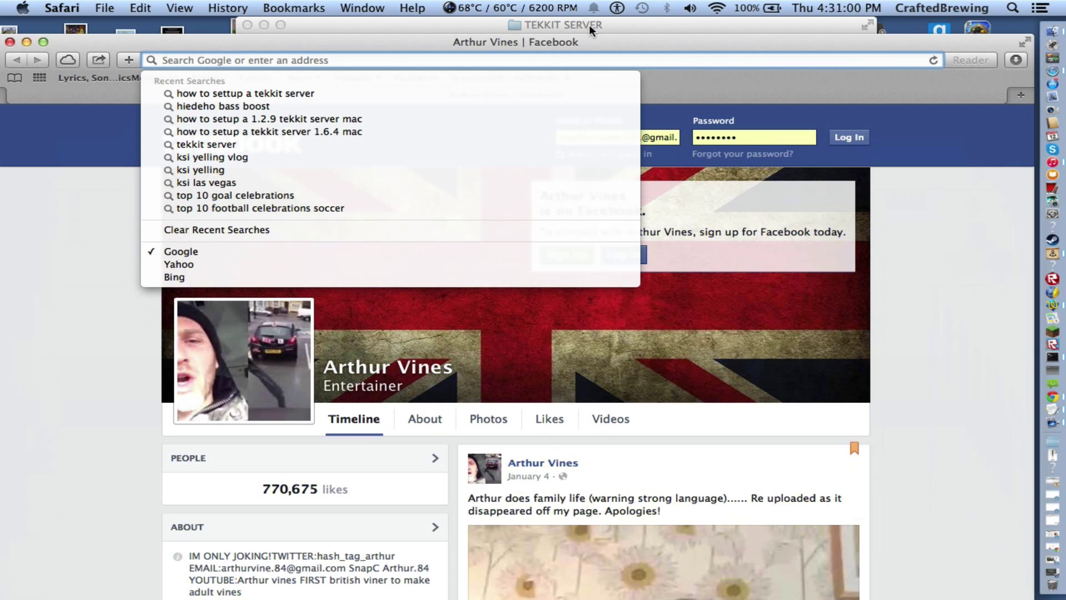
Open Port Map, inspect the mapping for port 25565 and close its window.
{"action": "left_click", "coordinate": [1053, 252]}
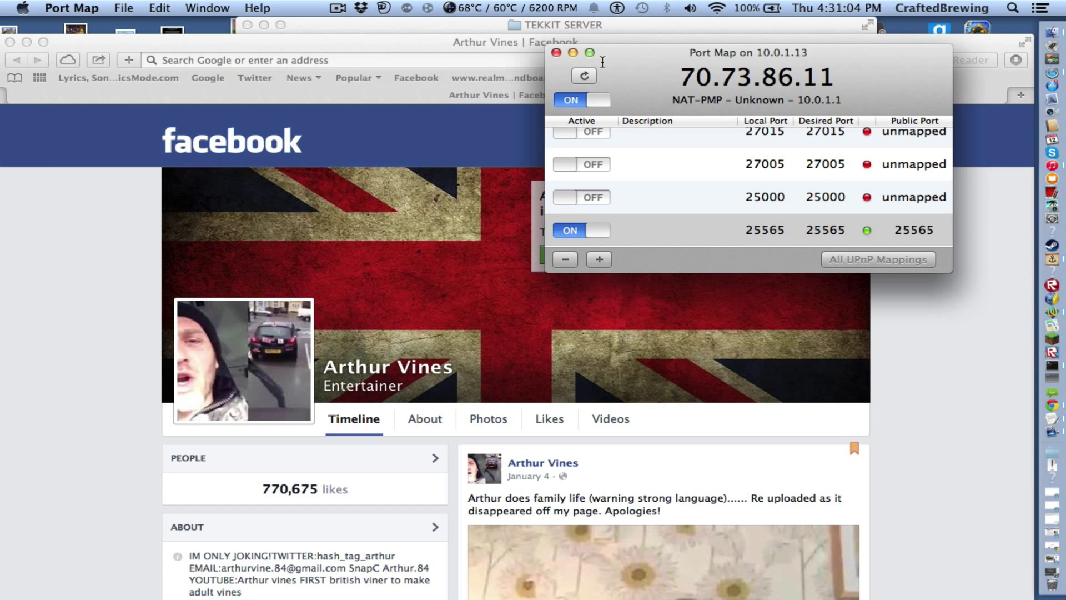
{"action": "left_click_drag", "start_coordinate": [660, 51], "coordinate": [460, 46]}
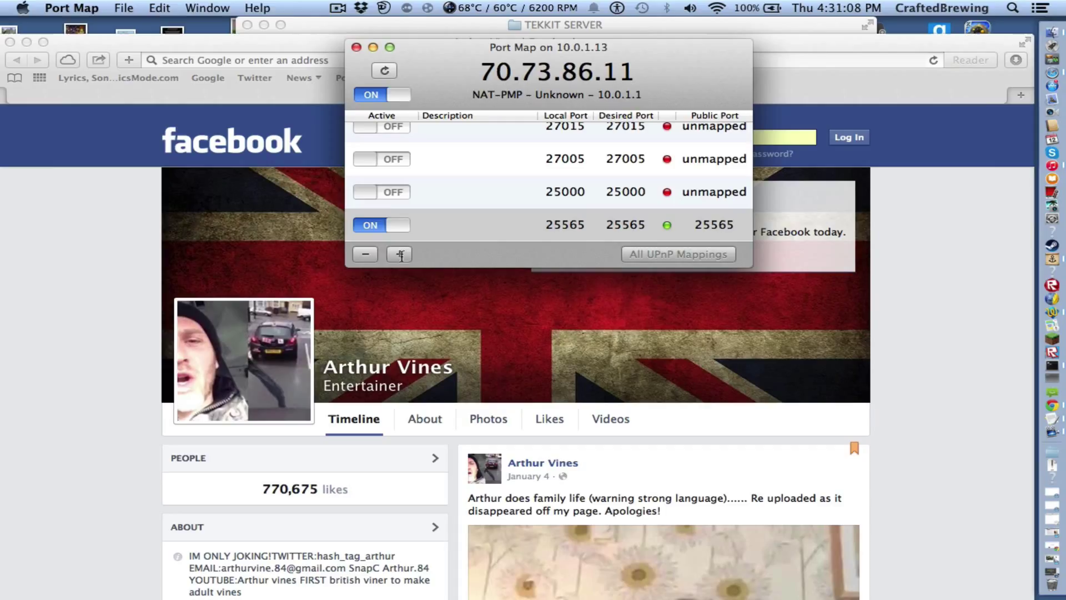
{"action": "left_click", "coordinate": [606, 217]}
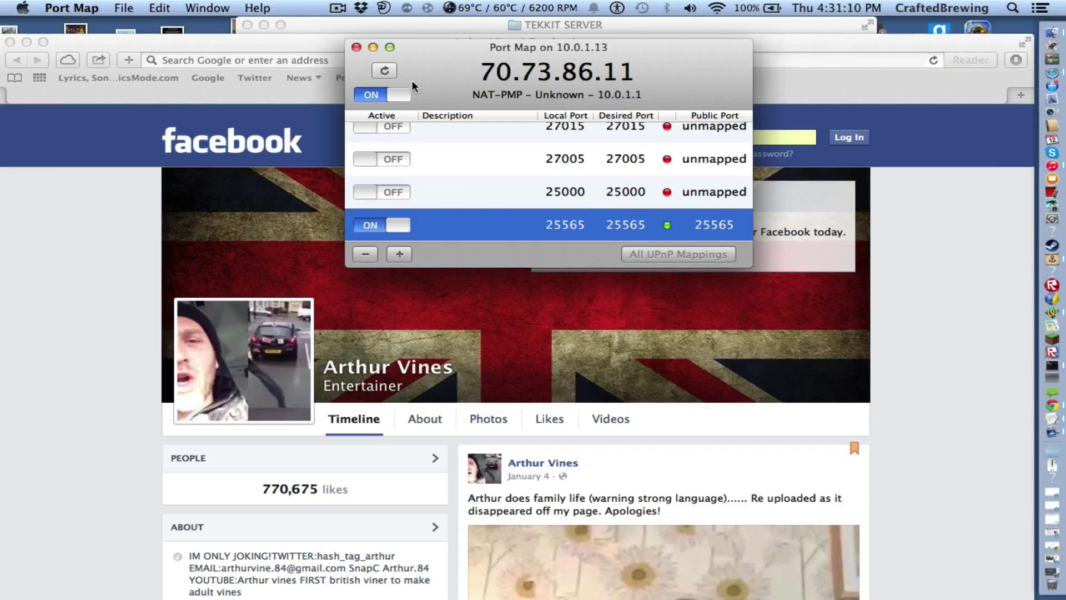
{"action": "left_click_drag", "start_coordinate": [405, 38], "coordinate": [473, 44]}
{"action": "left_click", "coordinate": [418, 44]}
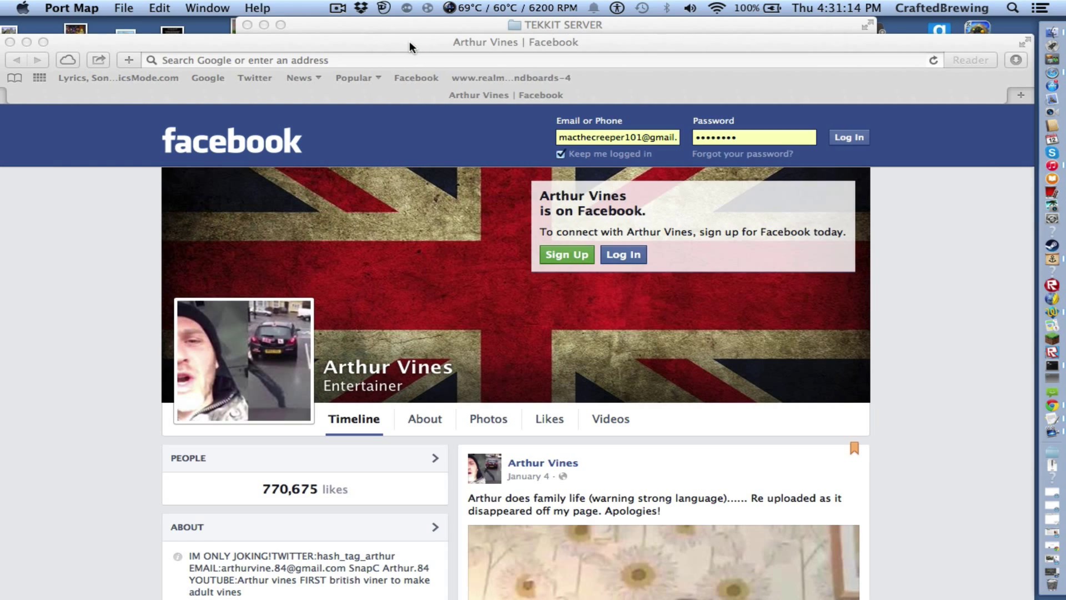
Search Google for "technic" and open the Technic Platform site at its Community Modpacks page.
{"action": "left_click_drag", "start_coordinate": [408, 41], "coordinate": [384, 80]}
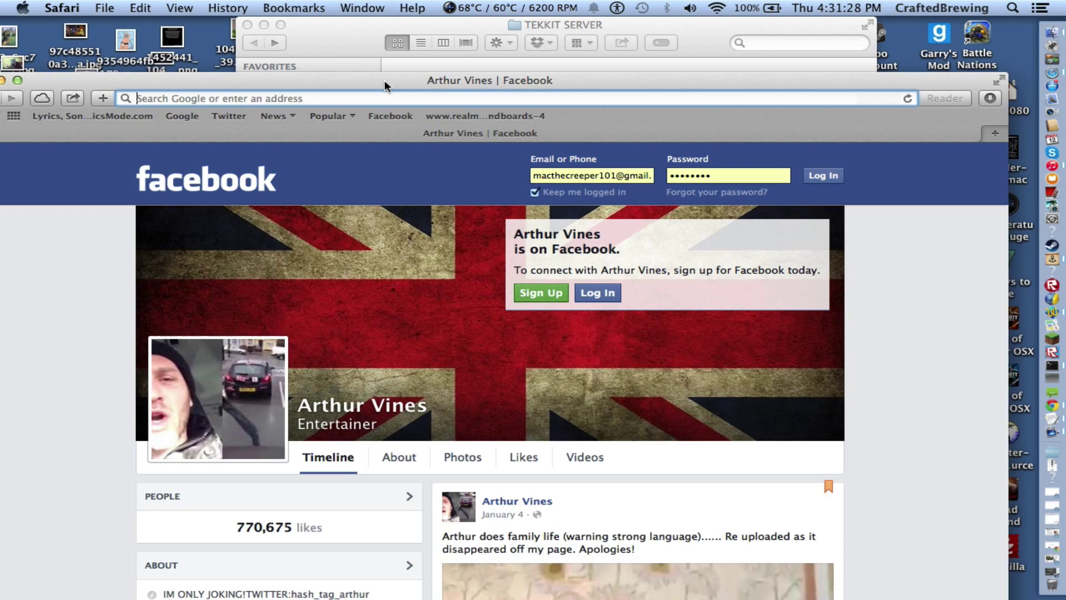
{"action": "left_click_drag", "start_coordinate": [384, 79], "coordinate": [541, 70]}
{"action": "left_click_drag", "start_coordinate": [465, 68], "coordinate": [421, 97]}
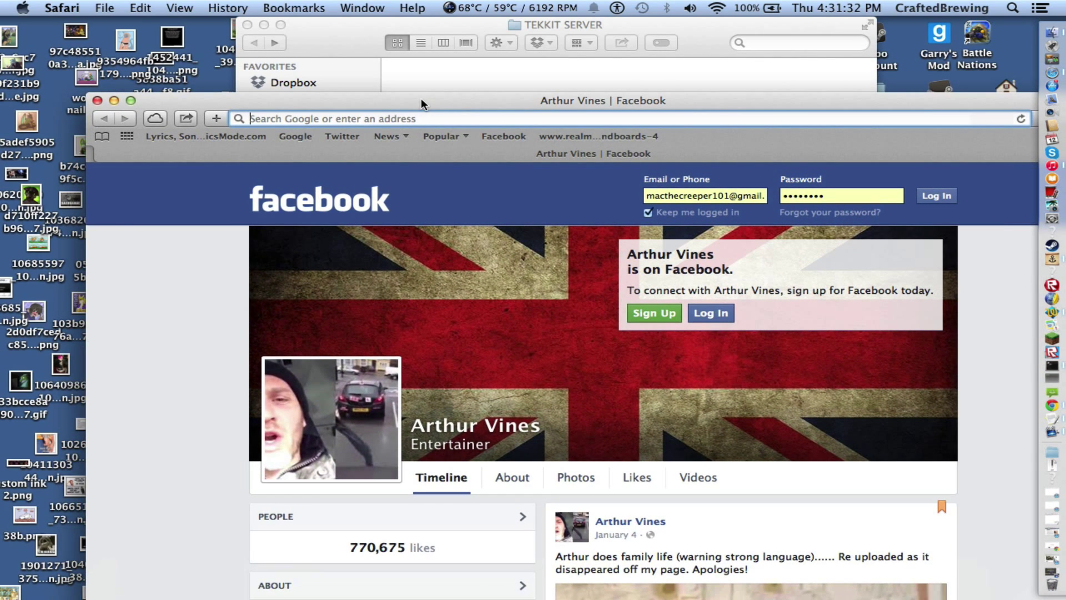
{"action": "type", "text": "technic"}
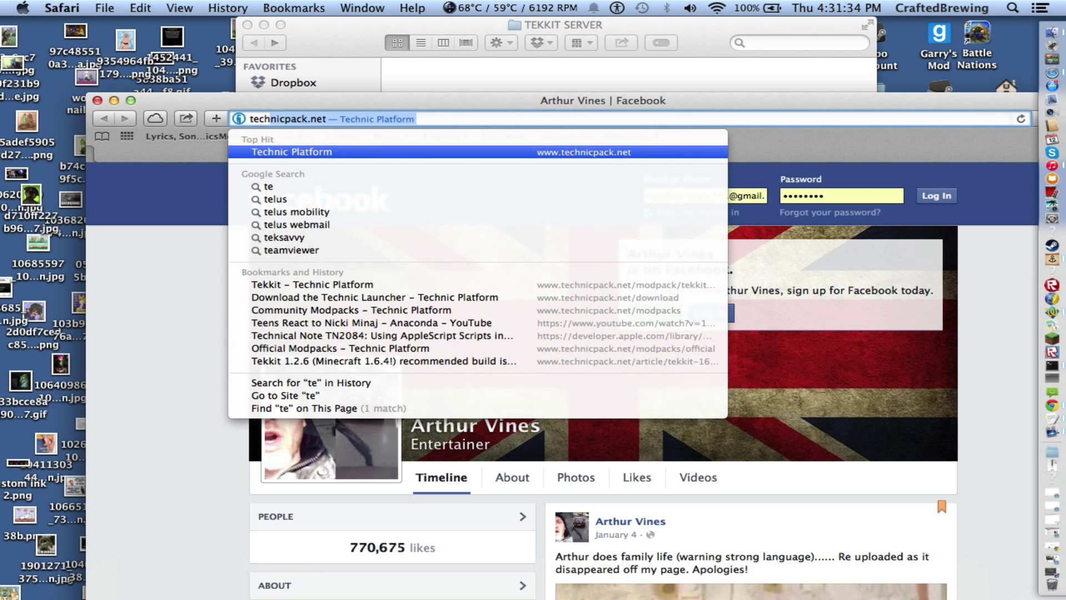
{"action": "key", "text": "Escape"}
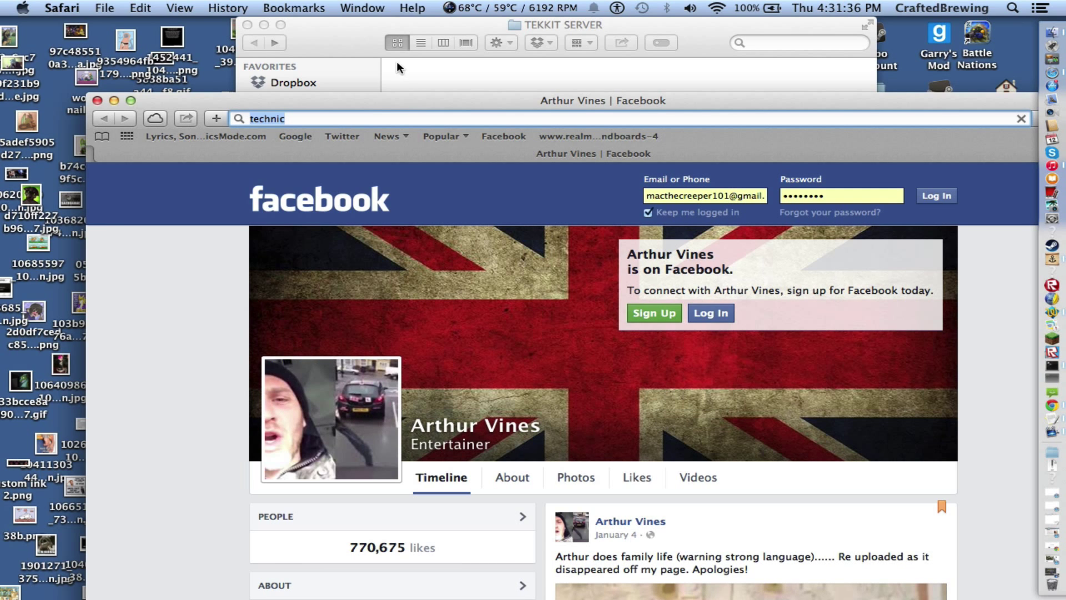
{"action": "left_click_drag", "start_coordinate": [410, 103], "coordinate": [400, 41]}
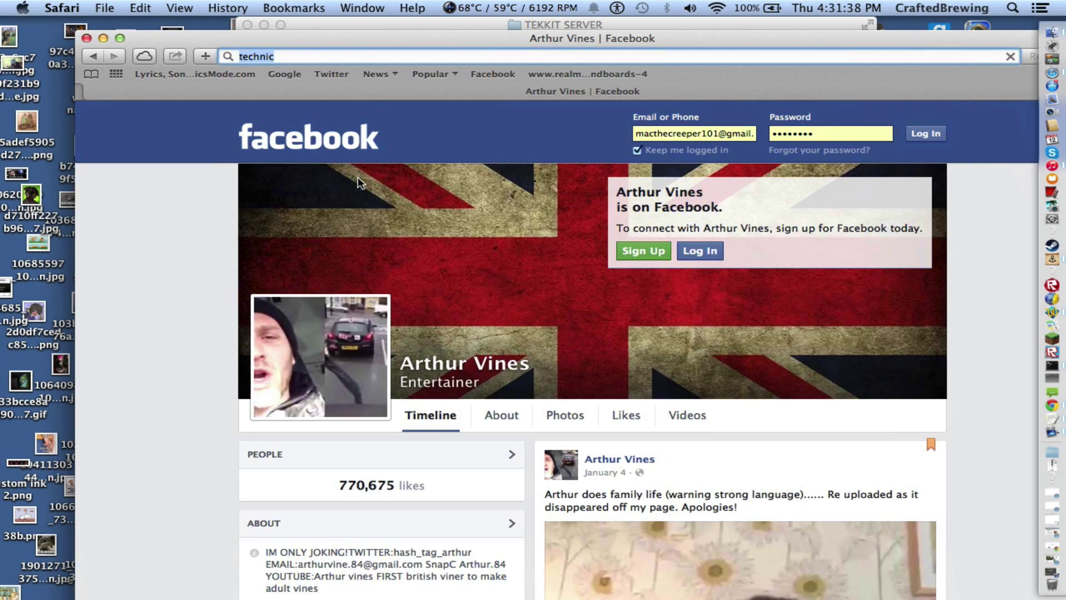
{"action": "key", "text": "Return"}
{"action": "scroll", "coordinate": [305, 133], "scroll_direction": "down", "scroll_amount": 1}
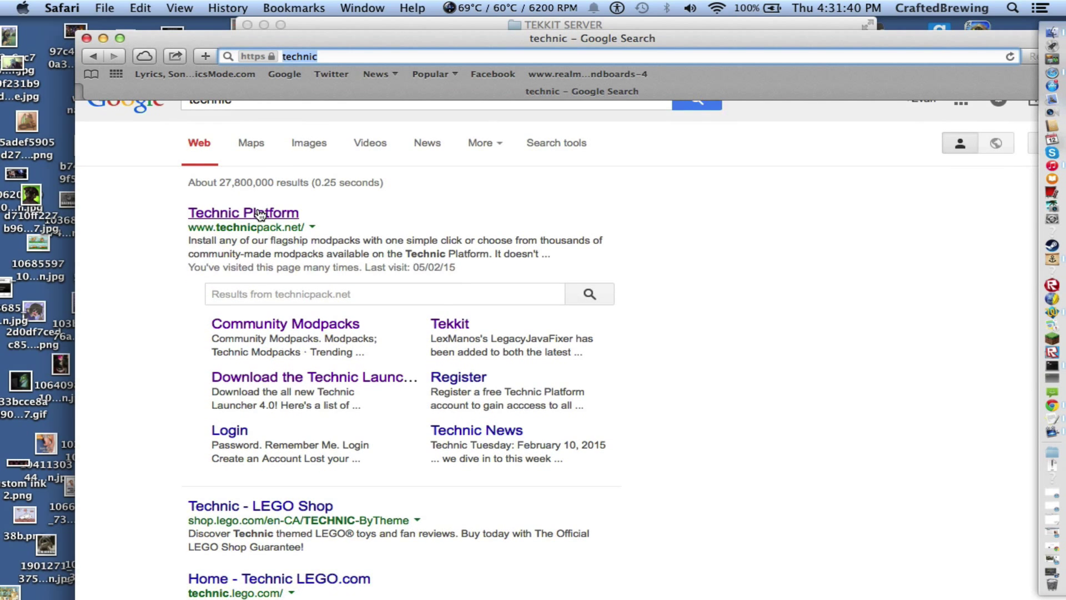
{"action": "left_click", "coordinate": [259, 214]}
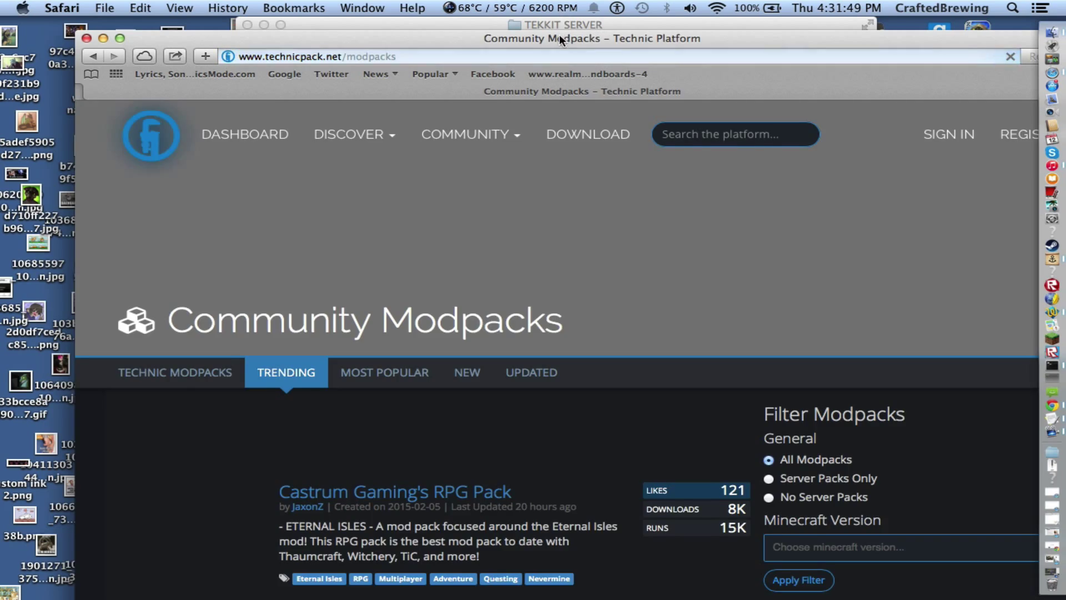
Look through the list of trending community modpacks on the Technic Platform site.
{"action": "left_click_drag", "start_coordinate": [558, 34], "coordinate": [454, 22]}
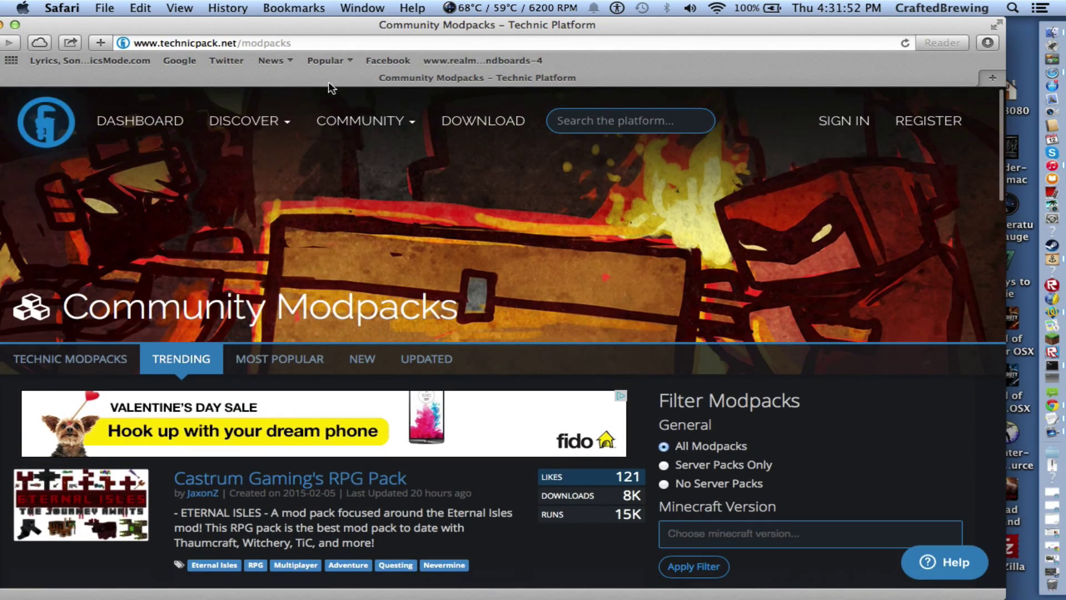
{"action": "scroll", "coordinate": [257, 135], "scroll_direction": "down", "scroll_amount": 2}
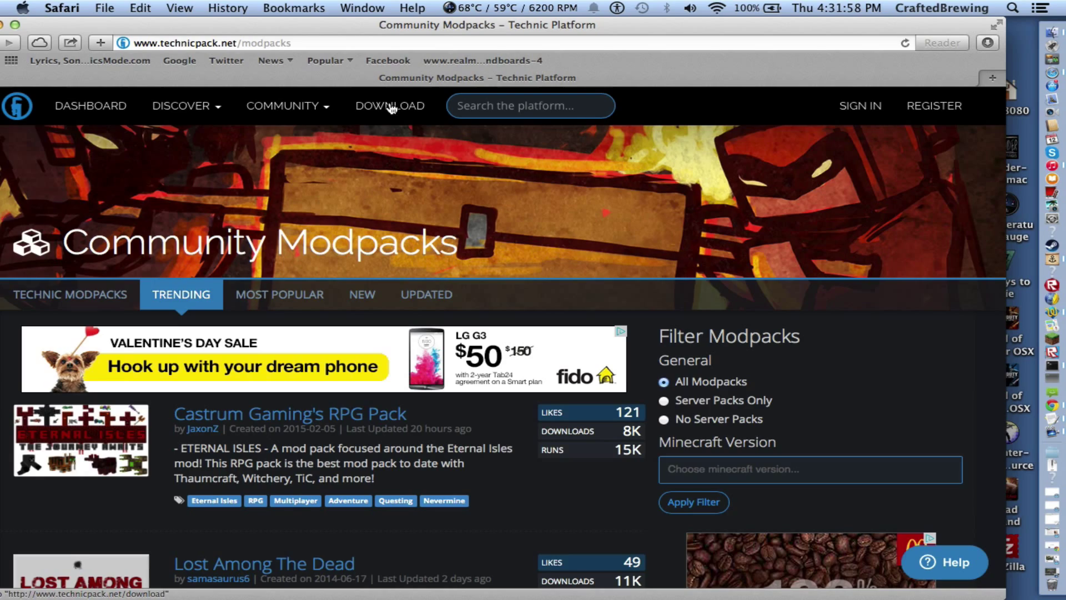
{"action": "scroll", "coordinate": [356, 250], "scroll_direction": "down", "scroll_amount": 8}
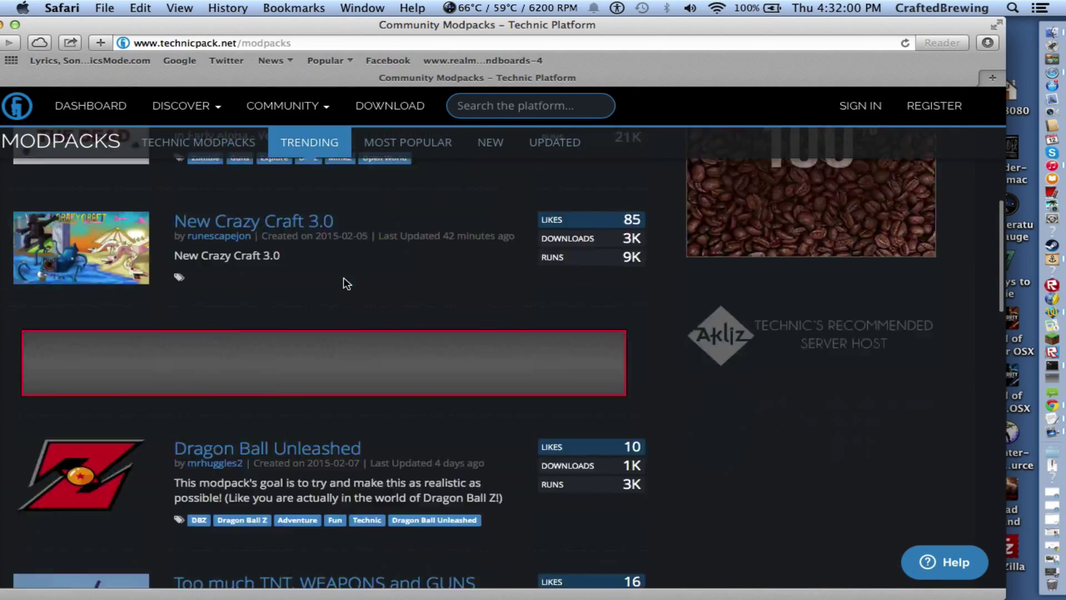
{"action": "scroll", "coordinate": [347, 284], "scroll_direction": "down", "scroll_amount": 4}
{"action": "scroll", "coordinate": [347, 284], "scroll_direction": "up", "scroll_amount": 7}
{"action": "scroll", "coordinate": [347, 283], "scroll_direction": "down", "scroll_amount": 3}
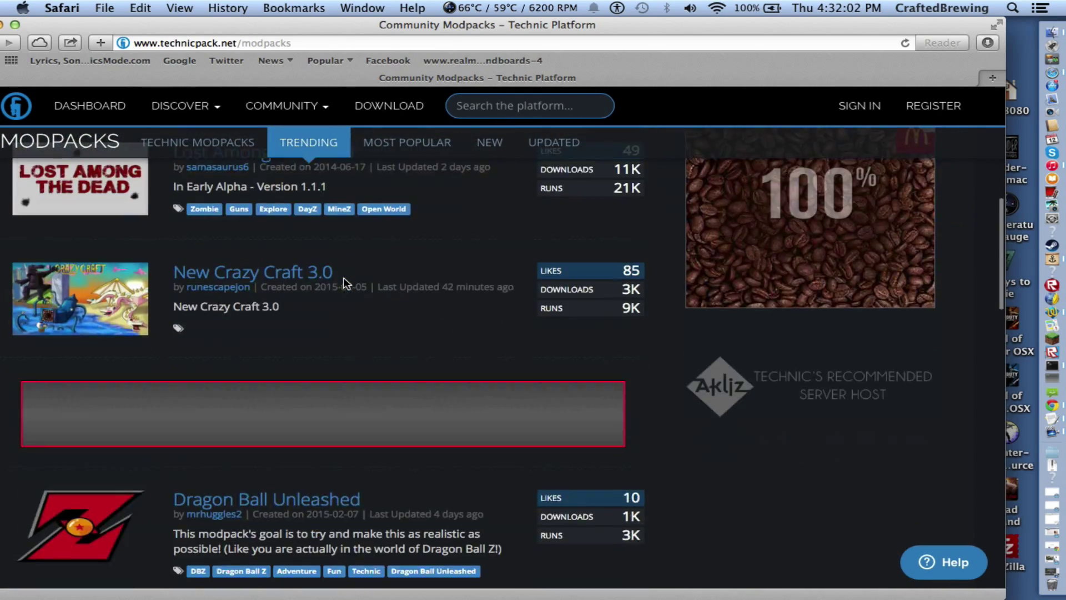
{"action": "scroll", "coordinate": [346, 283], "scroll_direction": "down", "scroll_amount": 15}
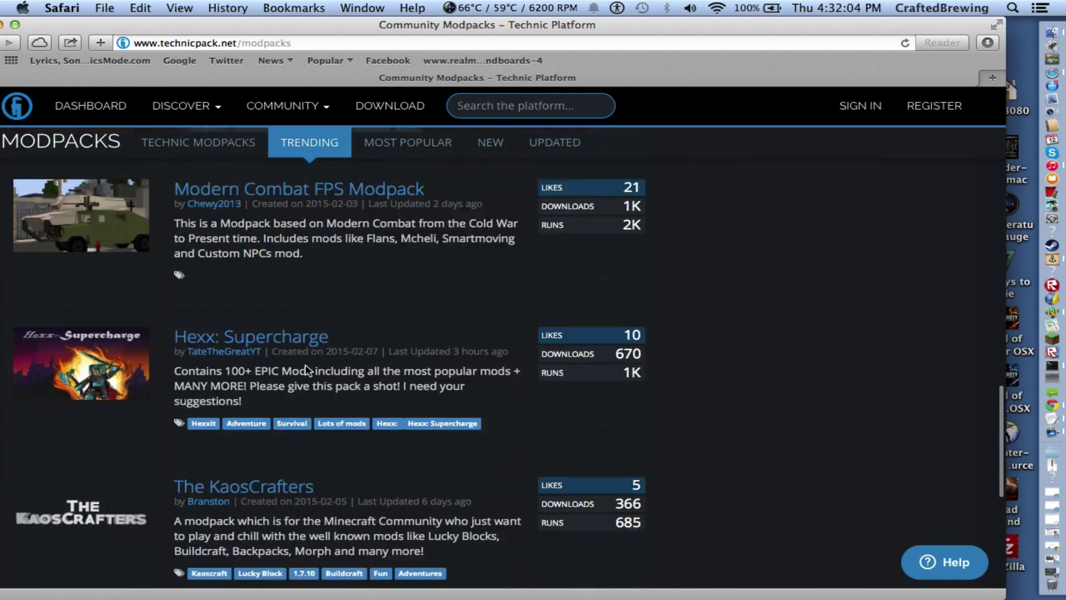
{"action": "scroll", "coordinate": [306, 369], "scroll_direction": "down", "scroll_amount": 6}
{"action": "scroll", "coordinate": [306, 369], "scroll_direction": "up", "scroll_amount": 20}
{"action": "scroll", "coordinate": [306, 369], "scroll_direction": "down", "scroll_amount": 5}
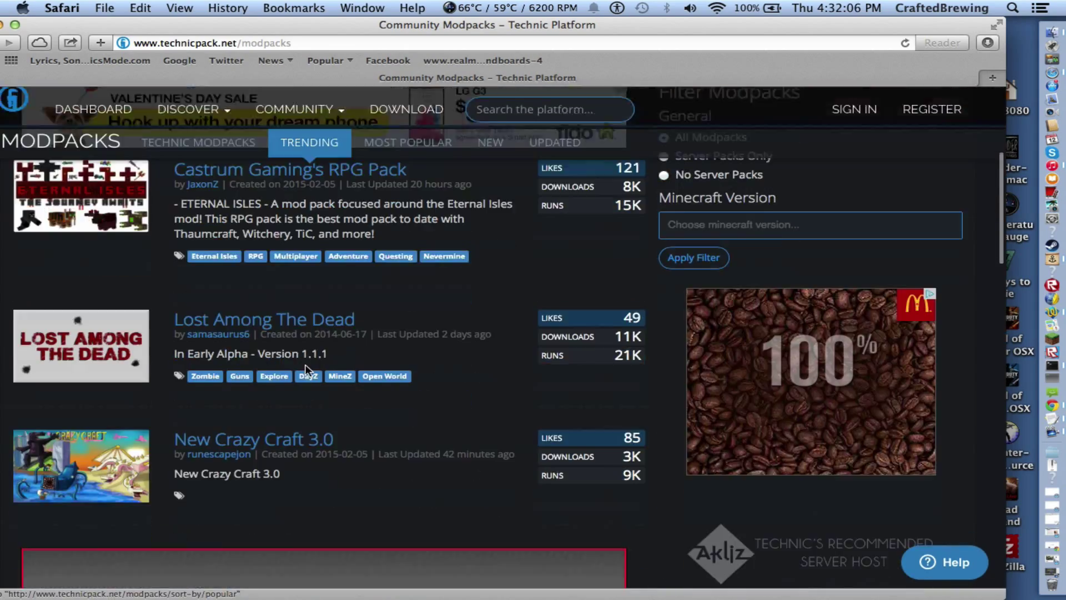
{"action": "scroll", "coordinate": [306, 369], "scroll_direction": "down", "scroll_amount": 1}
{"action": "scroll", "coordinate": [306, 366], "scroll_direction": "up", "scroll_amount": 5}
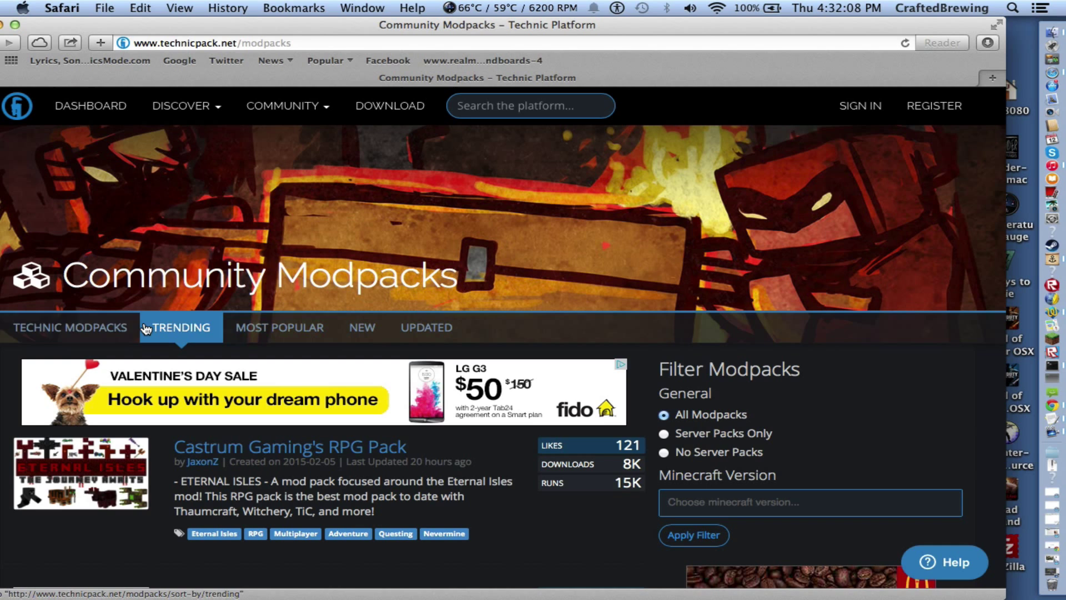
Open the Tekkit page from the official Technic modpacks and start its server download.
{"action": "left_click", "coordinate": [83, 330]}
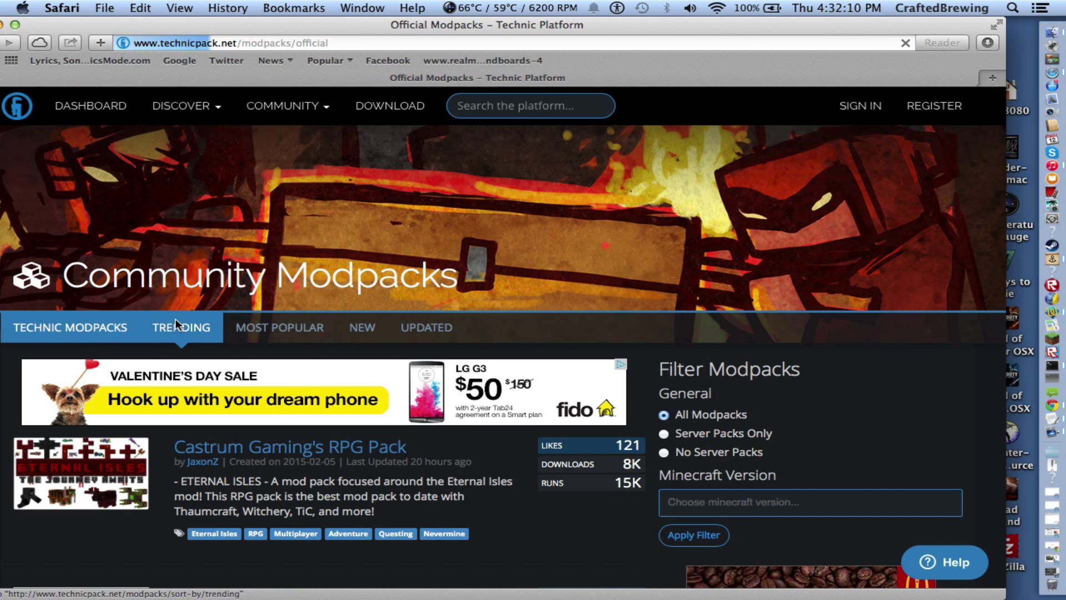
{"action": "scroll", "coordinate": [209, 200], "scroll_direction": "down", "scroll_amount": 5}
{"action": "scroll", "coordinate": [209, 201], "scroll_direction": "down", "scroll_amount": 8}
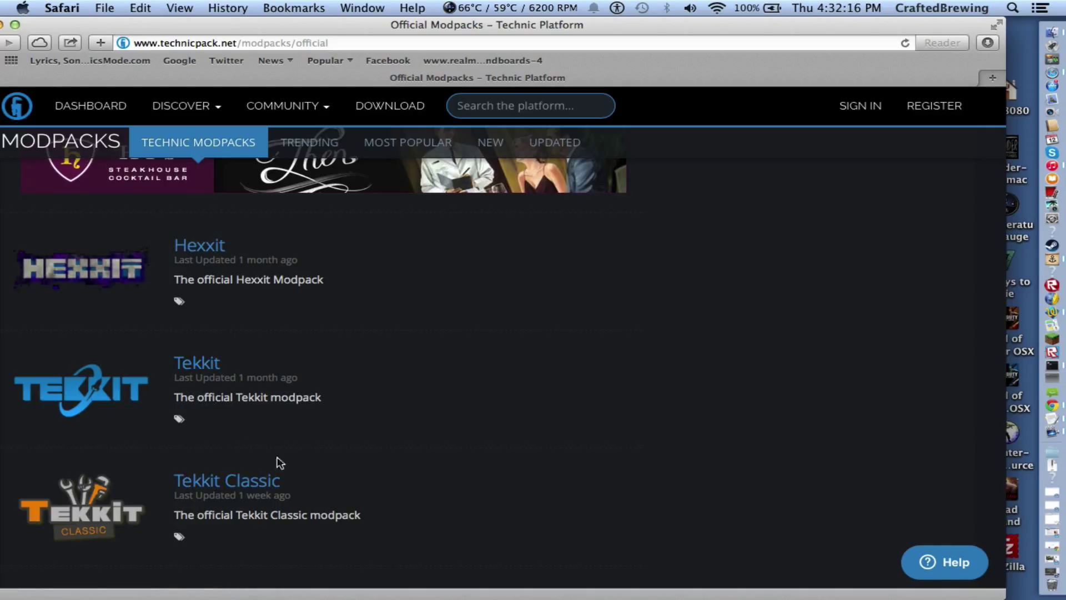
{"action": "left_click", "coordinate": [190, 362]}
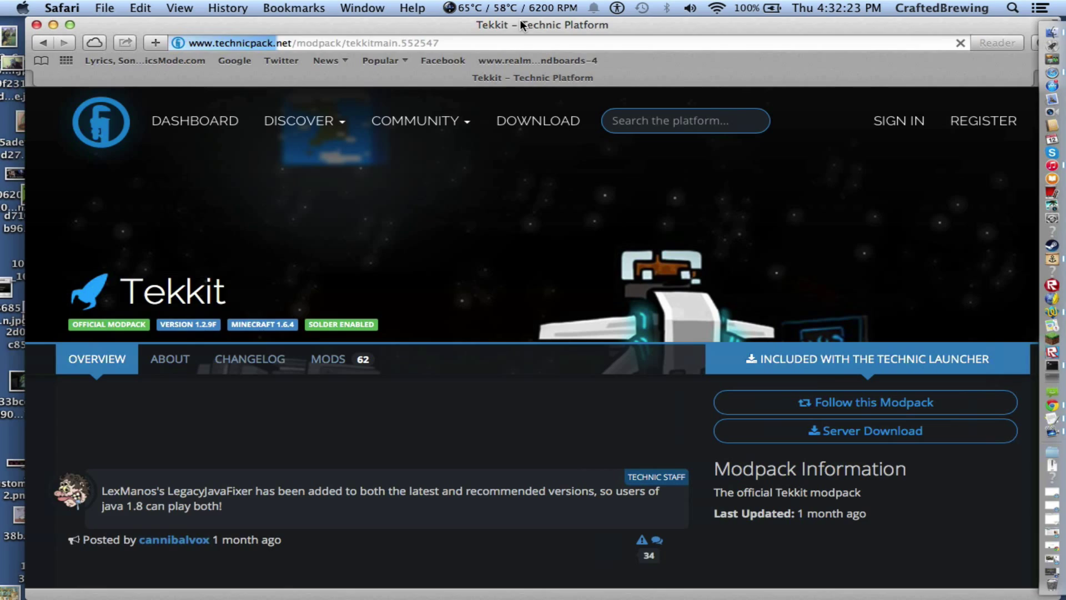
{"action": "left_click_drag", "start_coordinate": [520, 20], "coordinate": [582, 20]}
{"action": "scroll", "coordinate": [528, 266], "scroll_direction": "down", "scroll_amount": 5}
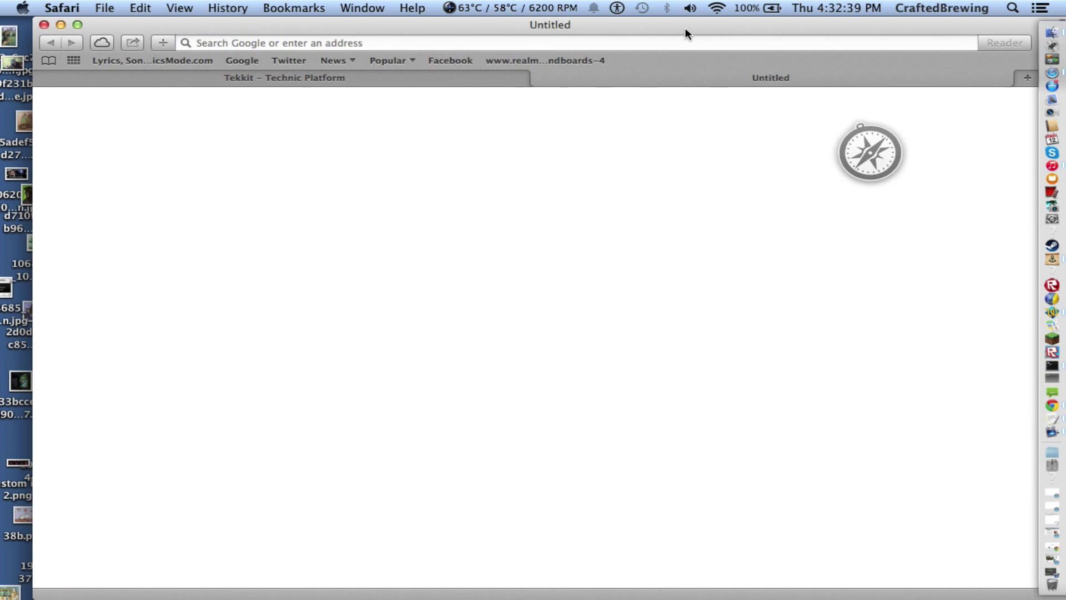
Check the progress of the Tekkit_Server_v1.2.9e.zip download beside the TEKKIT SERVER folder.
{"action": "left_click_drag", "start_coordinate": [685, 27], "coordinate": [652, 398]}
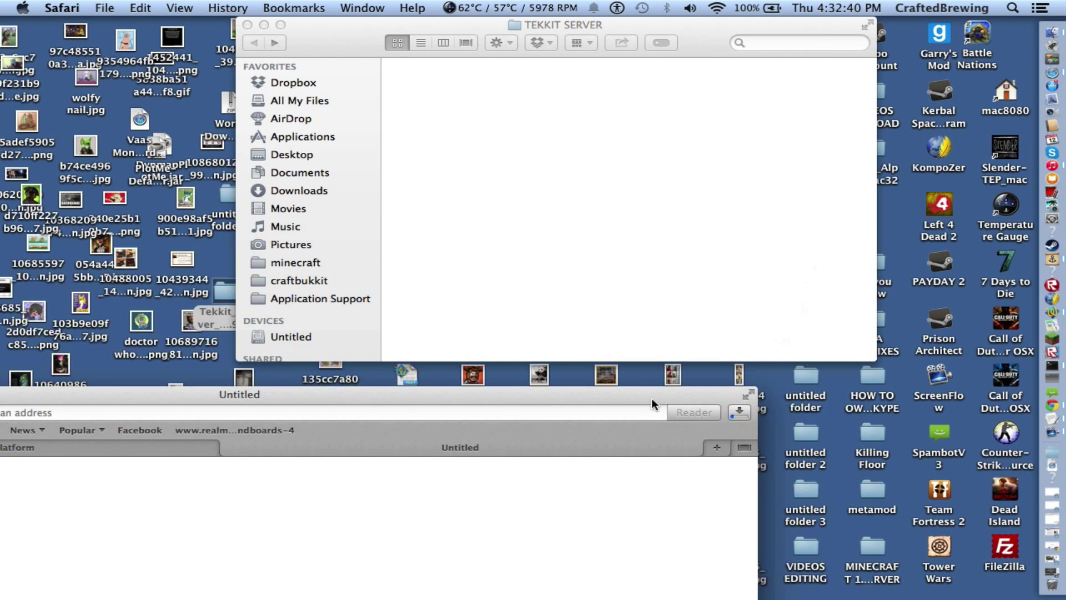
{"action": "left_click", "coordinate": [739, 412]}
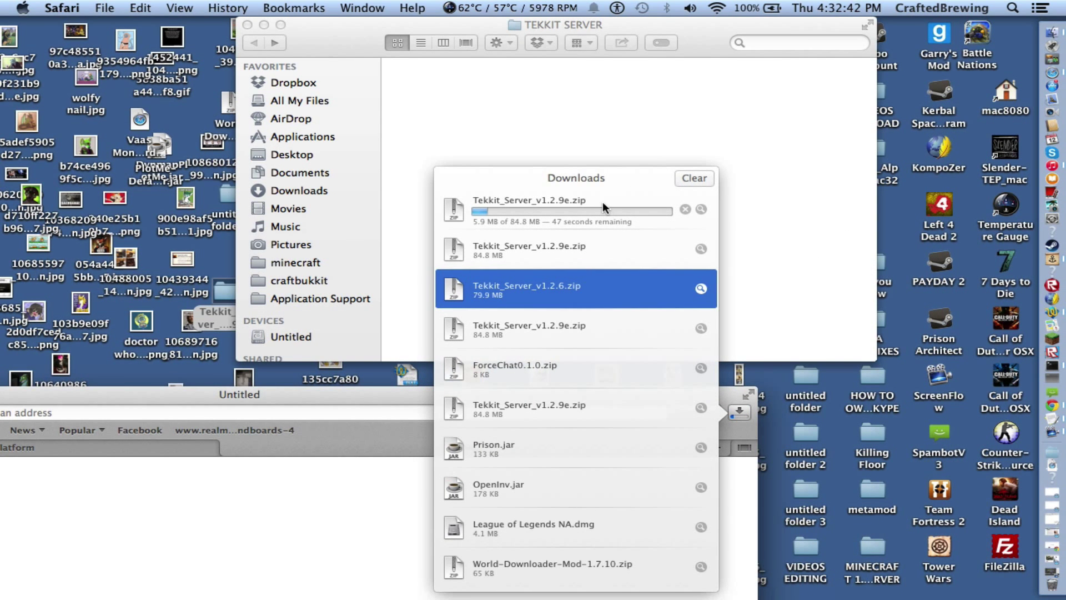
{"action": "left_click", "coordinate": [600, 194]}
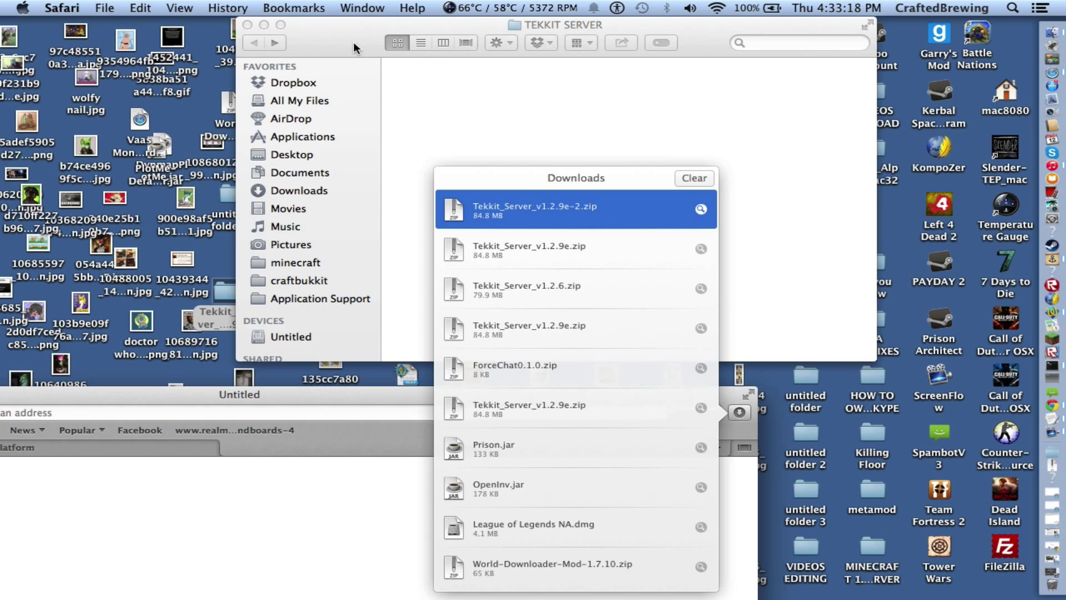
Place the downloaded Tekkit_Server_v1.2.9e-2.zip in the TEKKIT SERVER folder.
{"action": "left_click_drag", "start_coordinate": [348, 24], "coordinate": [236, 18]}
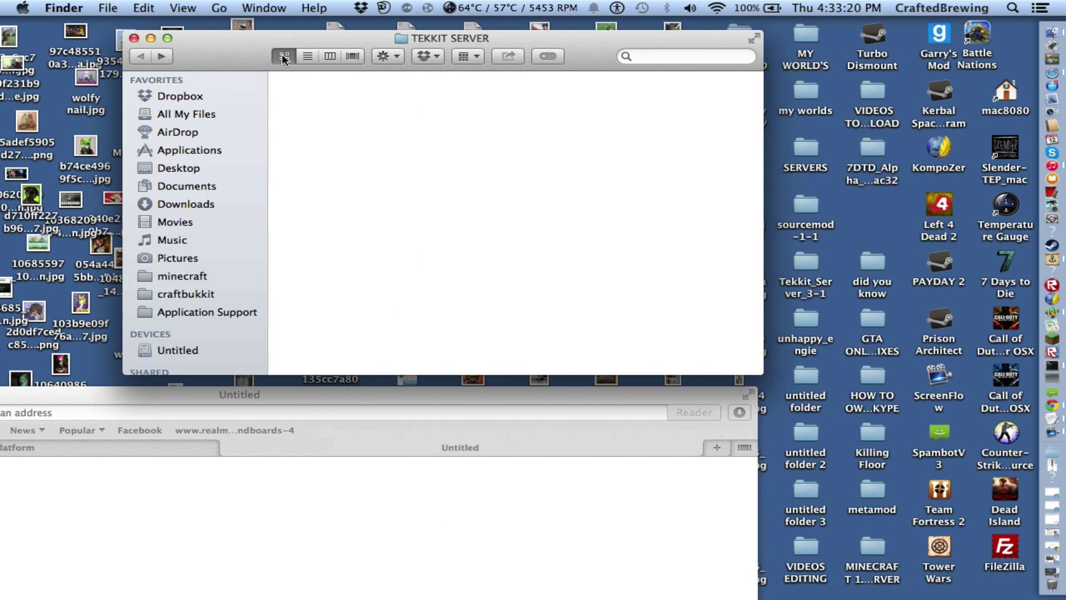
{"action": "left_click_drag", "start_coordinate": [605, 395], "coordinate": [839, 395]}
{"action": "left_click", "coordinate": [979, 405]}
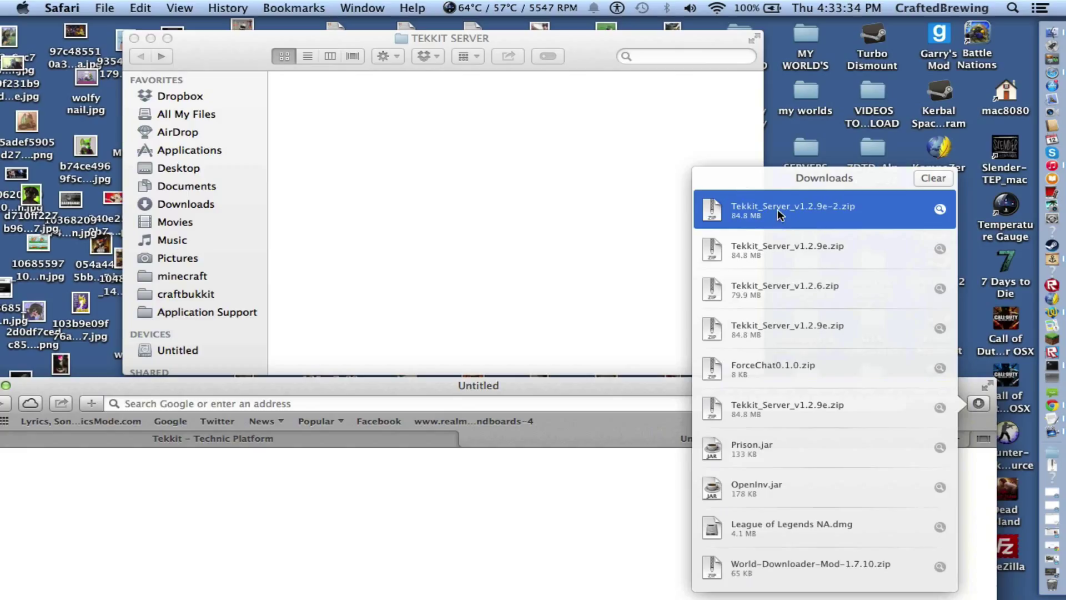
{"action": "left_click_drag", "start_coordinate": [778, 208], "coordinate": [349, 140]}
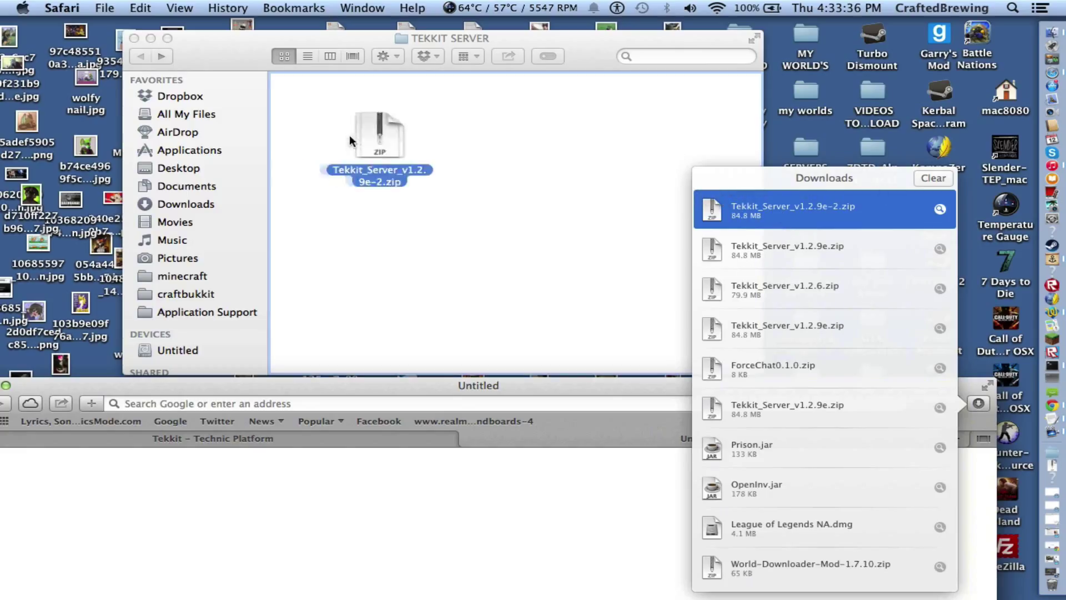
Unzip Tekkit_Server_v1.2.9e-2.zip and open the extracted Tekkit_Server_v1.2.9e-2 folder.
{"action": "left_click", "coordinate": [335, 101]}
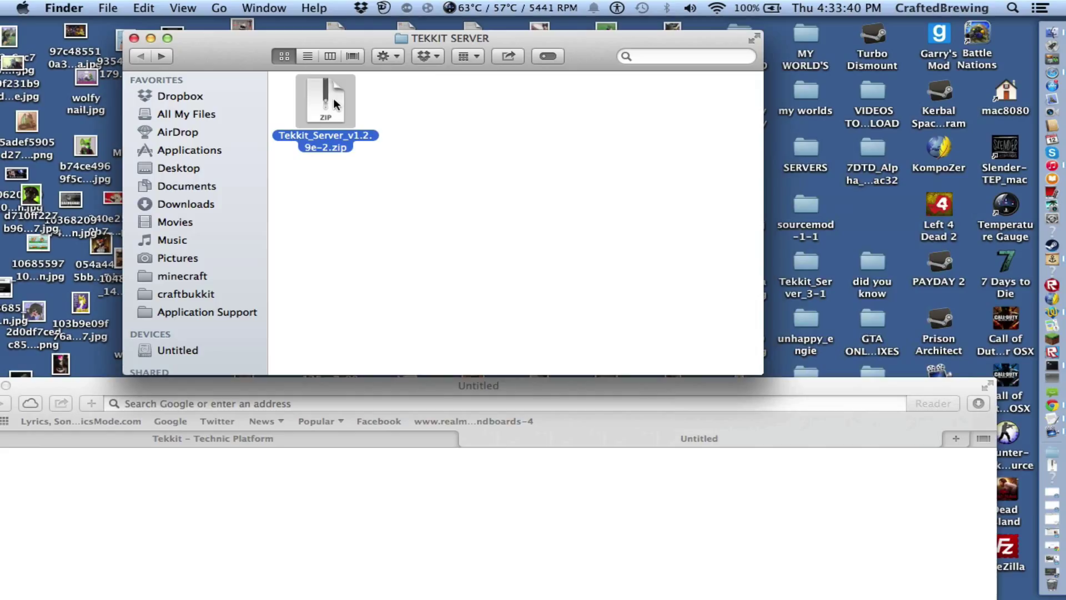
{"action": "double_click", "coordinate": [336, 102]}
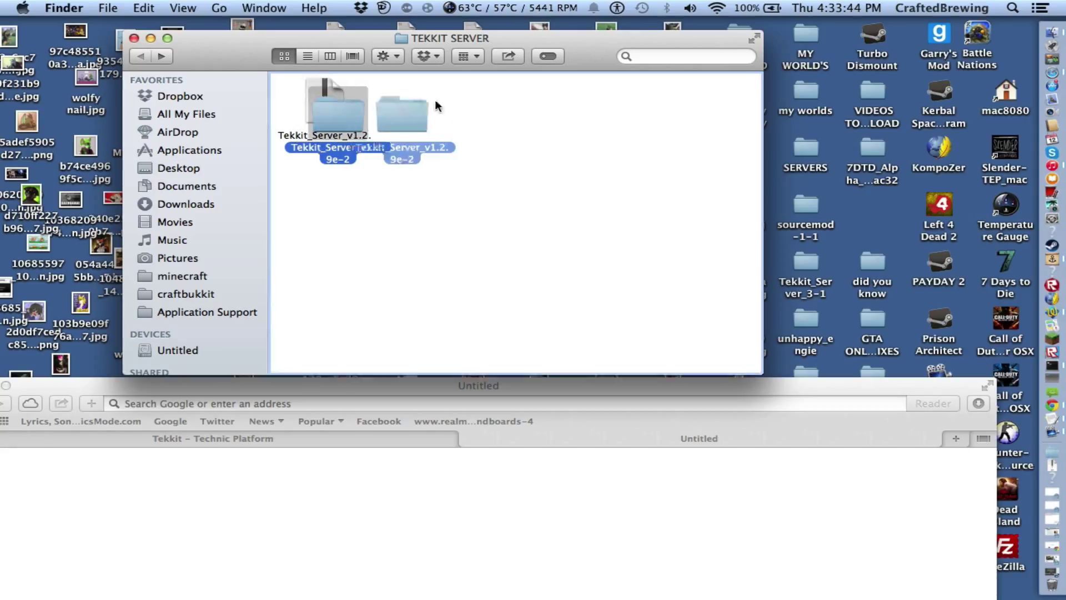
{"action": "double_click", "coordinate": [427, 106]}
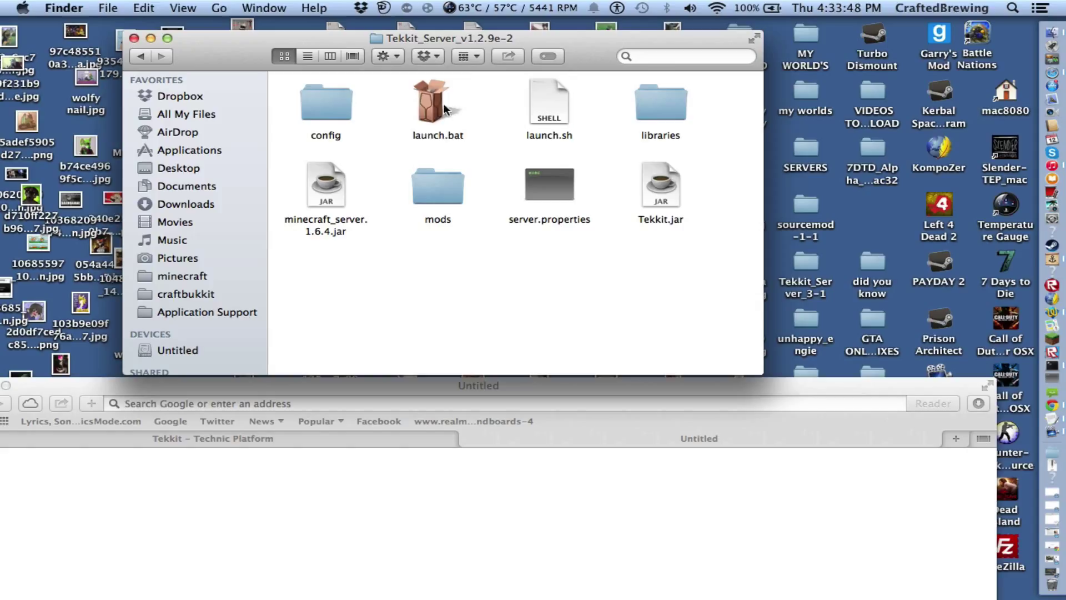
Move launch.bat to the Trash and rename launch.sh as launch.command in the Tekkit_Server_v1.2.9e-2 folder.
{"action": "left_click_drag", "start_coordinate": [443, 103], "coordinate": [1054, 585]}
{"action": "left_click", "coordinate": [560, 114]}
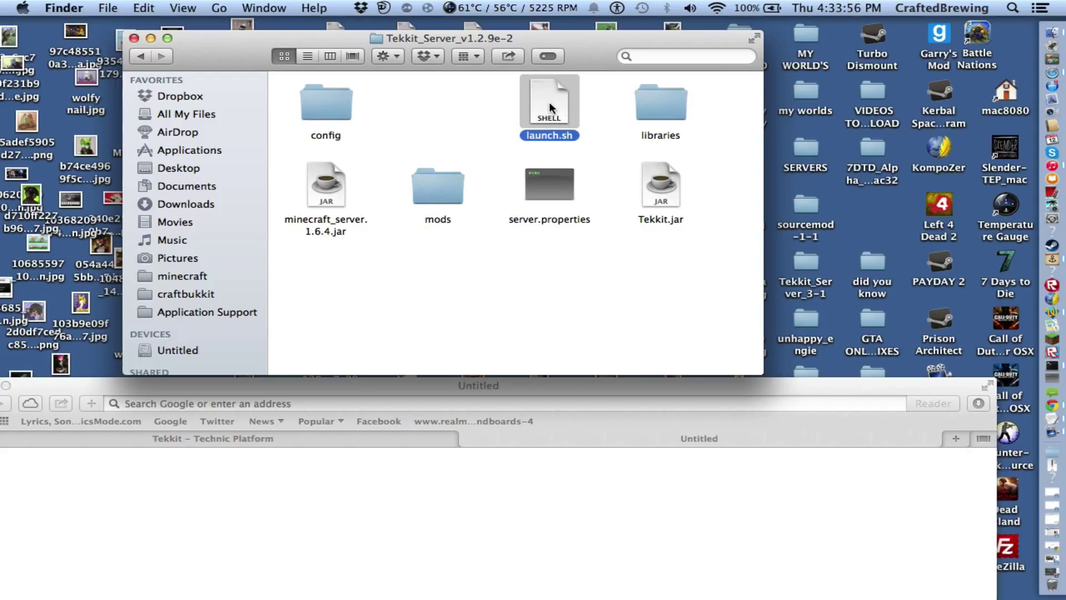
{"action": "key", "text": "Right"}
{"action": "key", "text": "Left"}
{"action": "key", "text": "Return"}
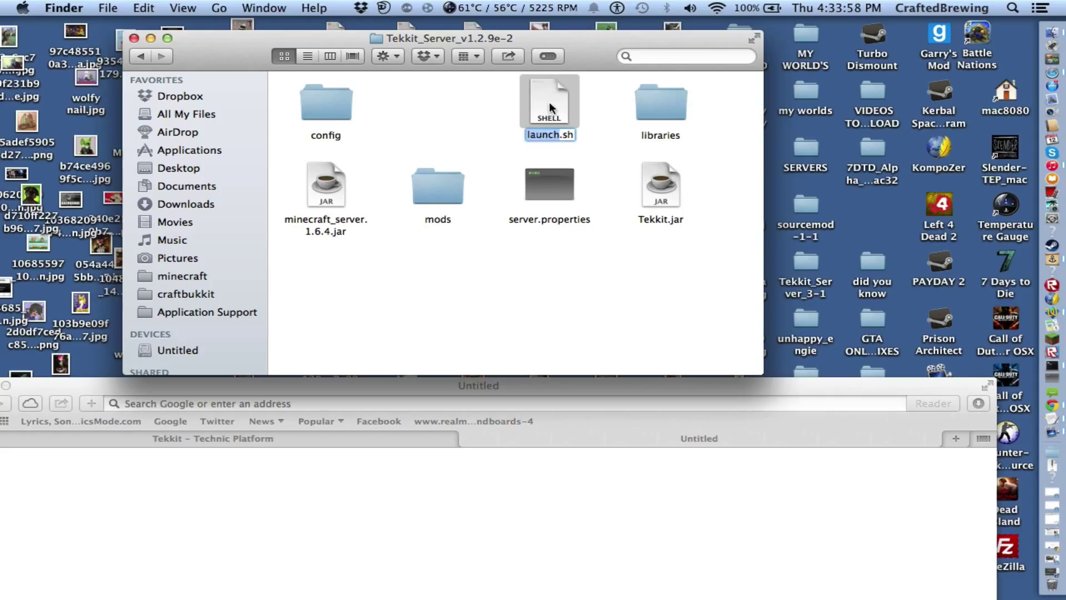
{"action": "left_click", "coordinate": [571, 135]}
{"action": "key", "text": "BackSpace"}
{"action": "key", "text": "BackSpace"}
{"action": "type", "text": "command"}
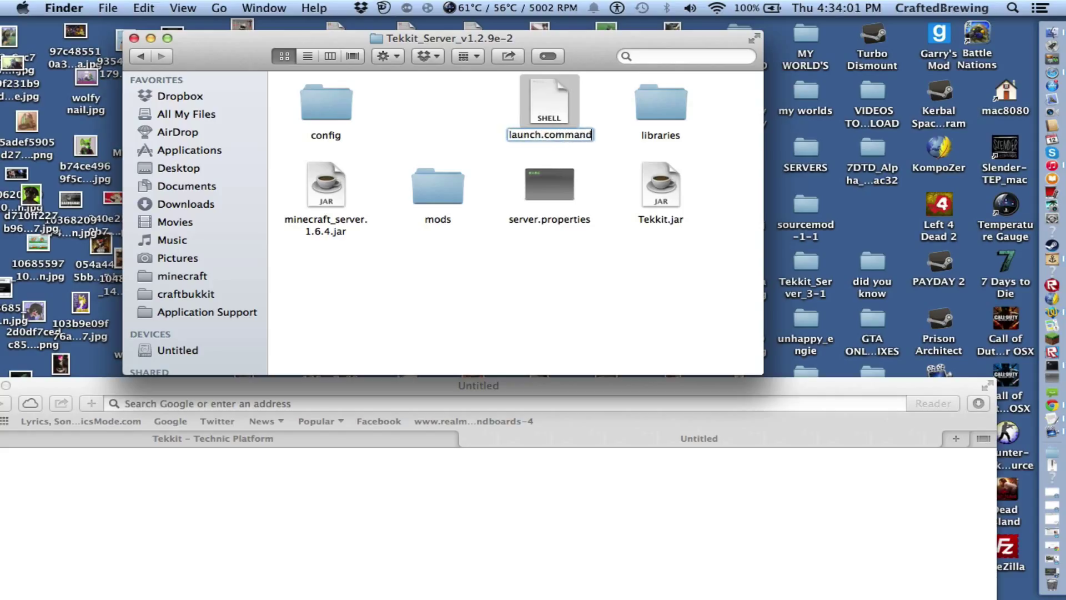
{"action": "key", "text": "Return"}
{"action": "left_click", "coordinate": [624, 296]}
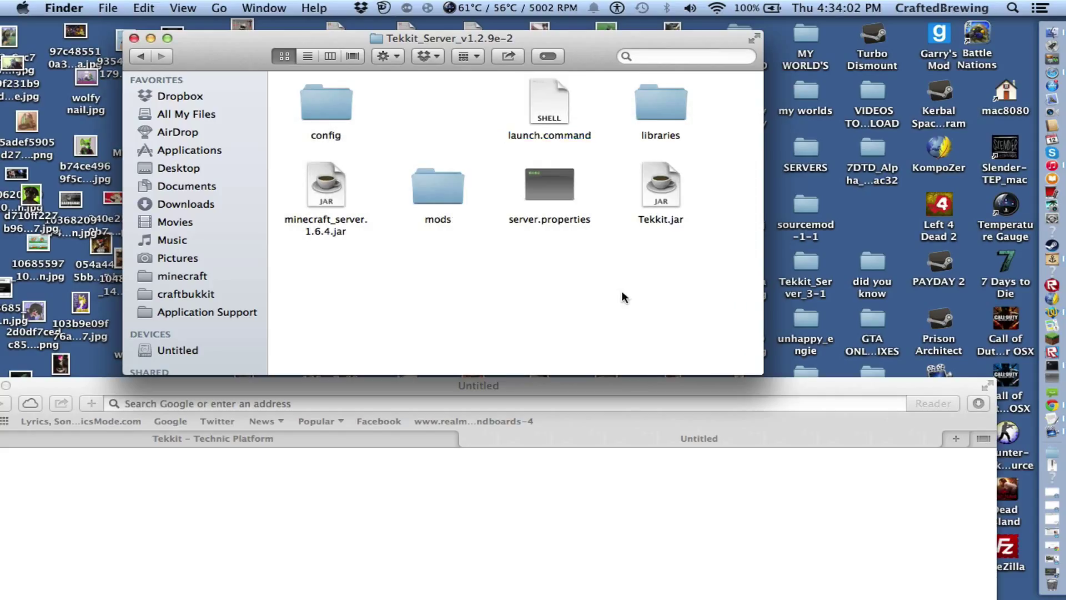
Open launch.command in TextEdit, allowing the downloaded script to open, and move its window clear of the folder's file icons.
{"action": "left_click", "coordinate": [534, 108]}
{"action": "right_click", "coordinate": [555, 104]}
{"action": "mouse_move", "coordinate": [667, 126]}
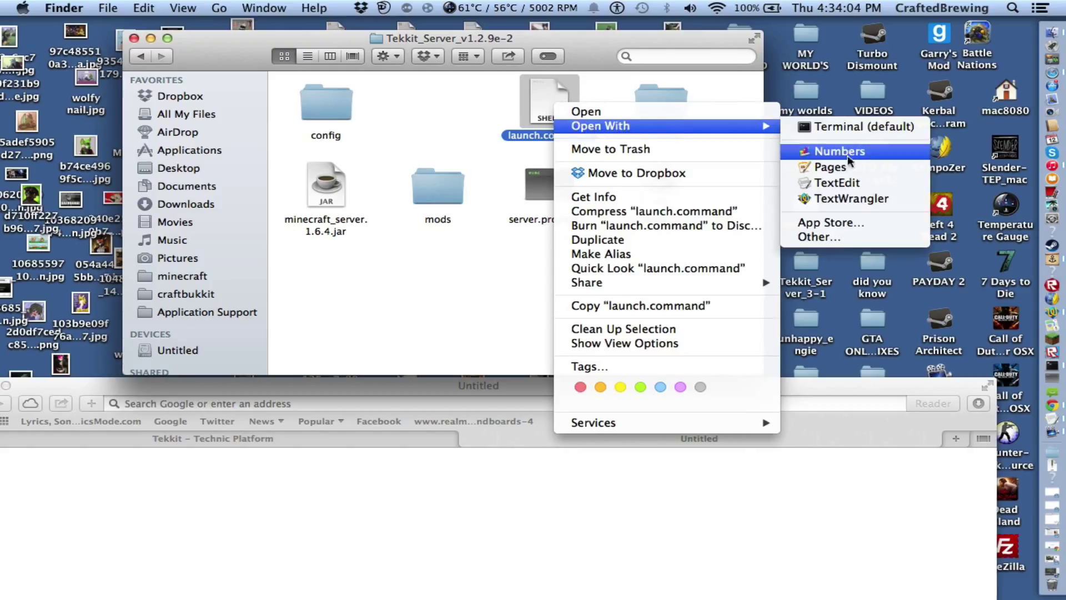
{"action": "left_click", "coordinate": [853, 189]}
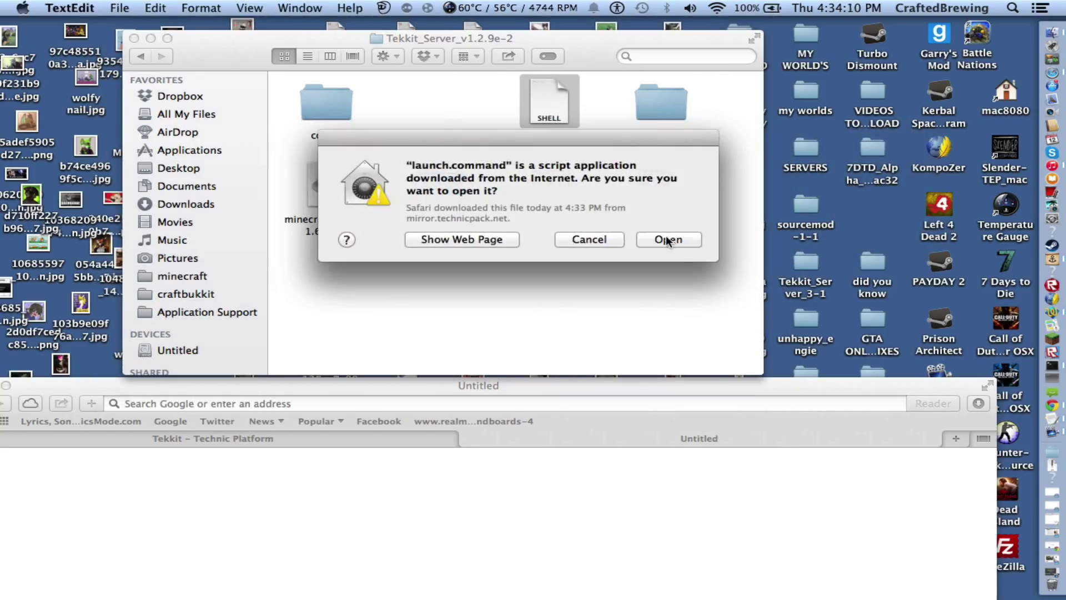
{"action": "left_click", "coordinate": [669, 239]}
{"action": "left_click_drag", "start_coordinate": [366, 68], "coordinate": [211, 70]}
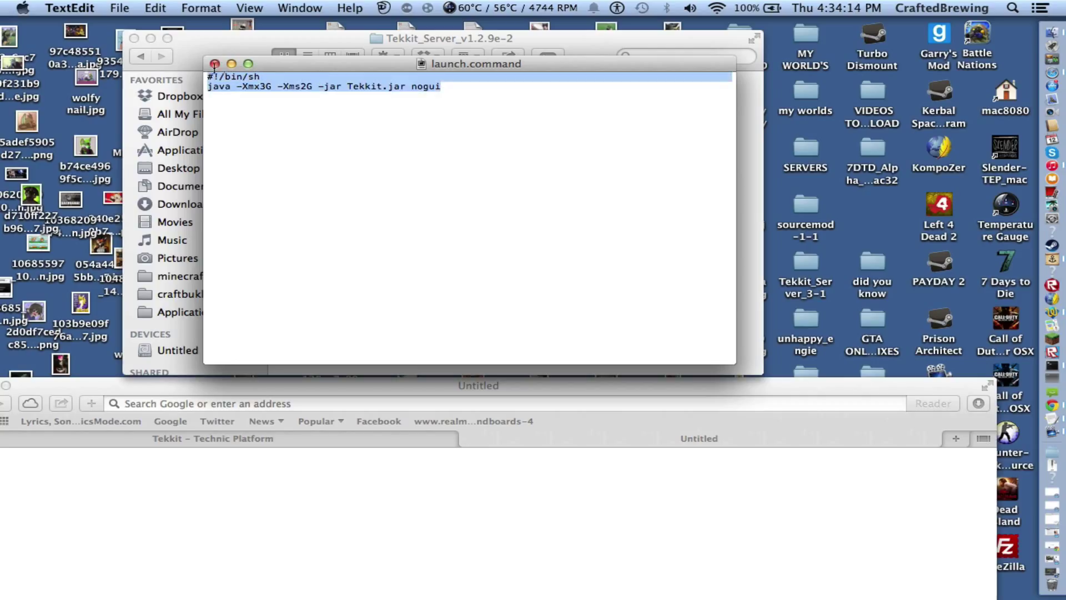
{"action": "left_click", "coordinate": [254, 118]}
{"action": "left_click_drag", "start_coordinate": [295, 63], "coordinate": [155, 33]}
Search the Mac for "servers", open the SERVERS folder and go into Voltz_Server_v2.
{"action": "left_click", "coordinate": [1013, 8]}
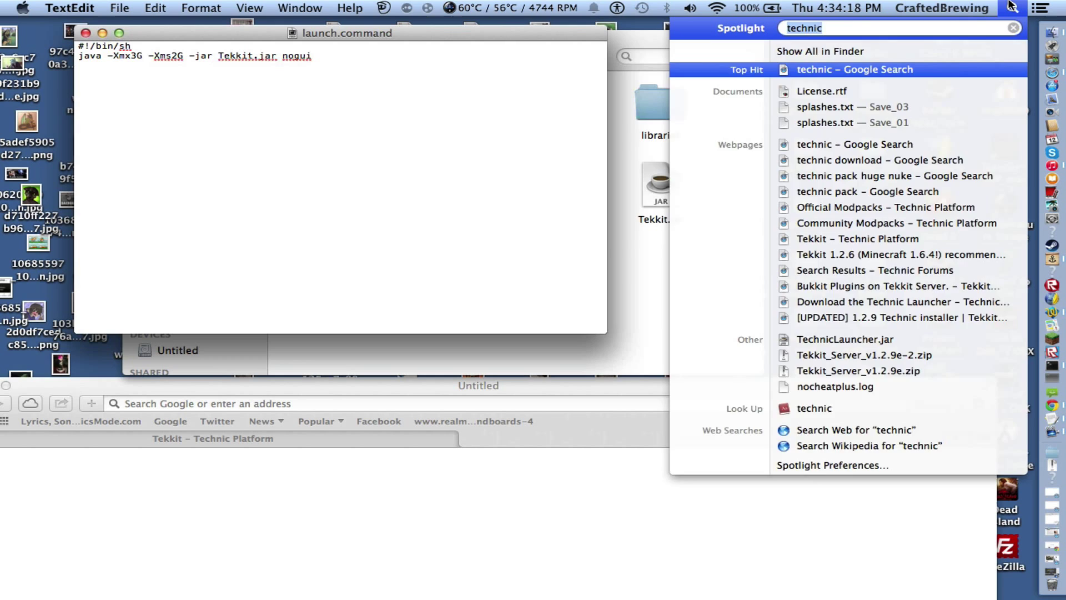
{"action": "key", "text": "BackSpace"}
{"action": "type", "text": "server"}
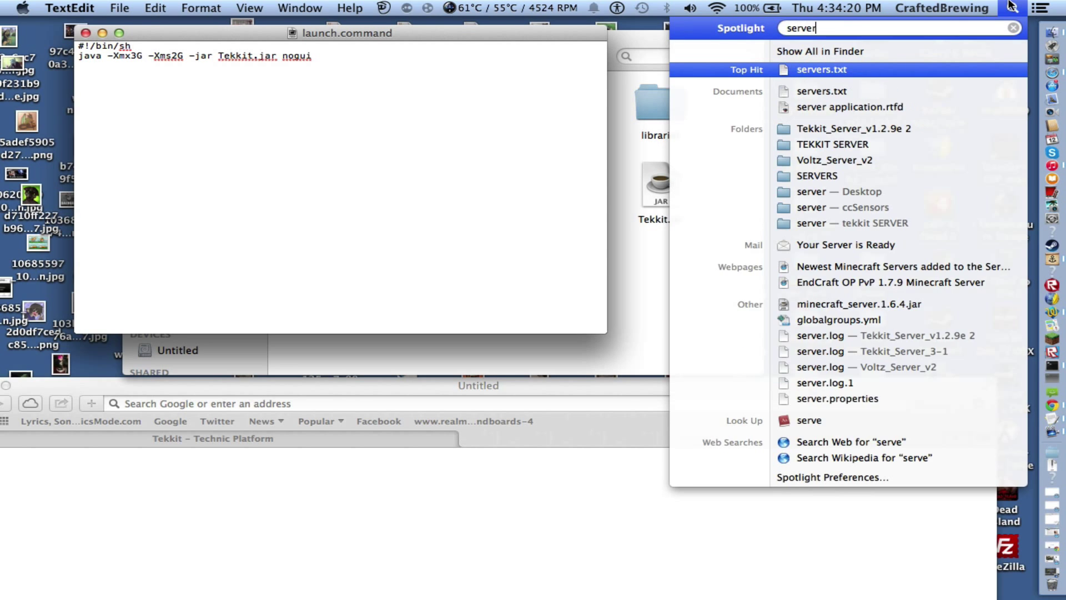
{"action": "type", "text": "s"}
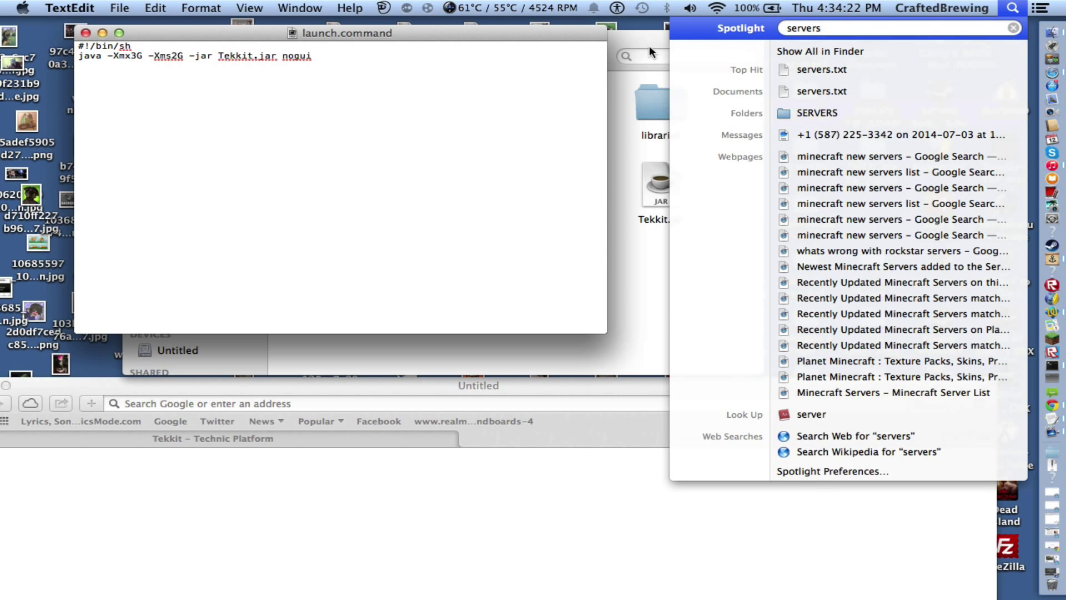
{"action": "left_click", "coordinate": [814, 112]}
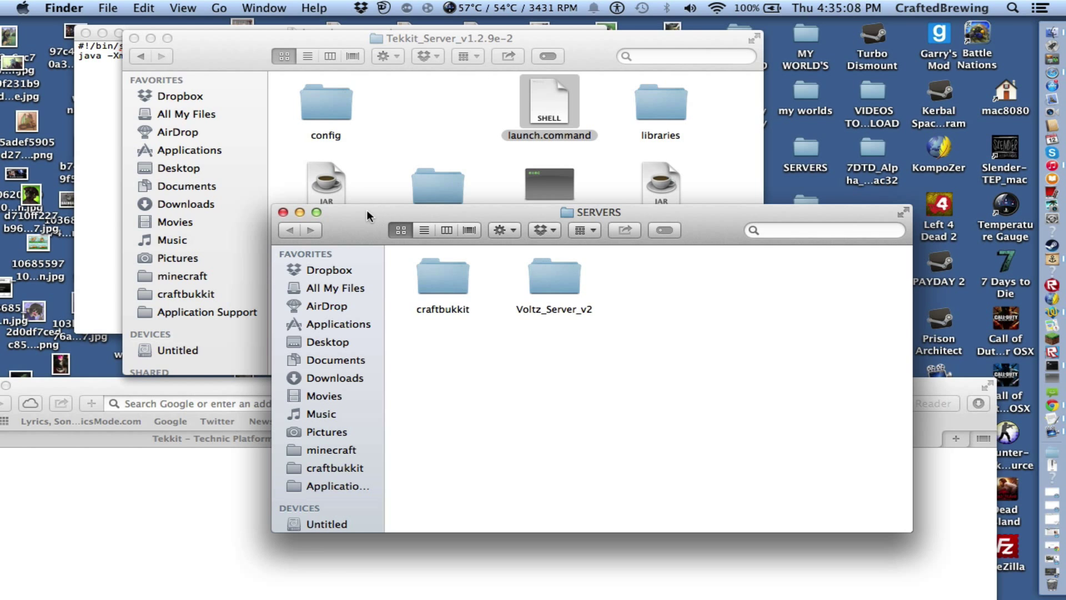
{"action": "left_click_drag", "start_coordinate": [367, 209], "coordinate": [332, 107]}
{"action": "double_click", "coordinate": [515, 171]}
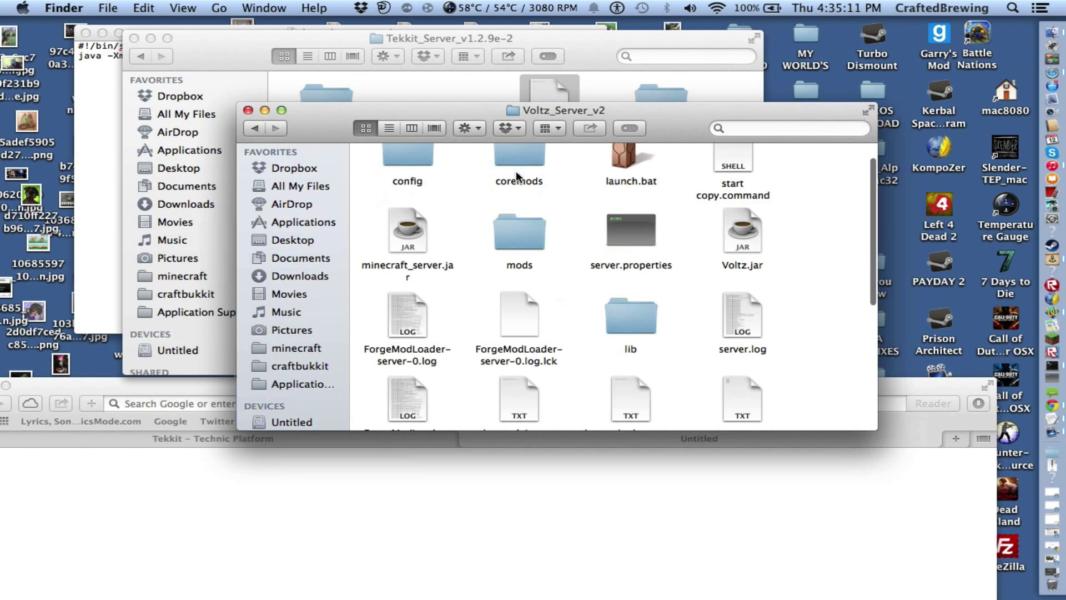
Find start copy.command in the Voltz_Server_v2 folder and open it in TextEdit.
{"action": "scroll", "coordinate": [554, 238], "scroll_direction": "down", "scroll_amount": 3}
{"action": "scroll", "coordinate": [554, 238], "scroll_direction": "down", "scroll_amount": 5}
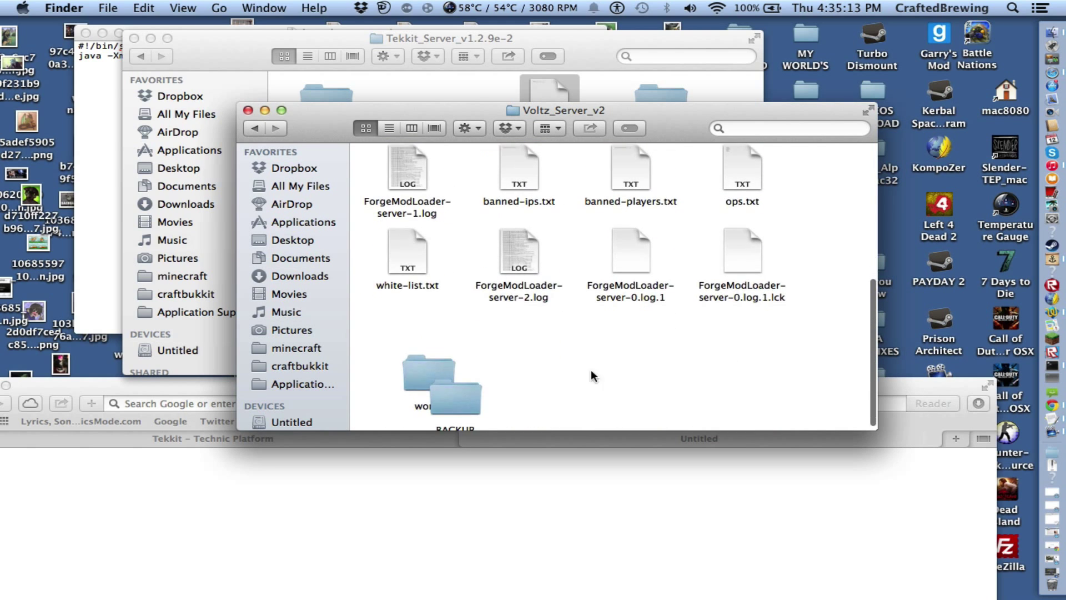
{"action": "scroll", "coordinate": [591, 368], "scroll_direction": "up", "scroll_amount": 10}
{"action": "right_click", "coordinate": [725, 168]}
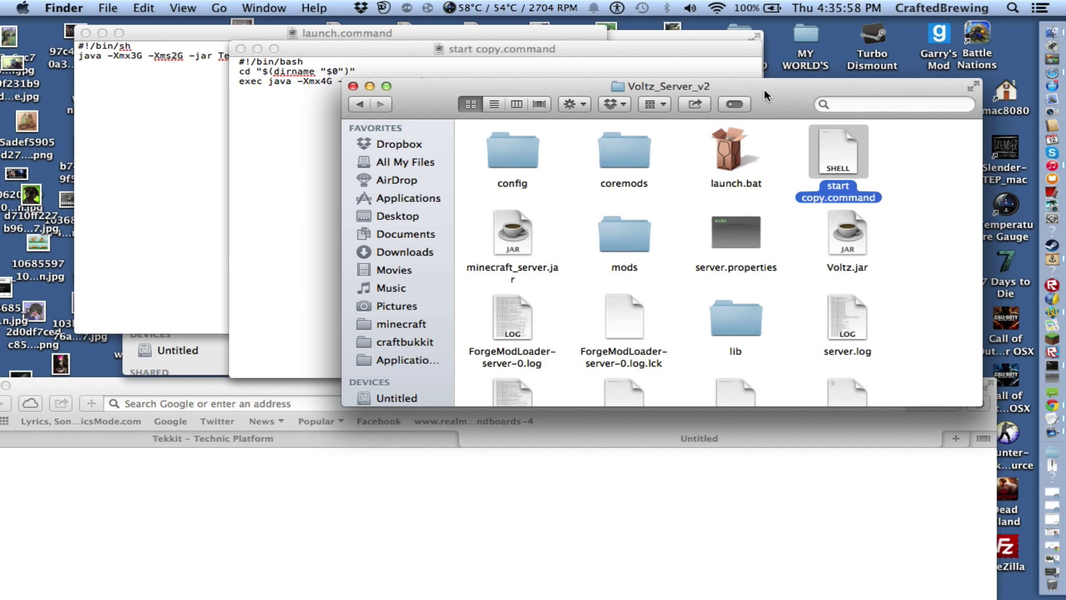
{"action": "left_click_drag", "start_coordinate": [455, 93], "coordinate": [263, 93]}
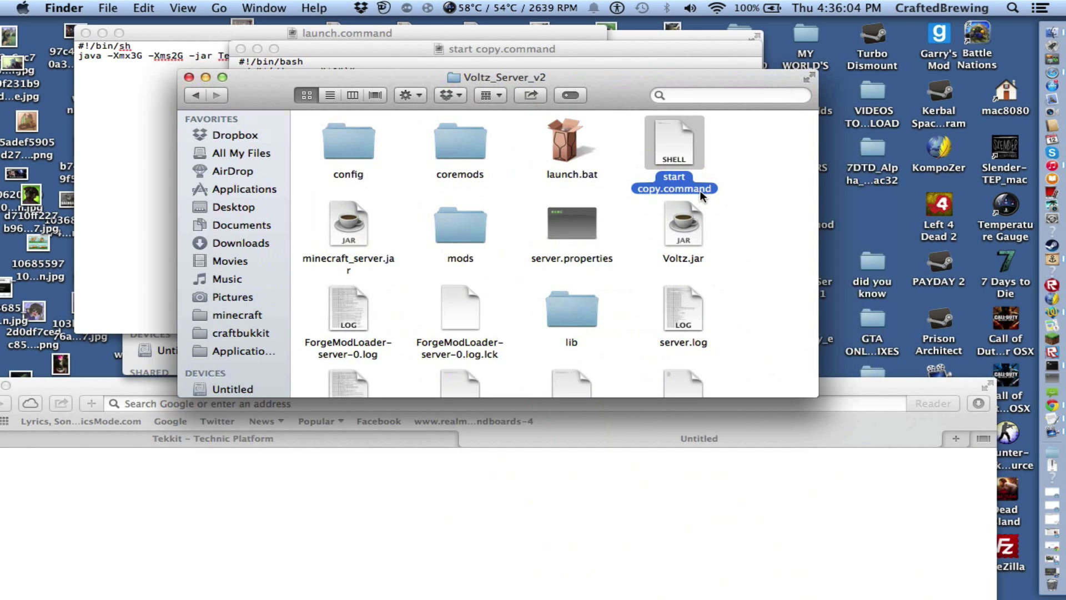
{"action": "left_click", "coordinate": [744, 180]}
{"action": "left_click", "coordinate": [679, 133]}
{"action": "right_click", "coordinate": [679, 133]}
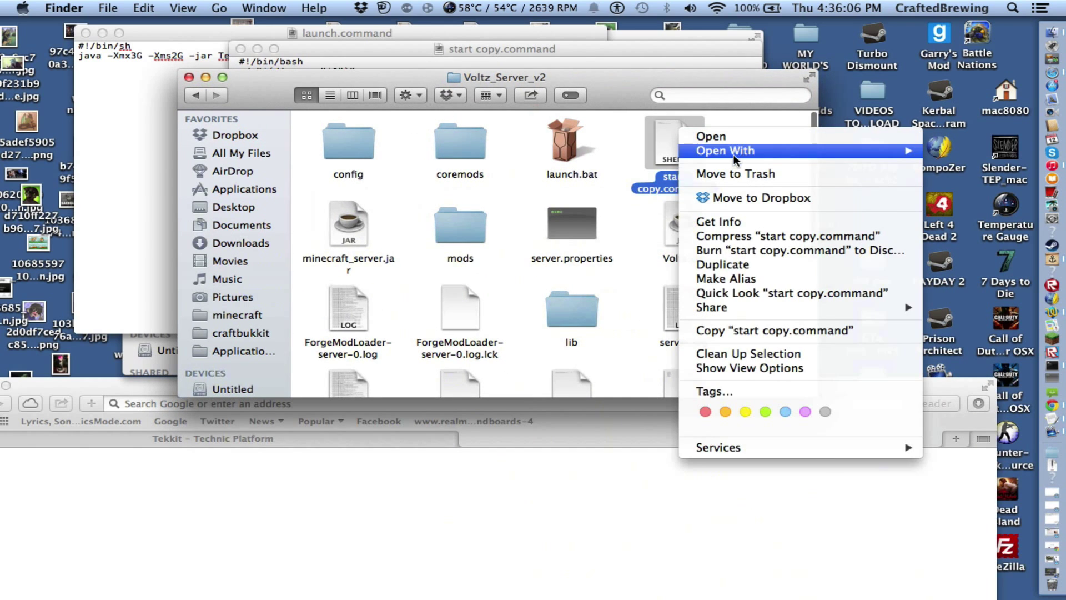
{"action": "mouse_move", "coordinate": [722, 150]}
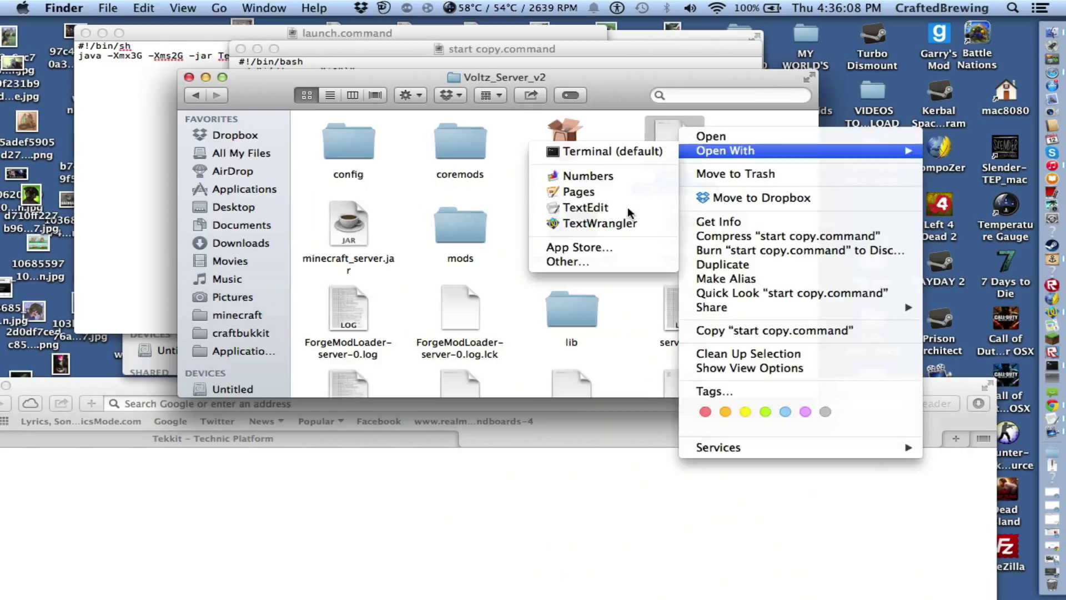
{"action": "left_click", "coordinate": [639, 208]}
Separate the start copy.command and launch.command windows and close the Voltz_Server_v2 folder window.
{"action": "left_click_drag", "start_coordinate": [516, 68], "coordinate": [373, 61]}
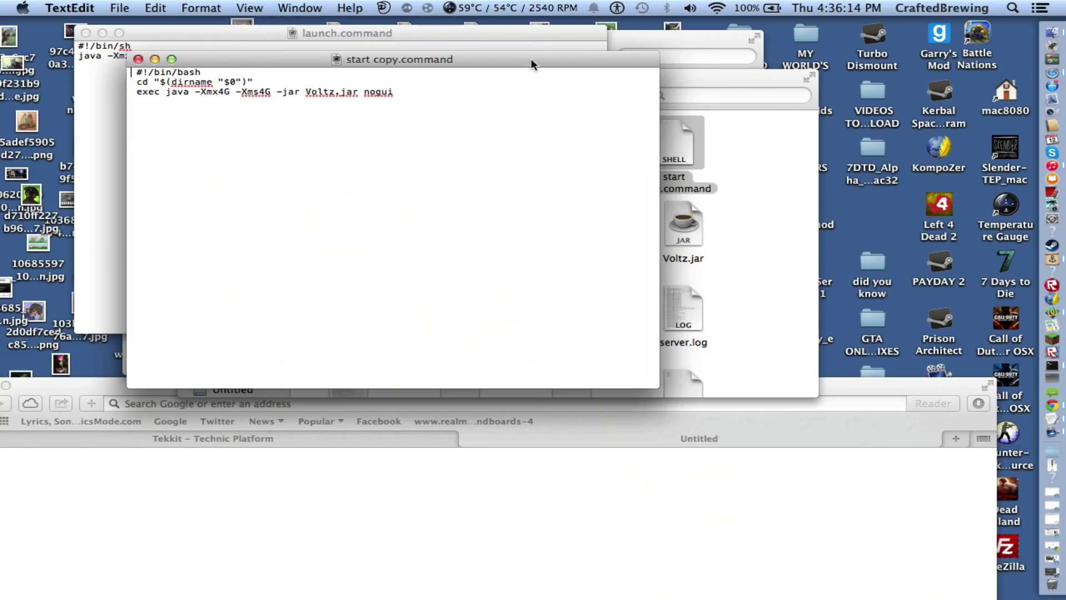
{"action": "left_click_drag", "start_coordinate": [233, 32], "coordinate": [853, 52]}
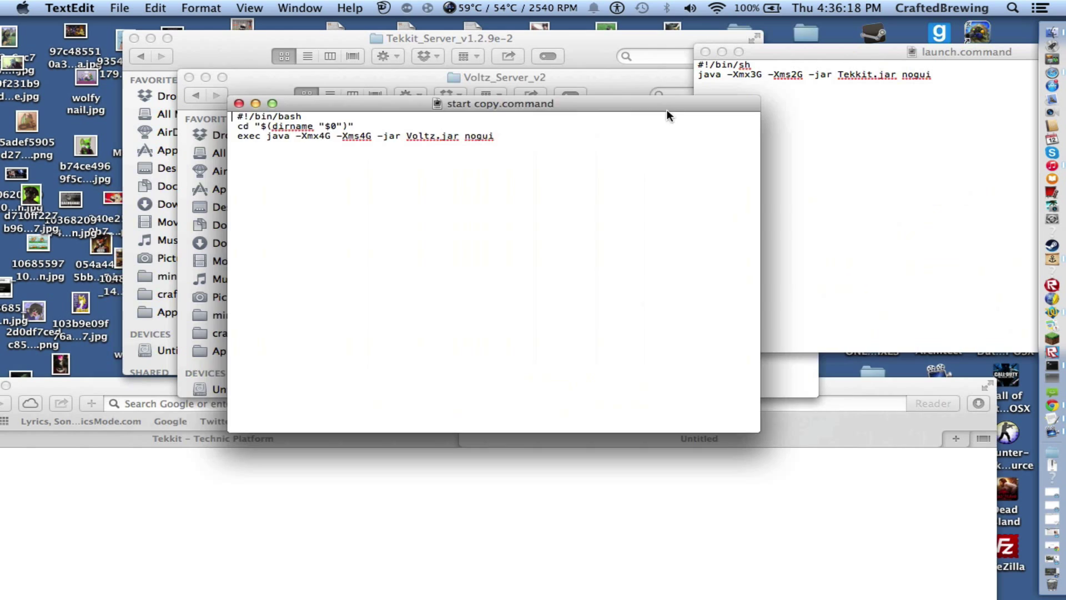
{"action": "key", "text": "super+w"}
{"action": "left_click", "coordinate": [244, 85]}
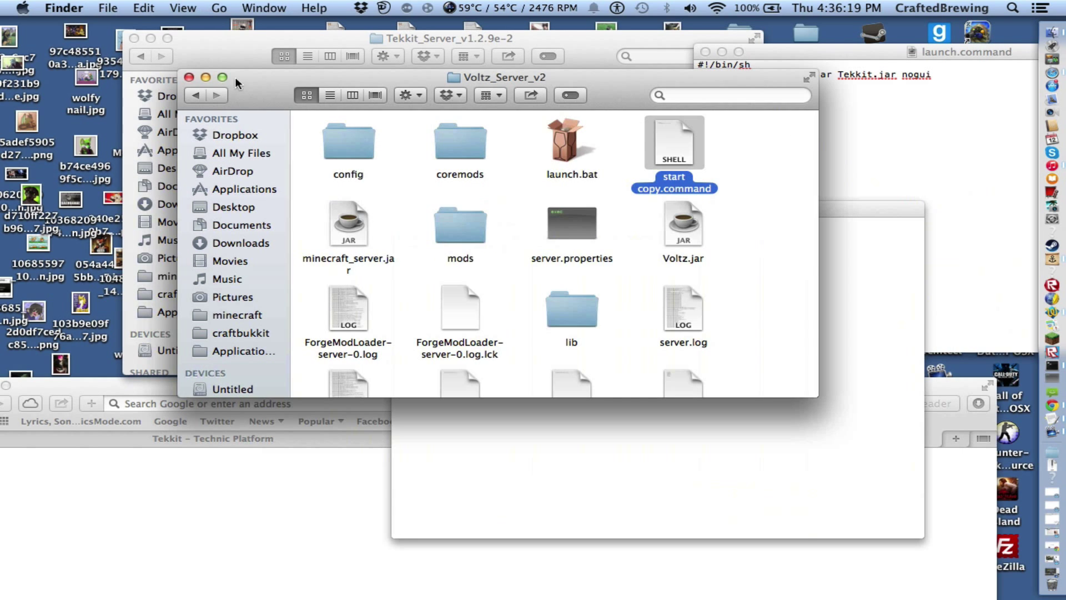
{"action": "left_click", "coordinate": [189, 77]}
Open start.command from the craftbukkit folder in TextEdit and close that folder's window.
{"action": "left_click_drag", "start_coordinate": [220, 38], "coordinate": [526, 440]}
{"action": "double_click", "coordinate": [327, 104]}
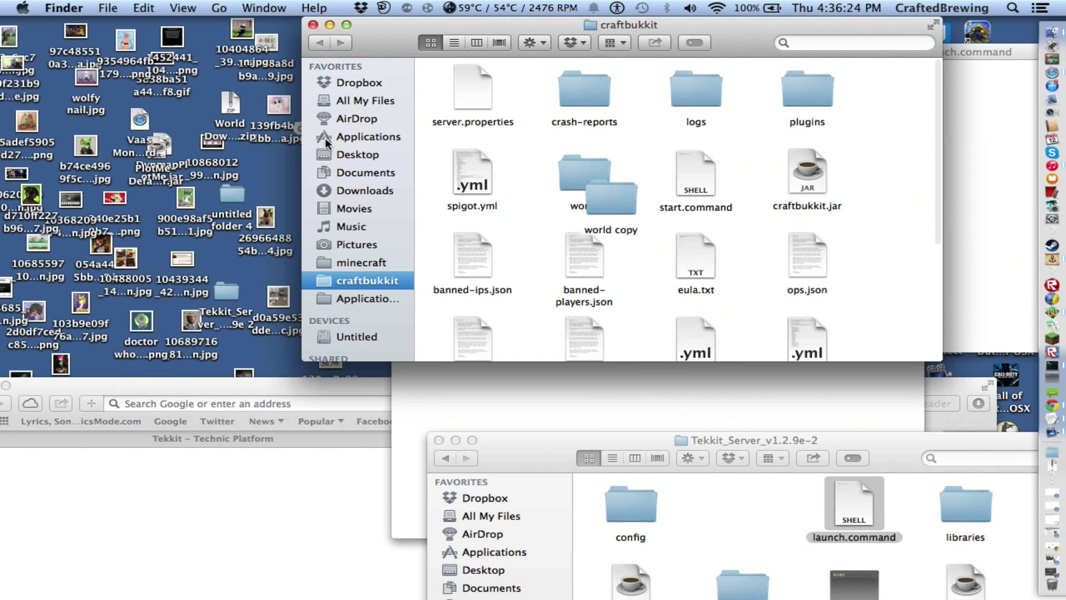
{"action": "right_click", "coordinate": [697, 155]}
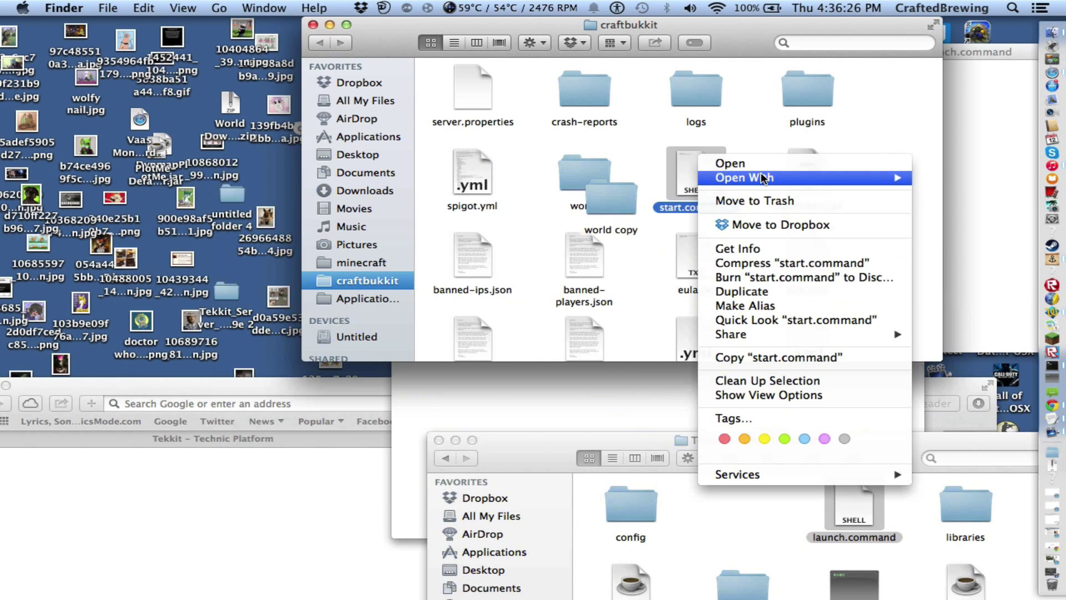
{"action": "mouse_move", "coordinate": [712, 178]}
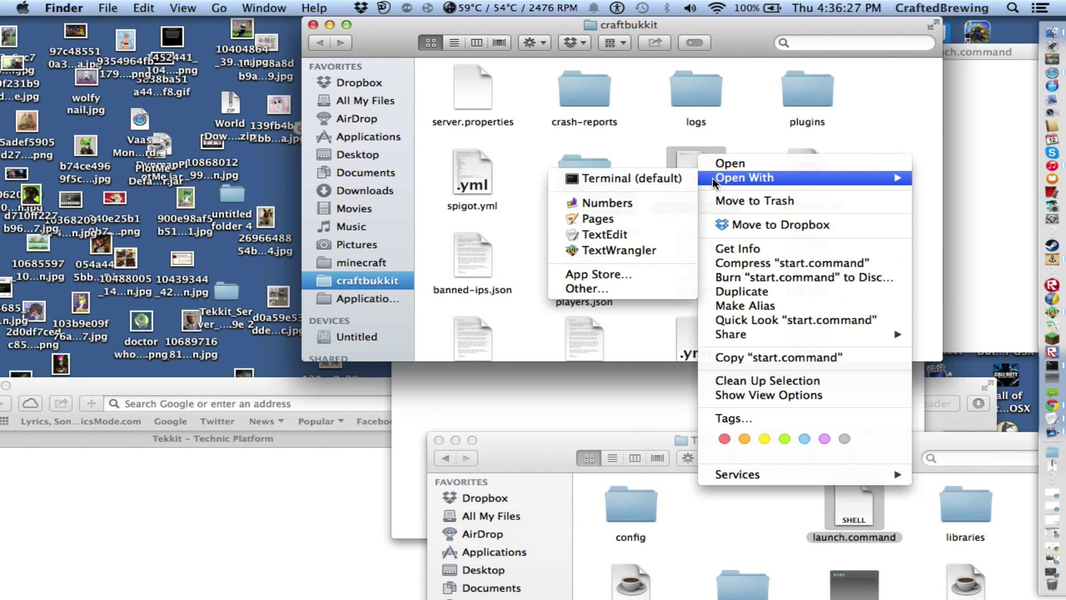
{"action": "left_click", "coordinate": [641, 230]}
{"action": "left_click", "coordinate": [385, 28]}
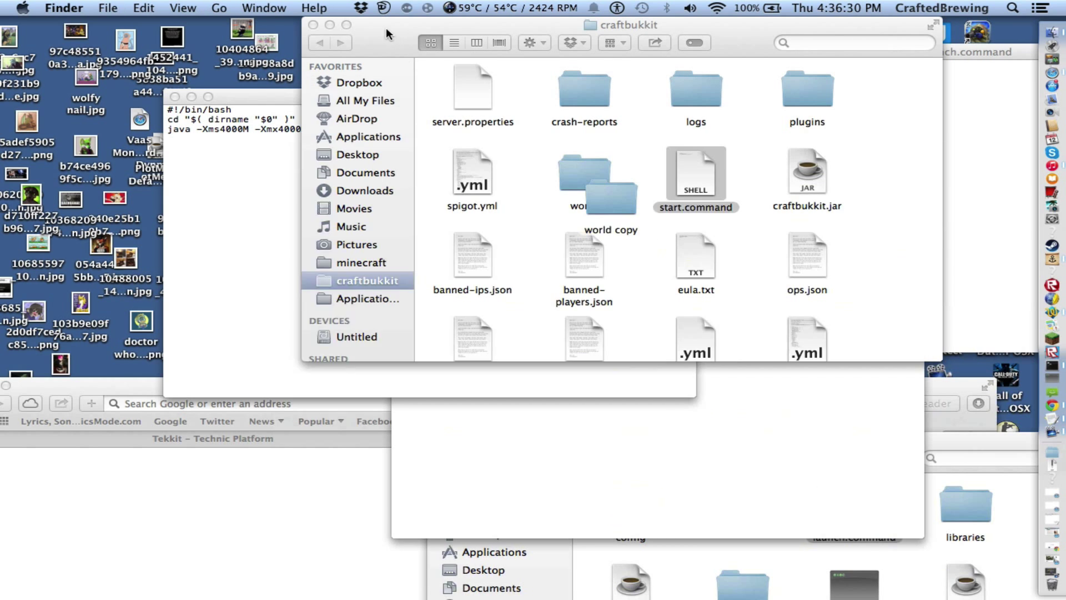
{"action": "left_click", "coordinate": [313, 24]}
Spread out the start.command and start copy.command windows and examine their launch script lines.
{"action": "left_click_drag", "start_coordinate": [405, 96], "coordinate": [241, 62]}
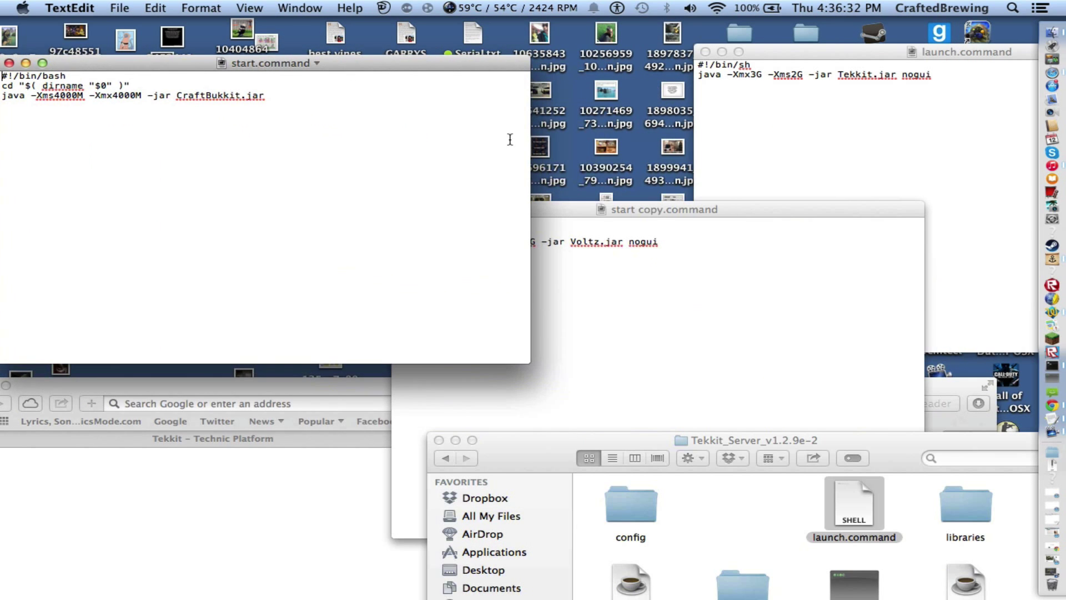
{"action": "left_click_drag", "start_coordinate": [598, 208], "coordinate": [590, 147]}
{"action": "left_click_drag", "start_coordinate": [378, 57], "coordinate": [431, 58]}
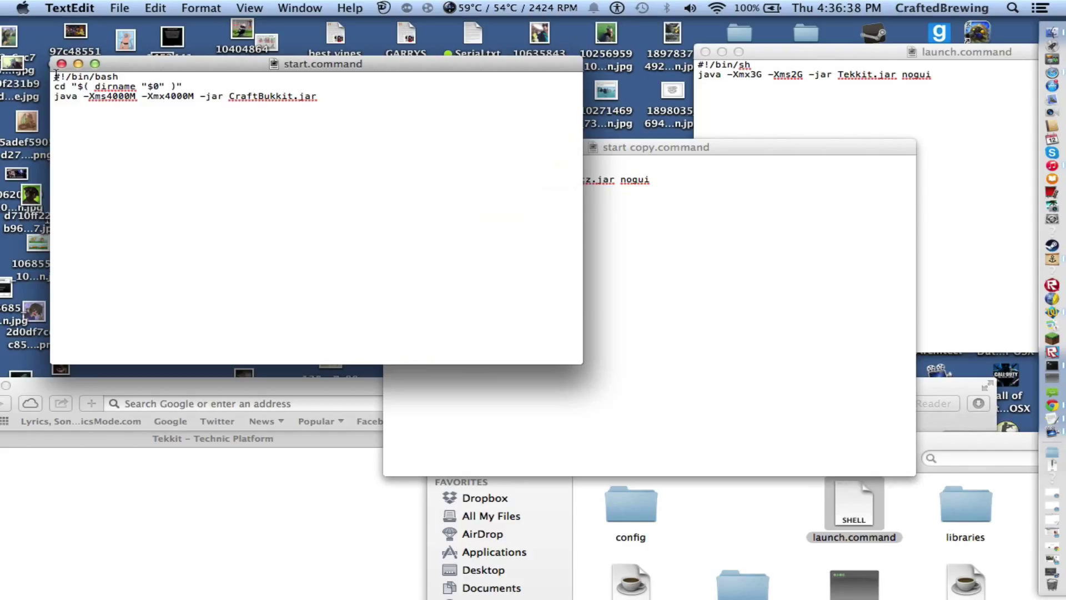
{"action": "left_click_drag", "start_coordinate": [55, 77], "coordinate": [162, 116]}
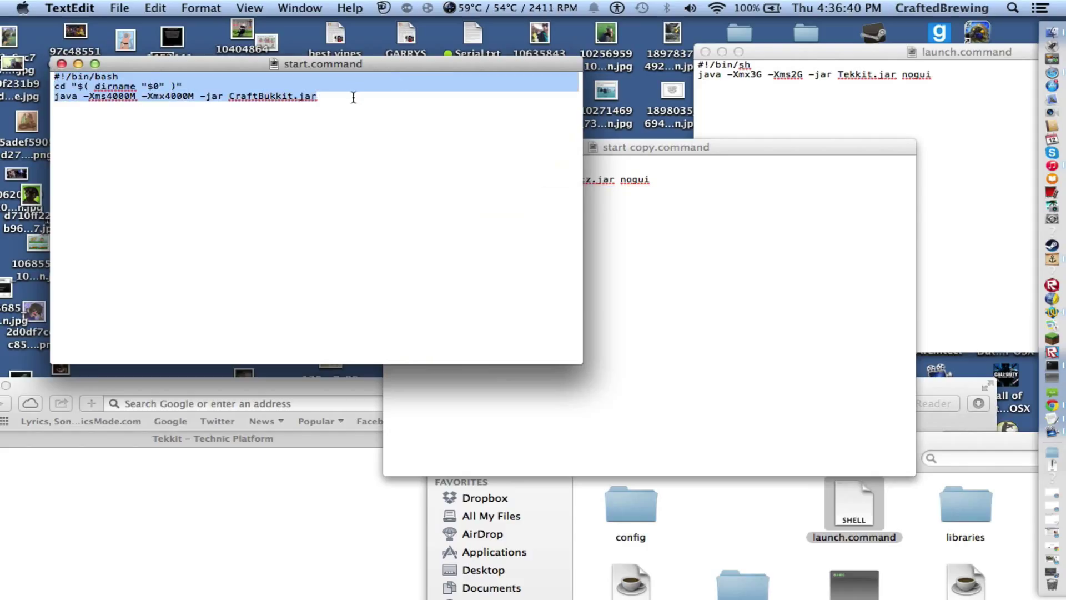
{"action": "left_click", "coordinate": [229, 93]}
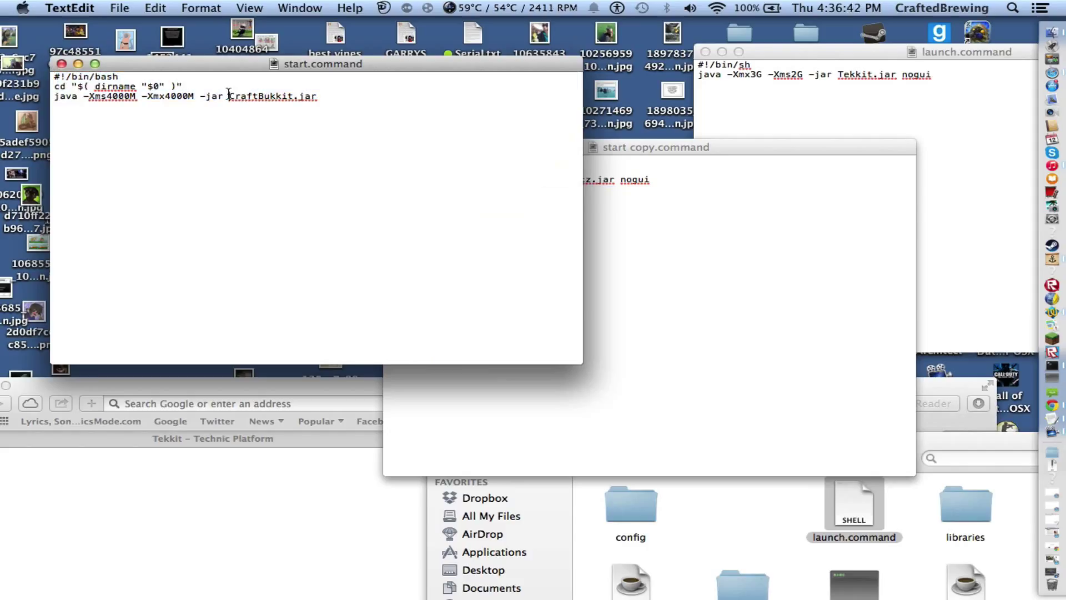
{"action": "left_click", "coordinate": [668, 151]}
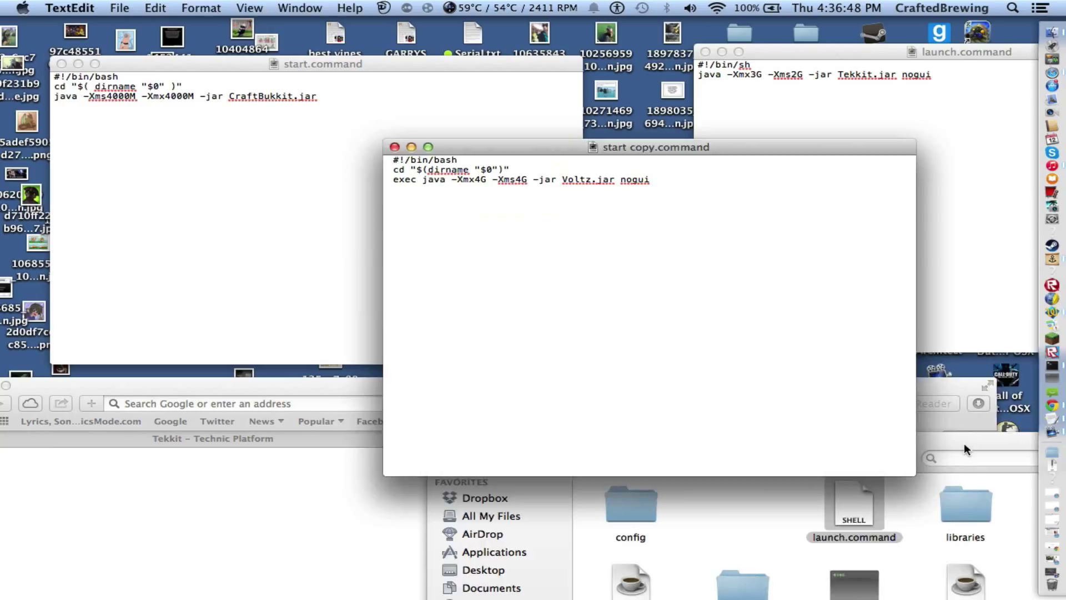
Bring up launch.command from Tekkit_Server_v1.2.9e-2 in TextEdit and arrange the three script windows so their text can be compared.
{"action": "left_click_drag", "start_coordinate": [964, 442], "coordinate": [957, 197]}
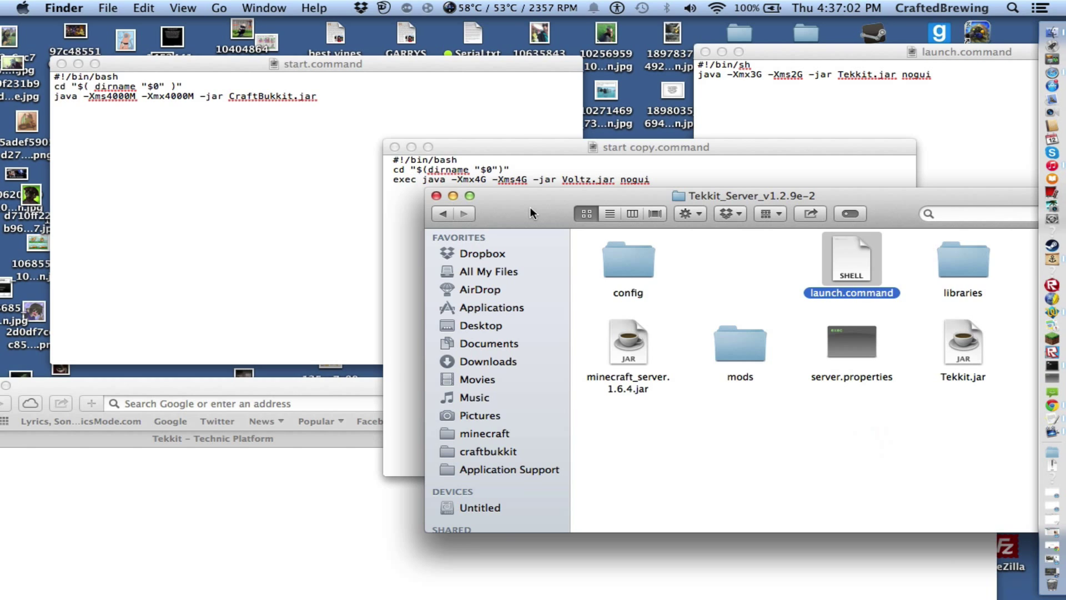
{"action": "left_click_drag", "start_coordinate": [530, 207], "coordinate": [410, 224]}
{"action": "right_click", "coordinate": [776, 289]}
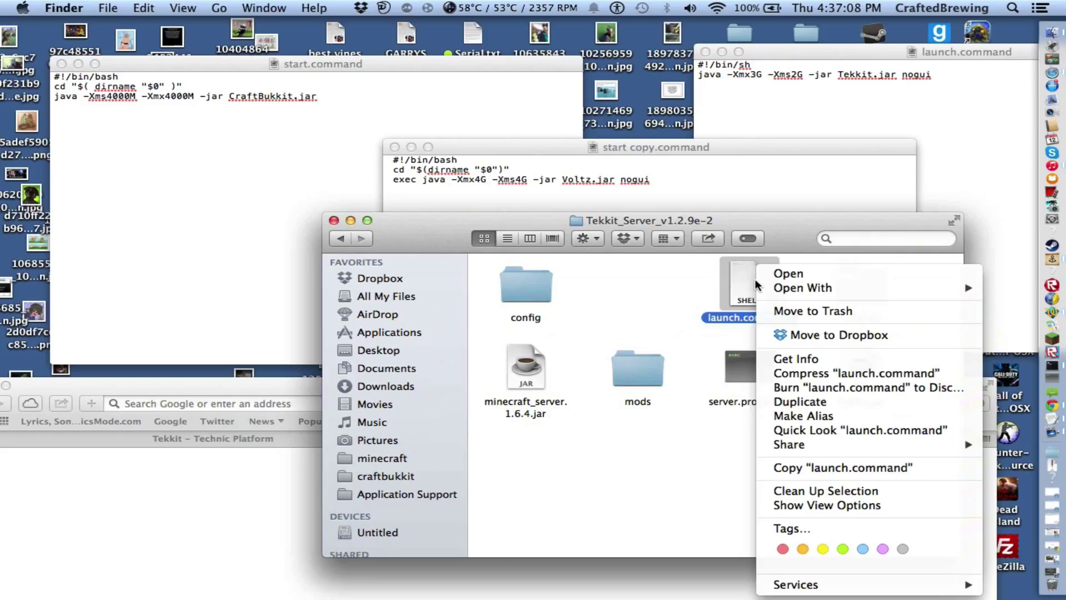
{"action": "mouse_move", "coordinate": [800, 287]}
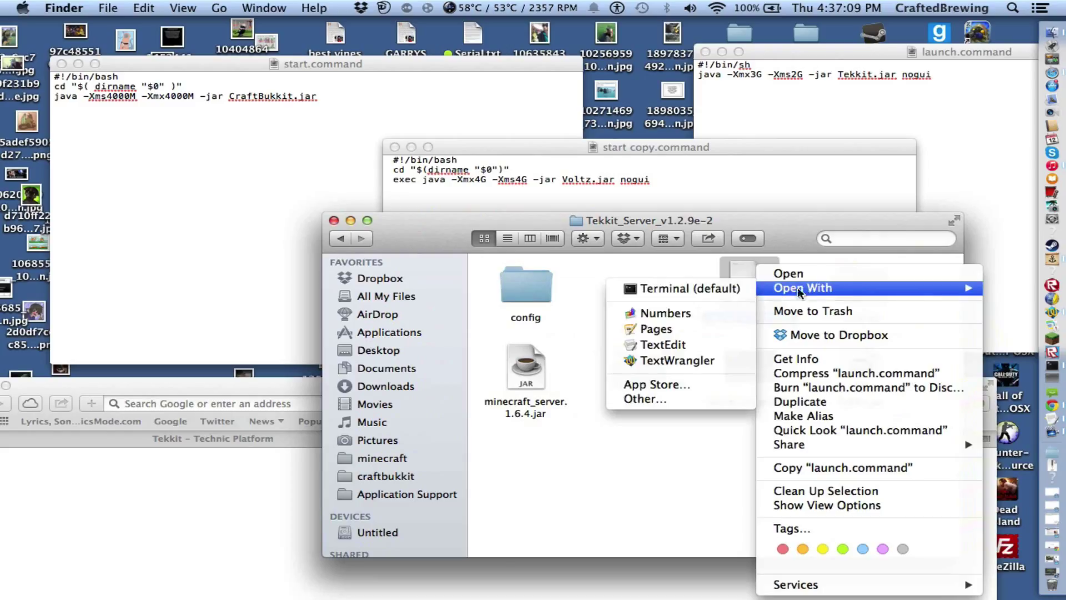
{"action": "left_click", "coordinate": [695, 345]}
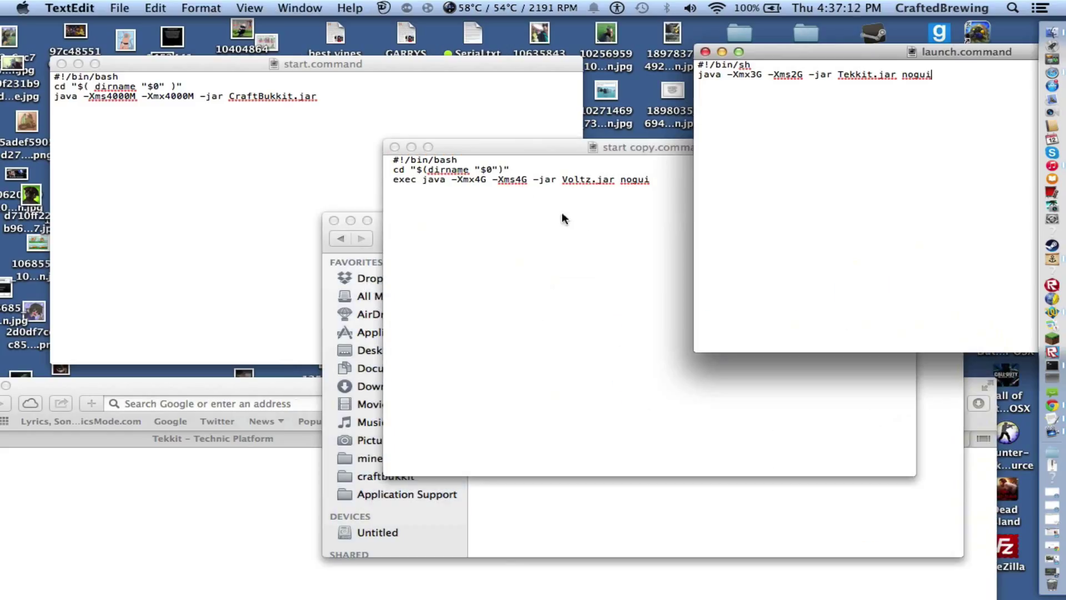
{"action": "left_click_drag", "start_coordinate": [781, 51], "coordinate": [168, 310]}
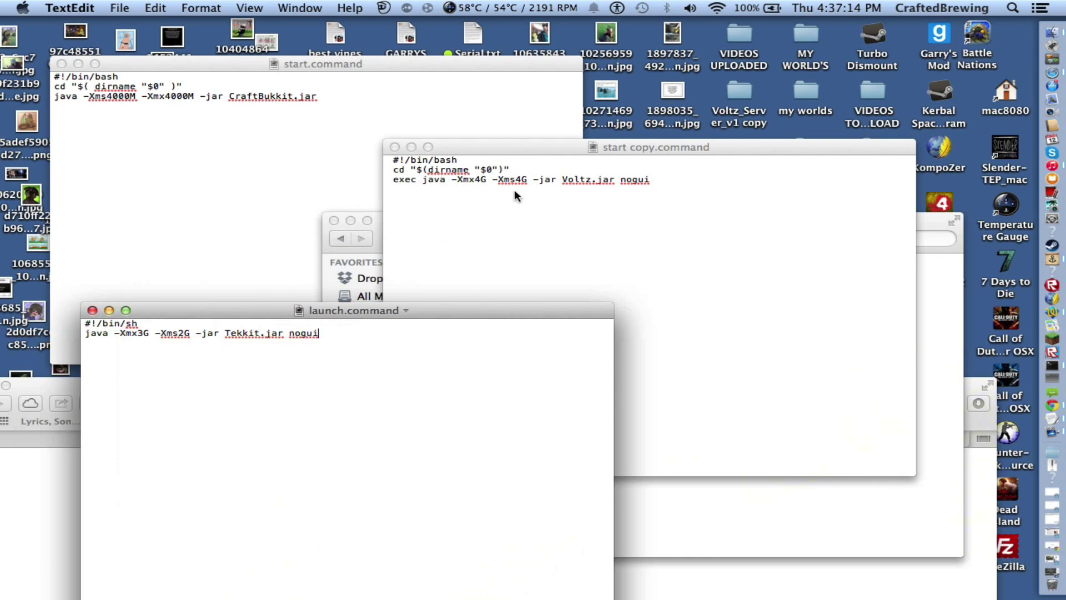
{"action": "left_click_drag", "start_coordinate": [517, 148], "coordinate": [651, 60]}
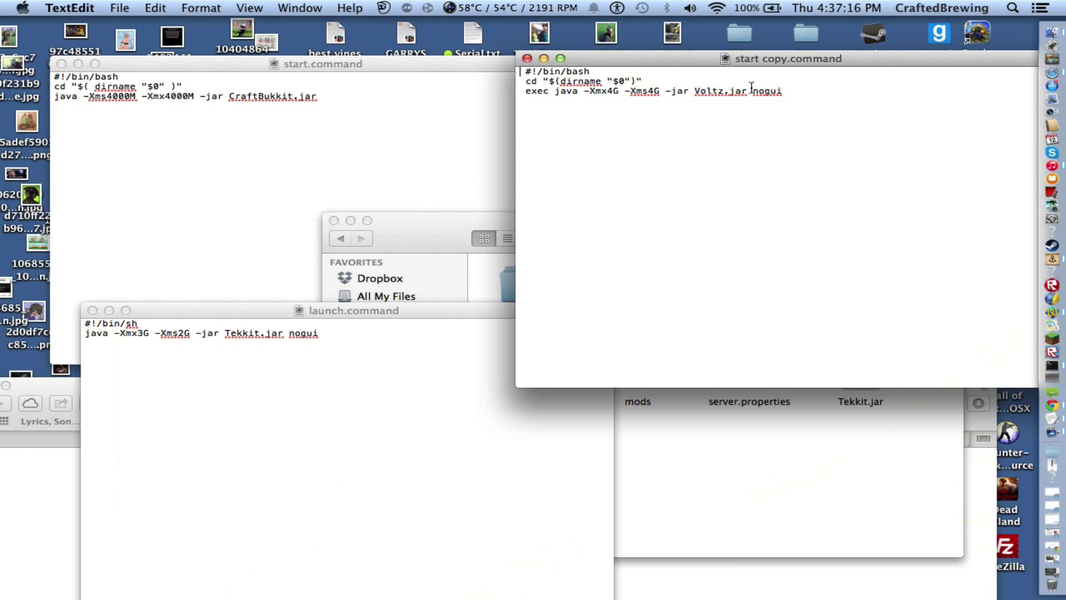
Copy the whole script from start copy.command and paste it into launch.command, a few blank lines below the existing text.
{"action": "left_click_drag", "start_coordinate": [789, 91], "coordinate": [472, 71]}
{"action": "key", "text": "super+c"}
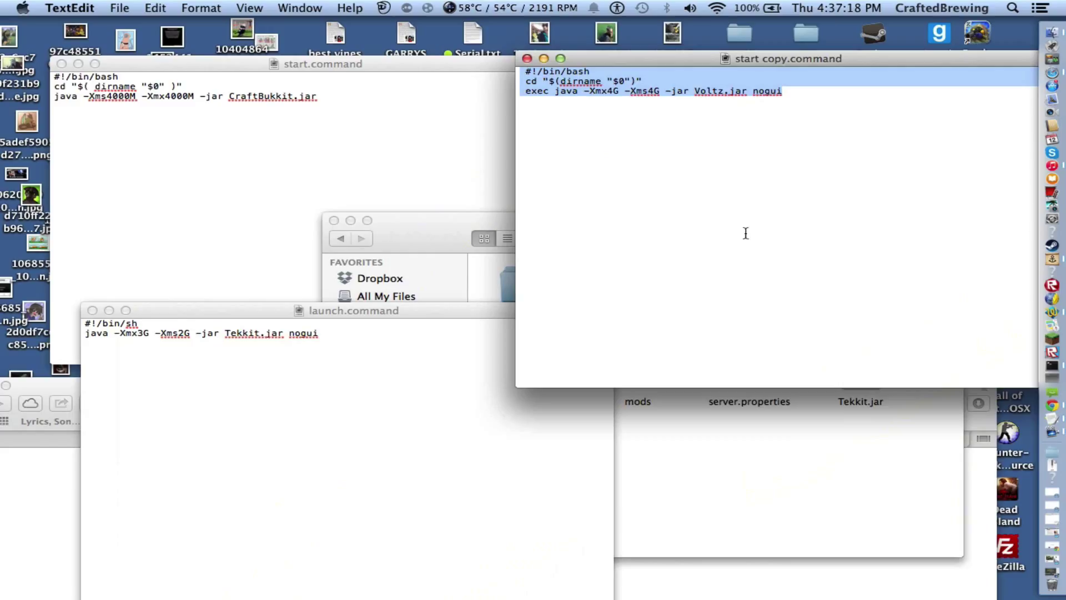
{"action": "left_click", "coordinate": [494, 371]}
{"action": "key", "text": "Return"}
{"action": "key", "text": "Return"}
{"action": "key", "text": "Return"}
{"action": "key", "text": "Return"}
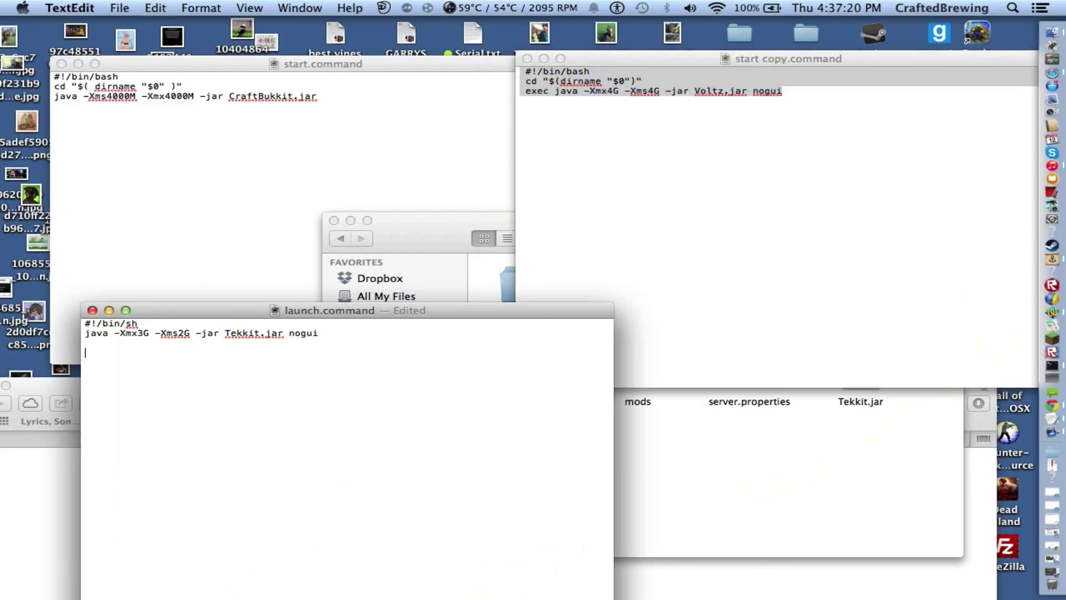
{"action": "left_click_drag", "start_coordinate": [420, 310], "coordinate": [470, 196]}
{"action": "key", "text": "super+v"}
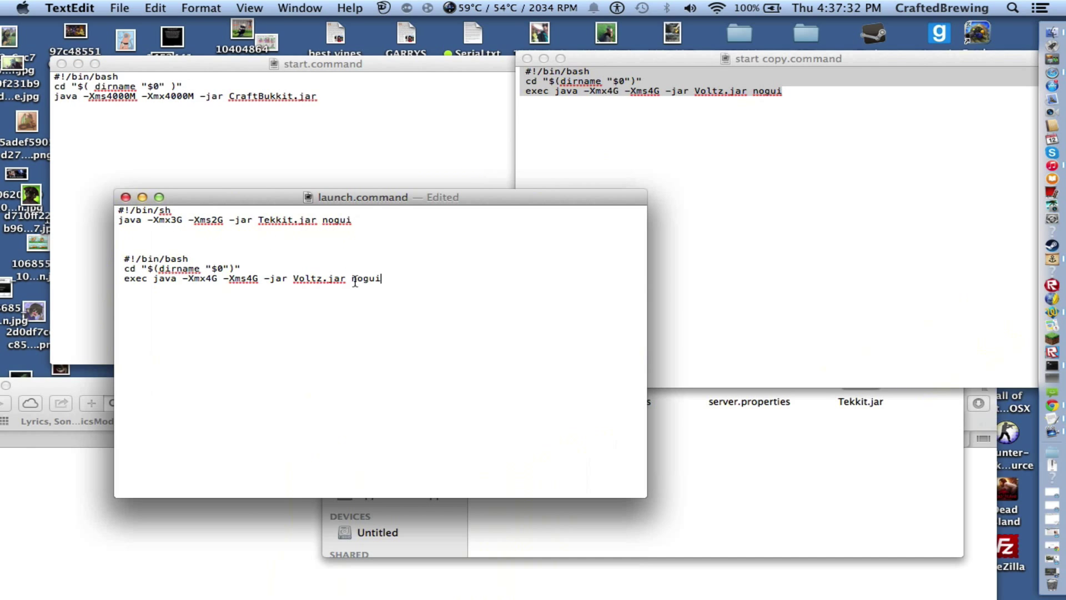
Change the jar name in the pasted exec java line of launch.command from Voltz to Tekkit.
{"action": "key", "text": "BackSpace"}
{"action": "key", "text": "BackSpace"}
{"action": "key", "text": "BackSpace"}
{"action": "key", "text": "BackSpace"}
{"action": "key", "text": "BackSpace"}
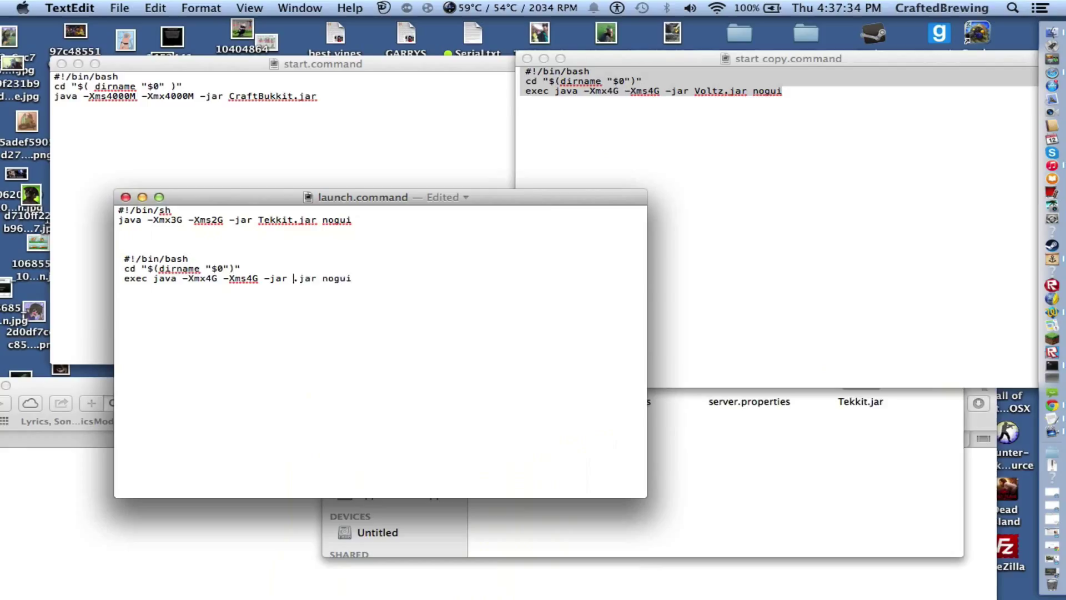
{"action": "type", "text": "Tekkit"}
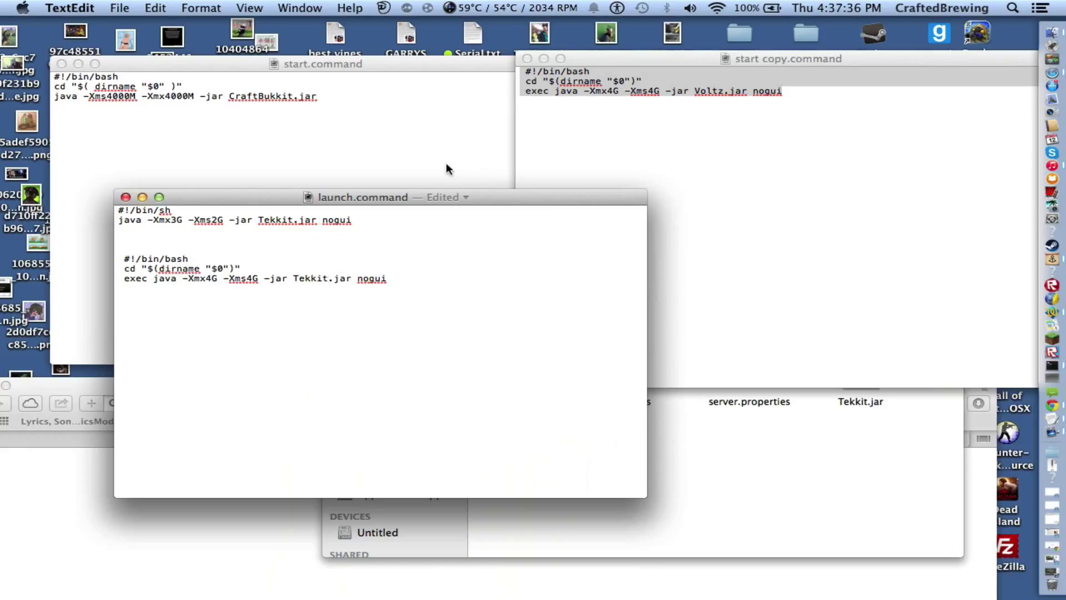
Delete the original #!/bin/sh and java lines plus the blank lines above #!/bin/bash in launch.command.
{"action": "left_click_drag", "start_coordinate": [363, 221], "coordinate": [34, 214]}
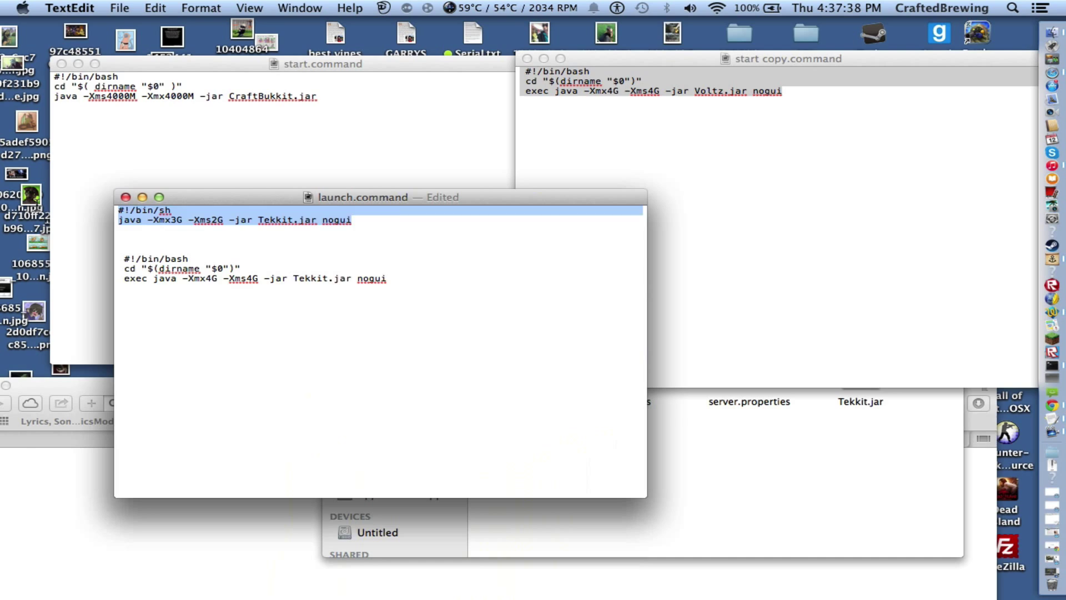
{"action": "key", "text": "BackSpace"}
{"action": "left_click", "coordinate": [124, 249]}
{"action": "key", "text": "BackSpace"}
{"action": "key", "text": "BackSpace"}
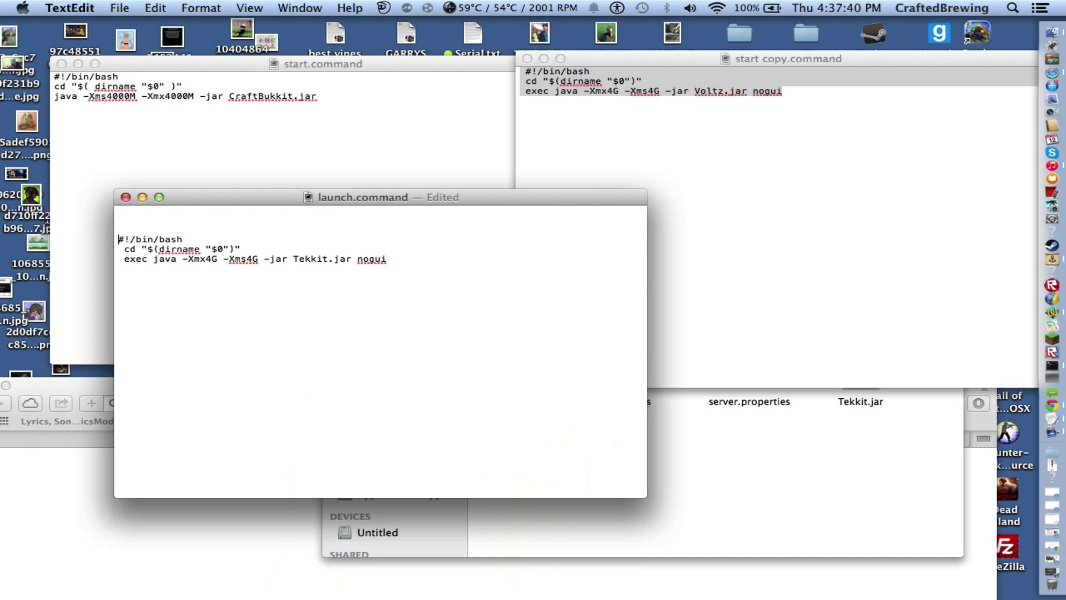
{"action": "key", "text": "BackSpace"}
{"action": "key", "text": "BackSpace"}
{"action": "key", "text": "BackSpace"}
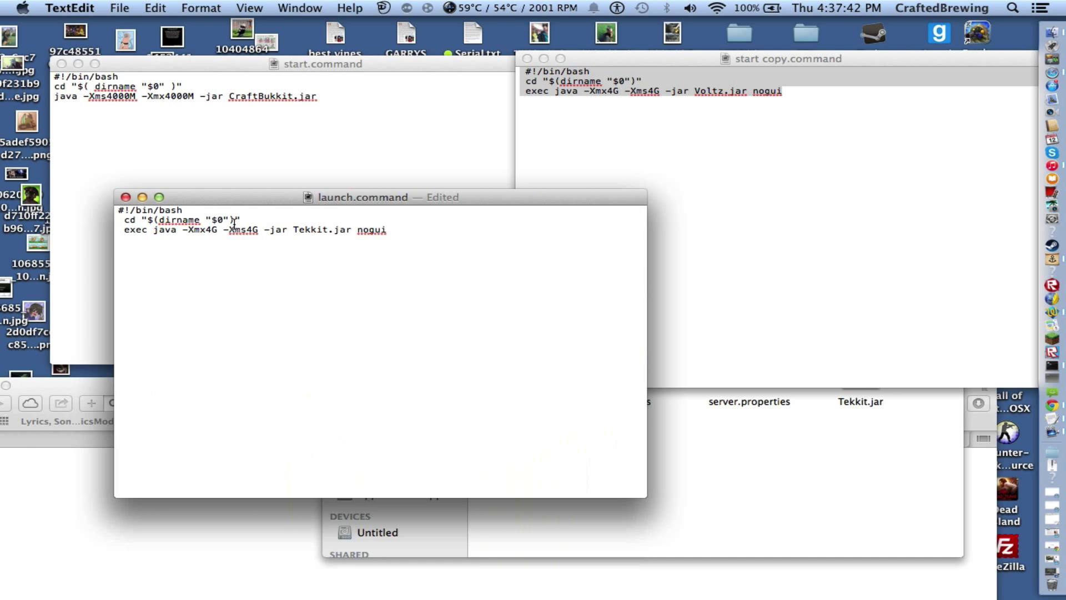
Remove the leading spaces so all three lines of the launch.command script start at the margin.
{"action": "key", "text": "Down"}
{"action": "key", "text": "BackSpace"}
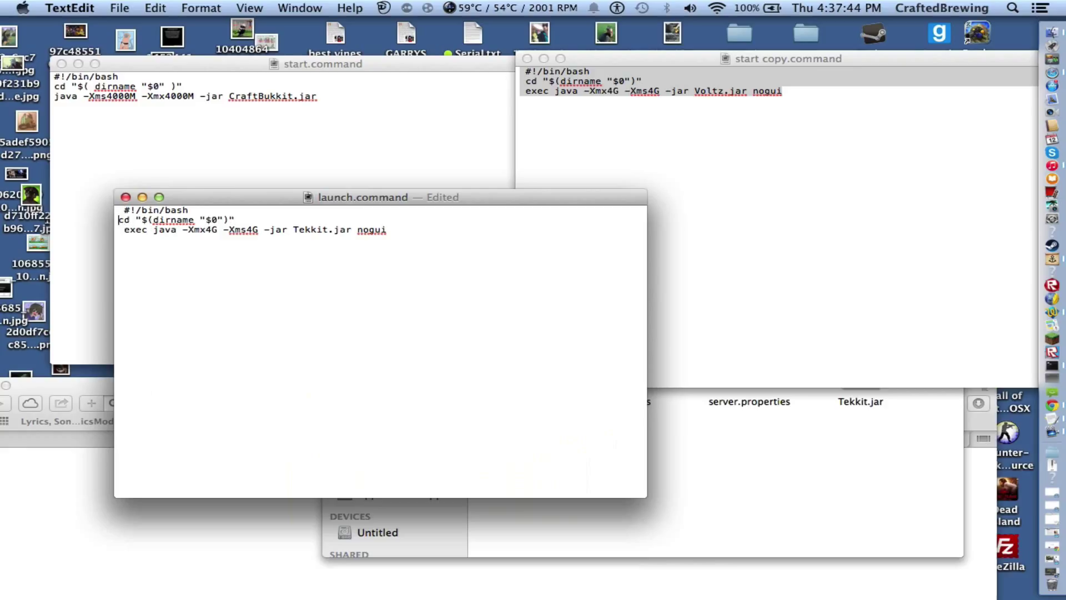
{"action": "key", "text": "BackSpace"}
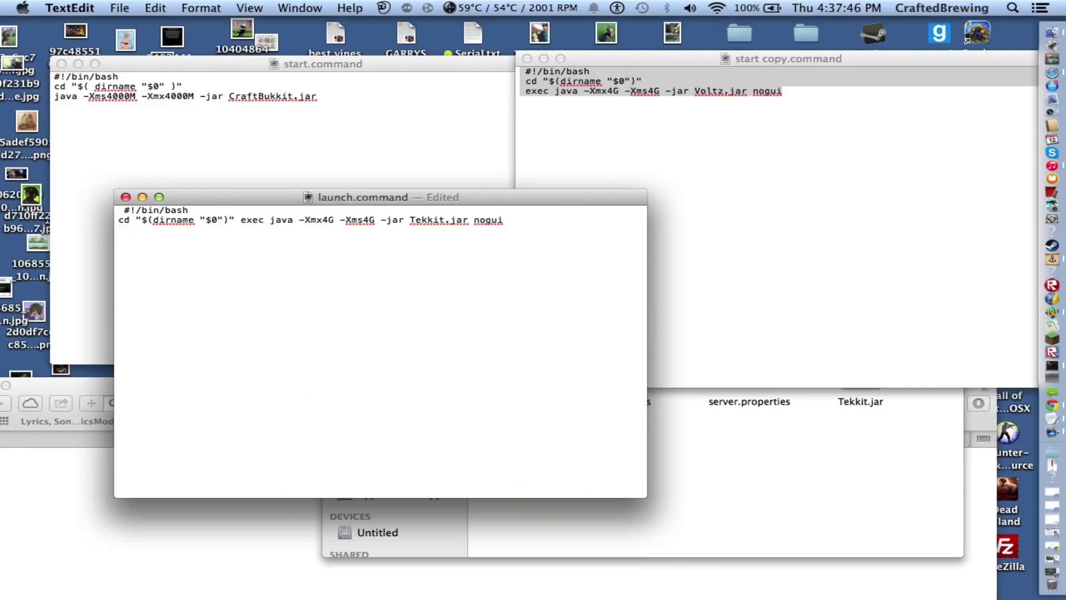
{"action": "key", "text": "Return"}
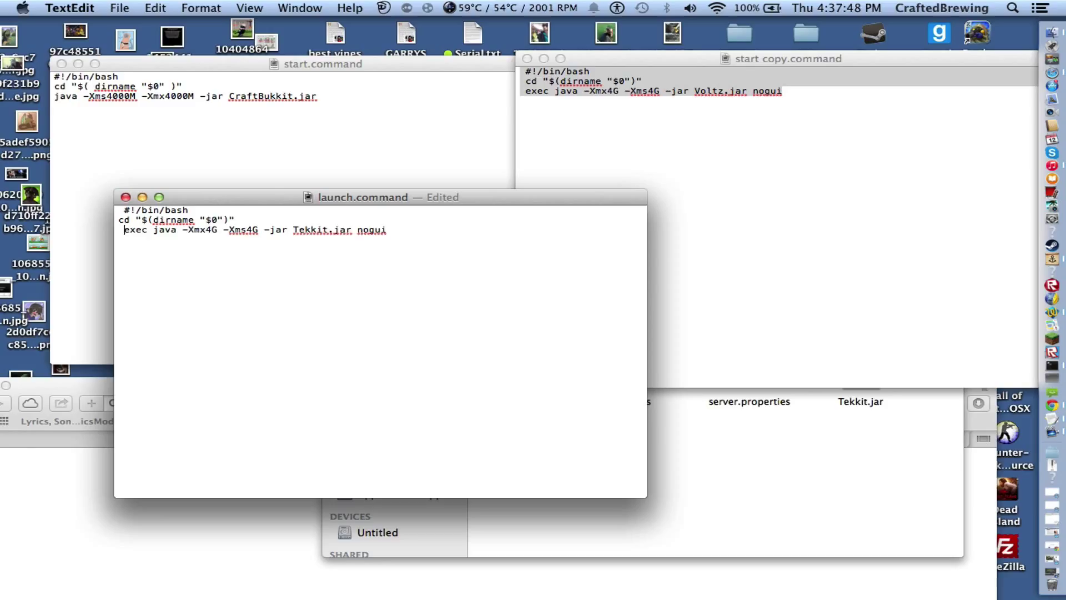
{"action": "key", "text": "Delete"}
{"action": "key", "text": "Delete"}
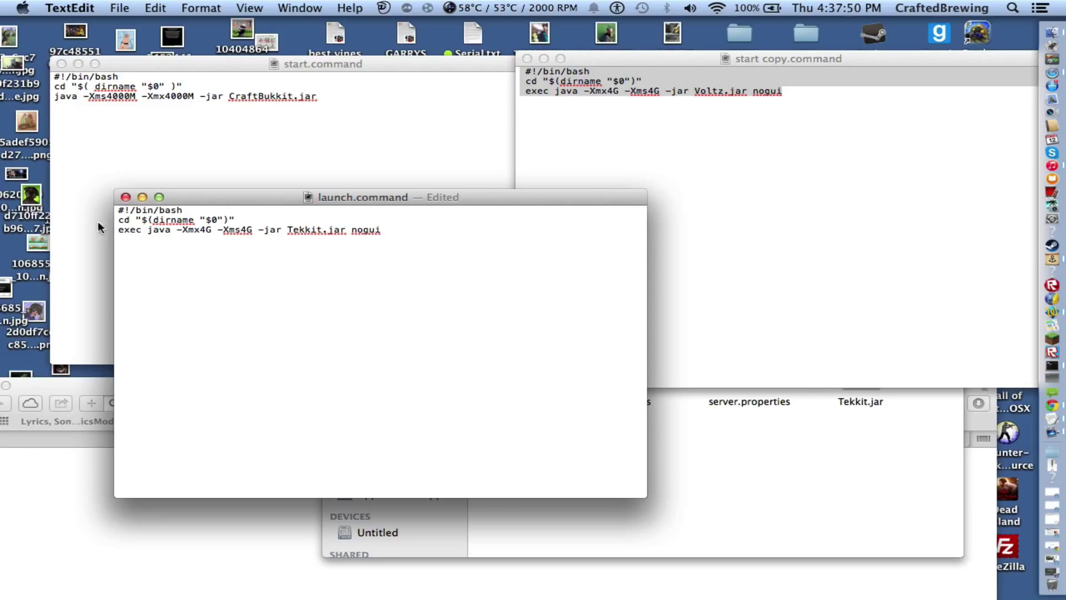
Close launch.command and reopen it from the Tekkit_Server_v1.2.9e-2 folder in TextEdit to check the edited script.
{"action": "left_click", "coordinate": [125, 196]}
{"action": "left_click", "coordinate": [526, 378]}
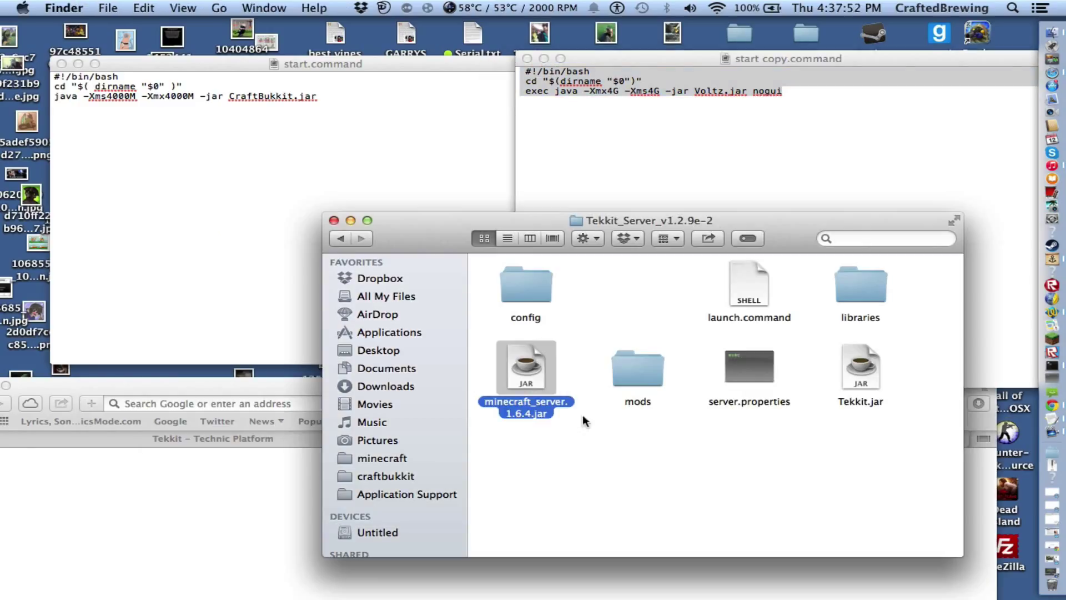
{"action": "right_click", "coordinate": [752, 267]}
{"action": "mouse_move", "coordinate": [780, 282]}
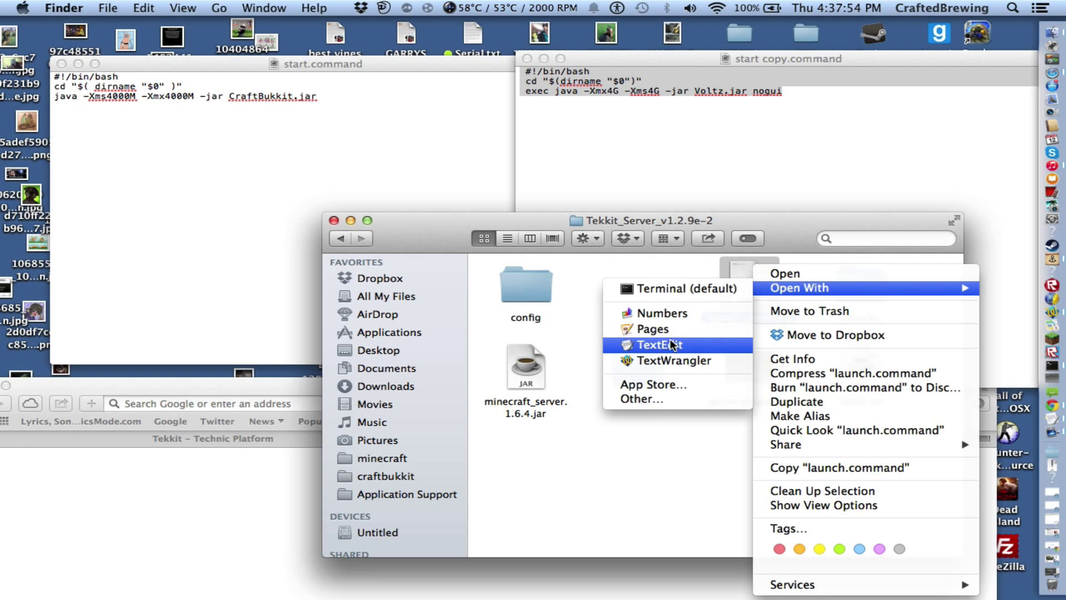
{"action": "left_click", "coordinate": [664, 348]}
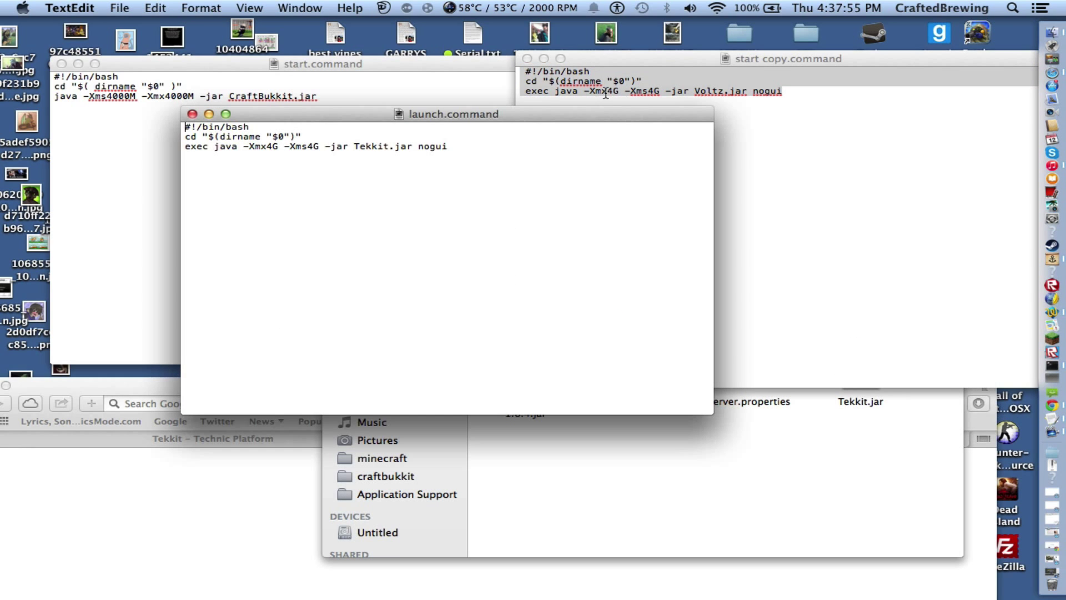
Close start copy.command, compare start.command with launch.command side by side, and close start.command.
{"action": "left_click", "coordinate": [527, 58]}
{"action": "left_click_drag", "start_coordinate": [441, 65], "coordinate": [837, 114]}
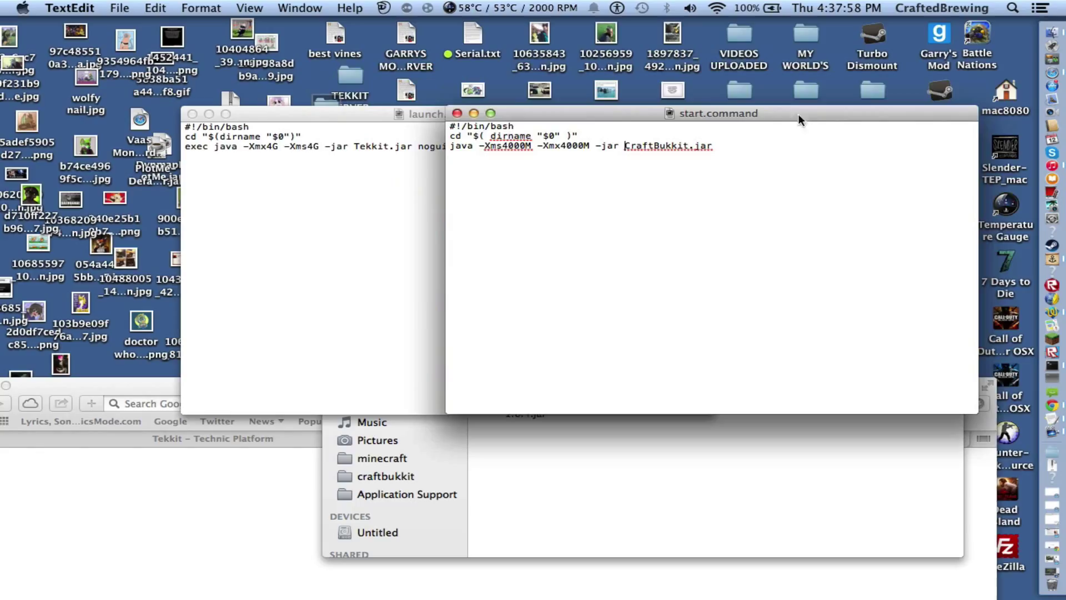
{"action": "left_click", "coordinate": [365, 207]}
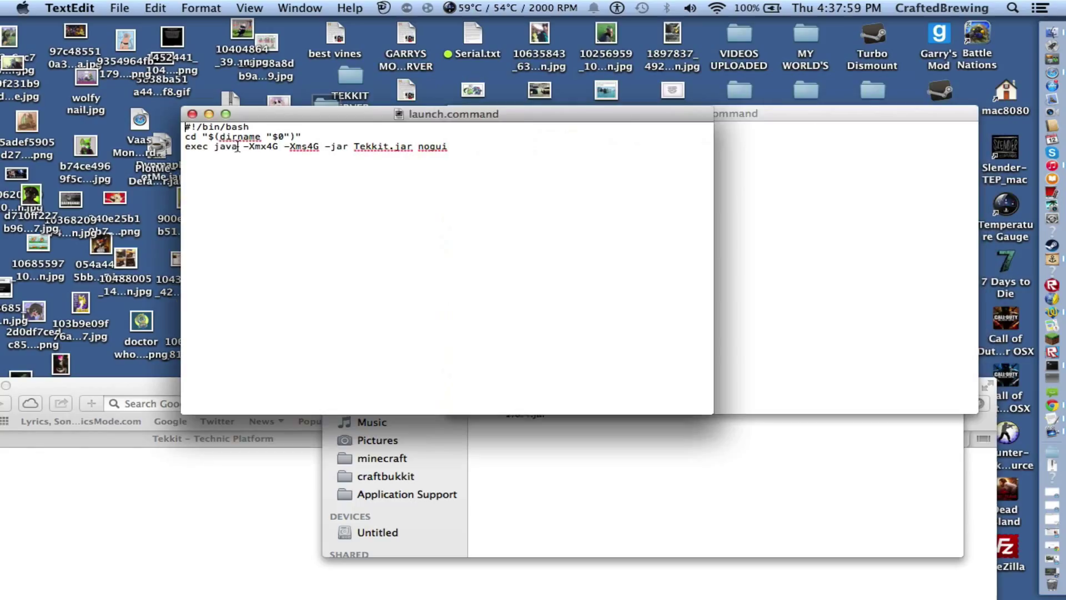
{"action": "left_click", "coordinate": [846, 191]}
{"action": "left_click", "coordinate": [457, 113]}
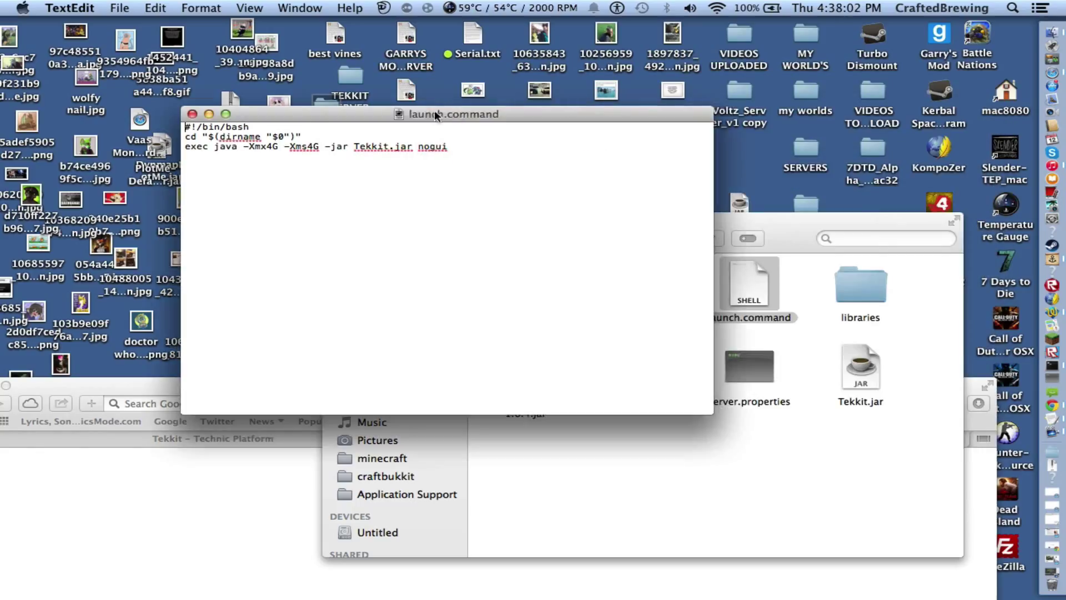
Close the launch.command text window and run launch.command from the Tekkit_Server_v1.2.9e-2 folder.
{"action": "left_click_drag", "start_coordinate": [431, 113], "coordinate": [566, 25]}
{"action": "left_click", "coordinate": [671, 414]}
{"action": "left_click", "coordinate": [482, 142]}
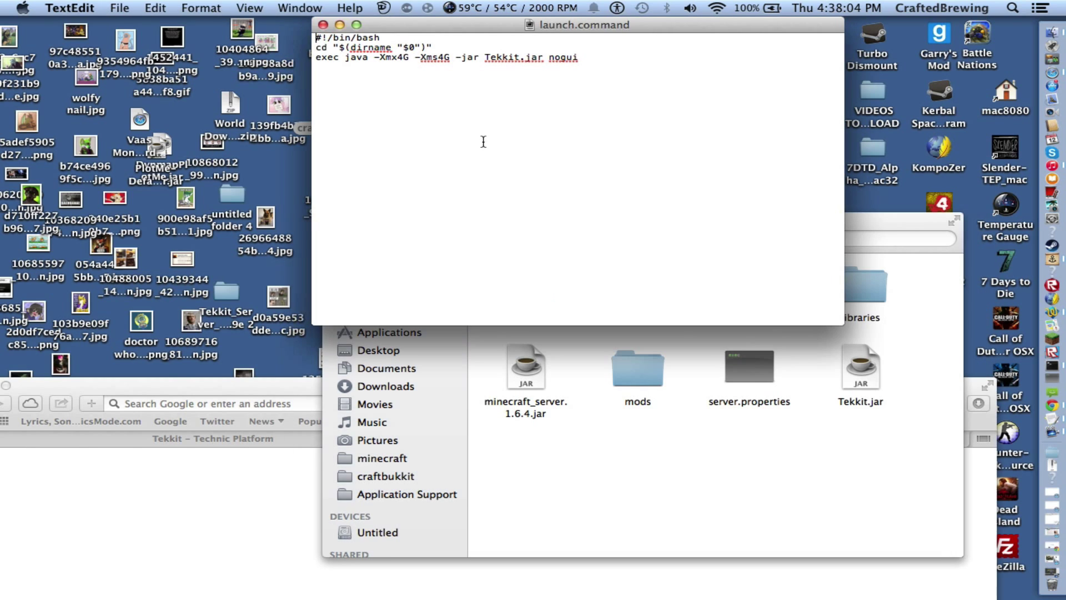
{"action": "left_click", "coordinate": [322, 25]}
{"action": "left_click_drag", "start_coordinate": [443, 222], "coordinate": [247, 143]}
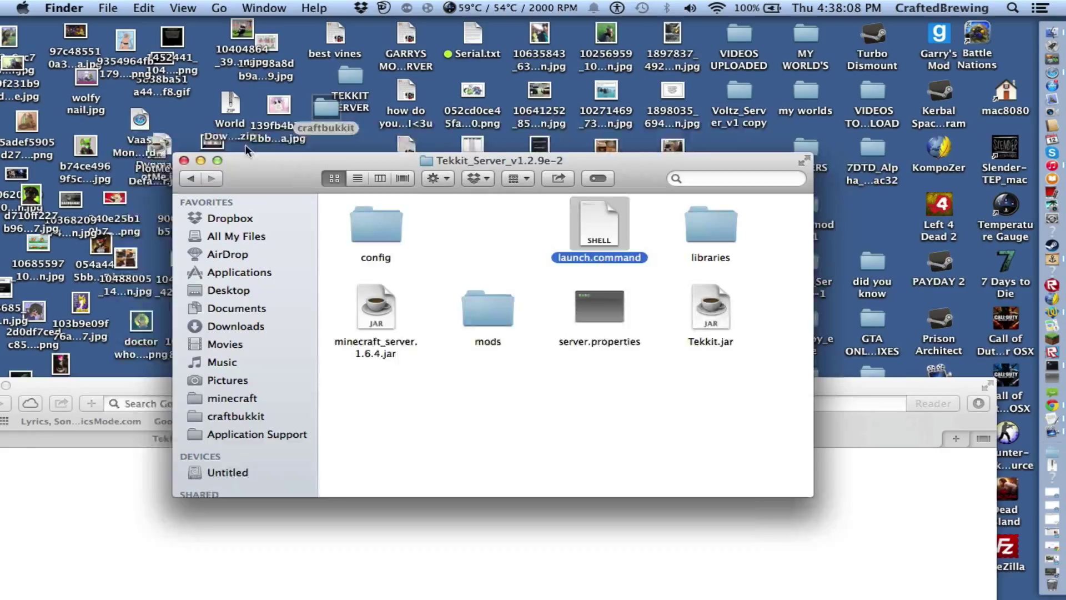
{"action": "left_click", "coordinate": [606, 248]}
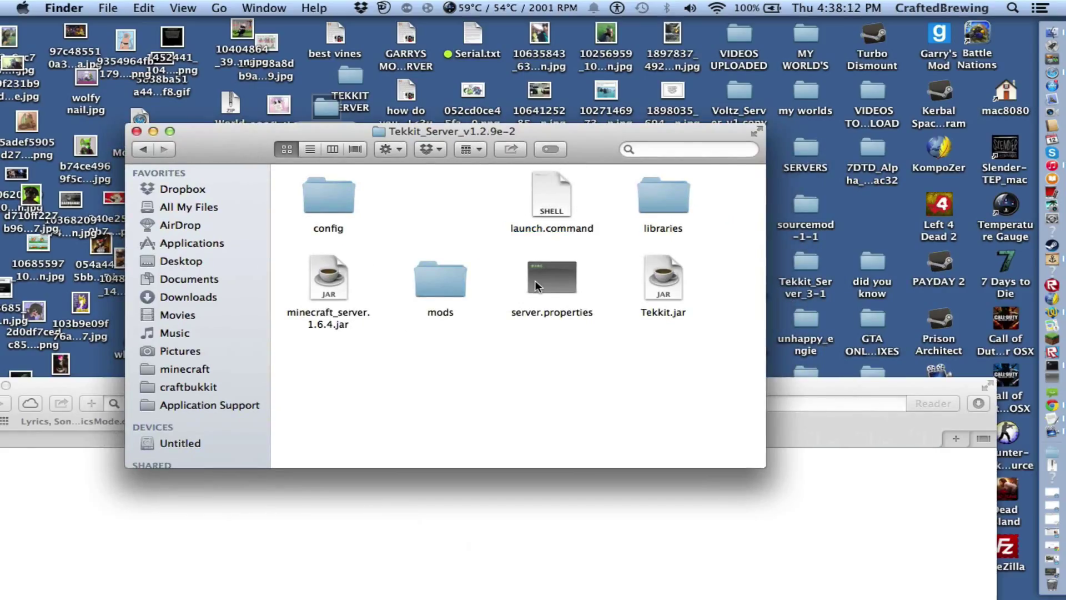
{"action": "double_click", "coordinate": [552, 195]}
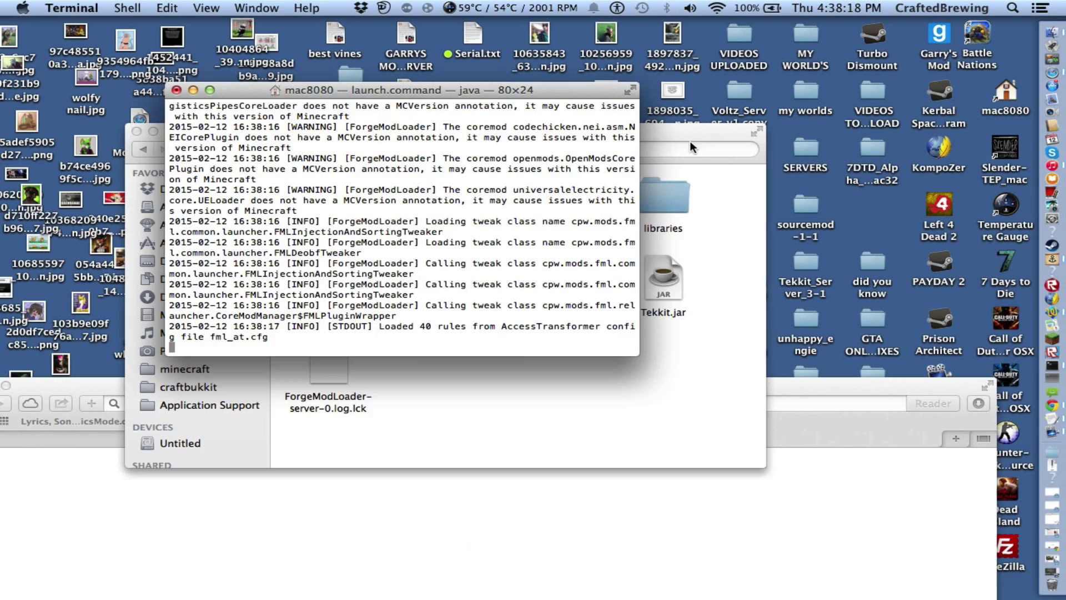
Arrange the Terminal window and the Tekkit_Server_v1.2.9e-2 folder window so both can be watched during server startup.
{"action": "left_click_drag", "start_coordinate": [690, 147], "coordinate": [999, 232]}
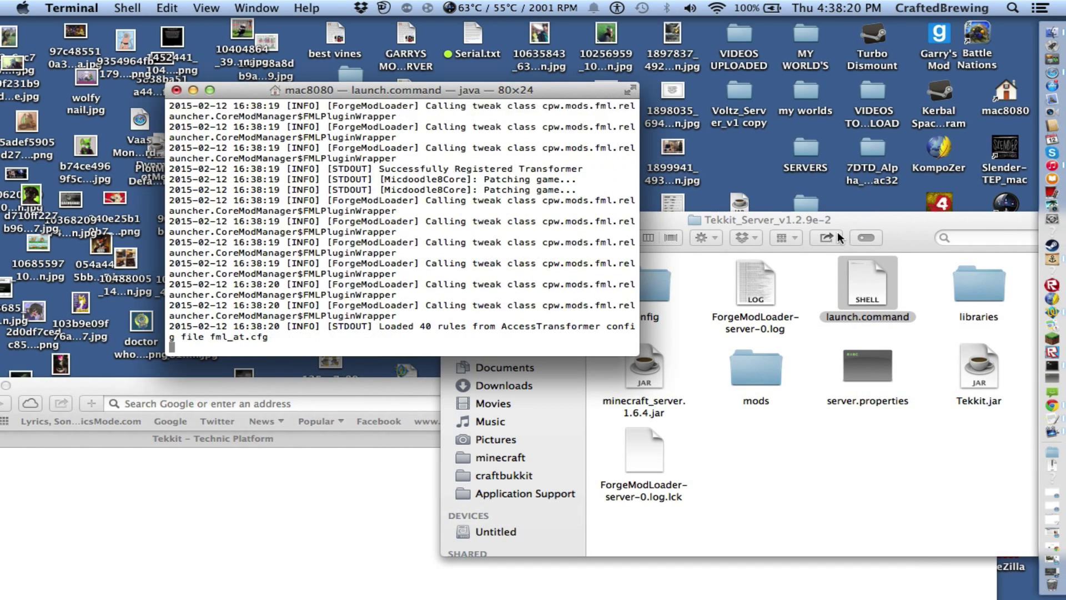
{"action": "left_click", "coordinate": [813, 254]}
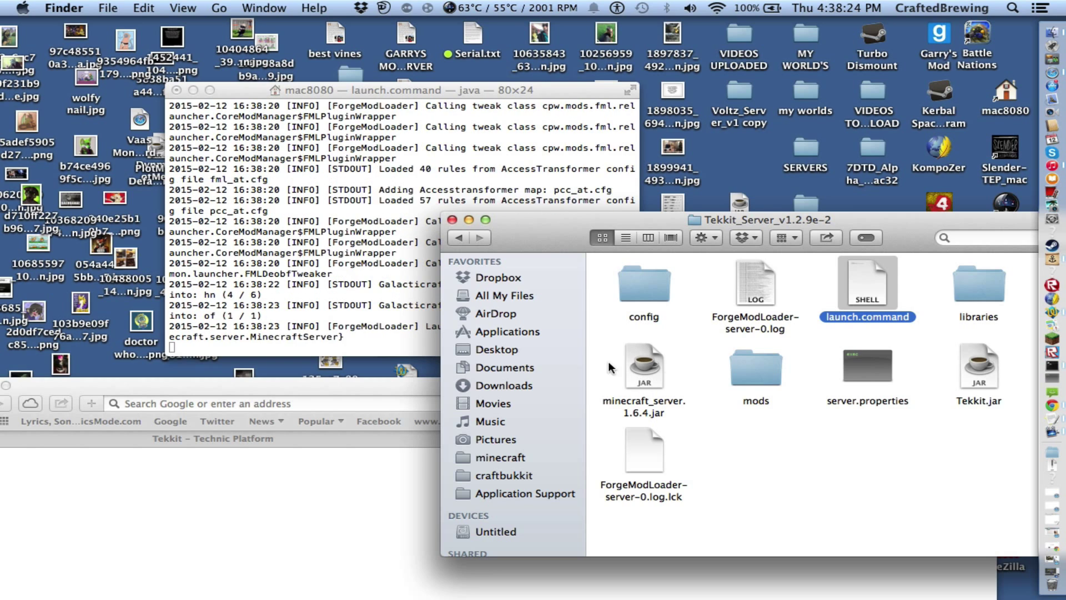
{"action": "left_click", "coordinate": [373, 313]}
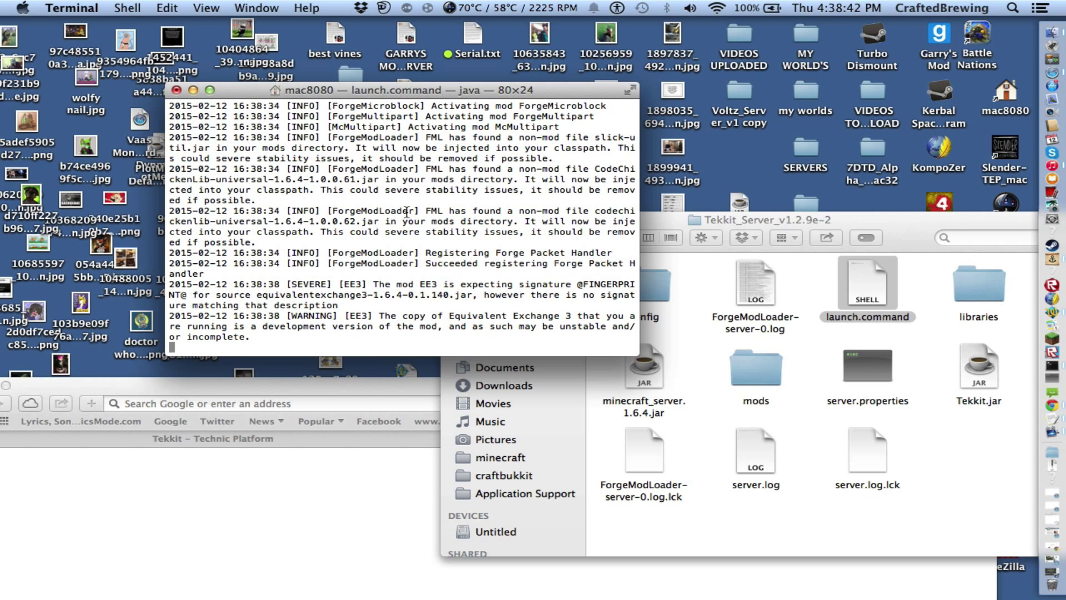
{"action": "left_click_drag", "start_coordinate": [424, 88], "coordinate": [416, 73]}
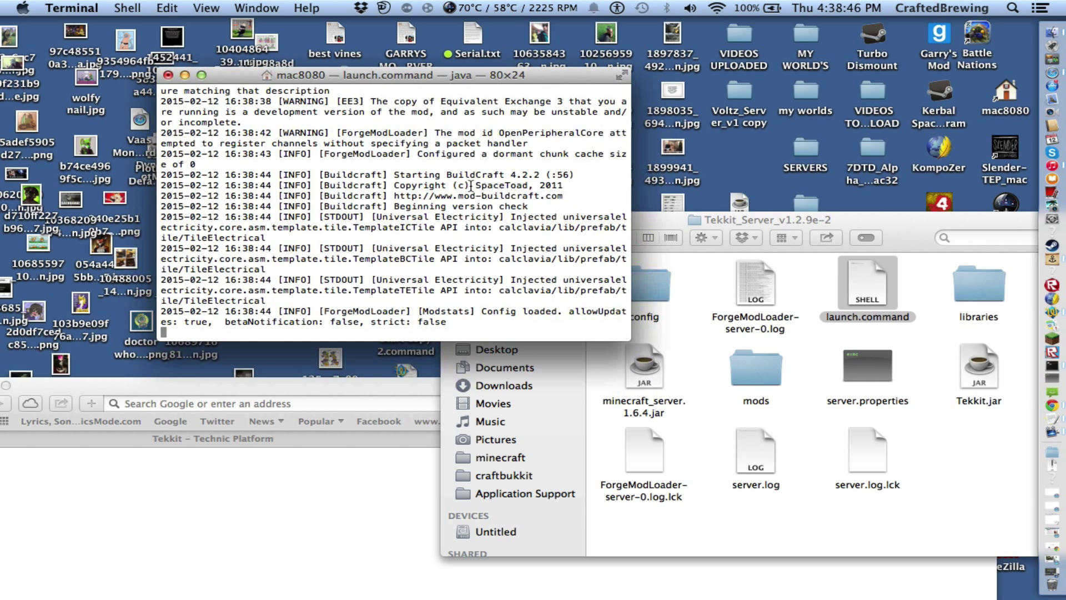
{"action": "left_click_drag", "start_coordinate": [645, 214], "coordinate": [600, 113]}
{"action": "key", "text": "cmd+Tab"}
{"action": "left_click", "coordinate": [778, 121]}
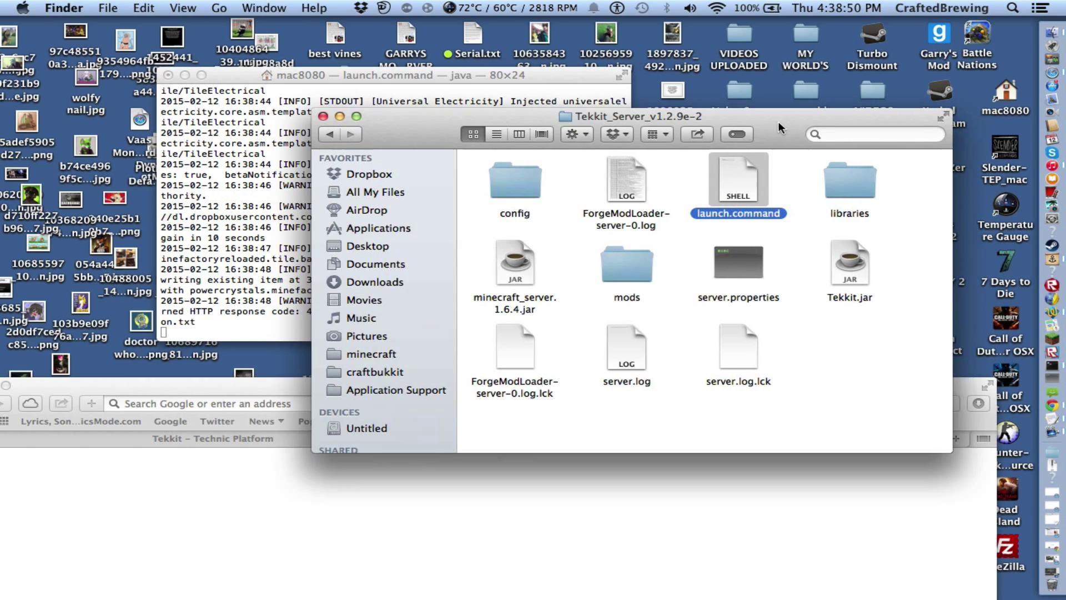
{"action": "left_click_drag", "start_coordinate": [778, 121], "coordinate": [857, 65]}
{"action": "key", "text": "super+Tab"}
{"action": "left_click", "coordinate": [697, 350]}
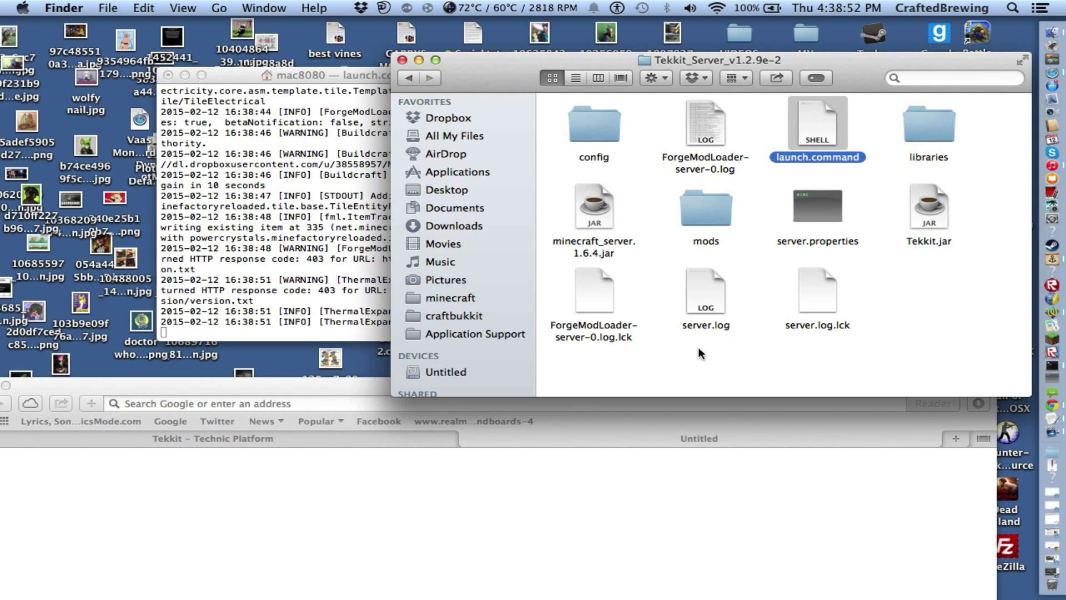
Monitor the server startup log in Terminal and the files being generated in the Tekkit_Server_v1.2.9e-2 folder.
{"action": "left_click", "coordinate": [272, 192]}
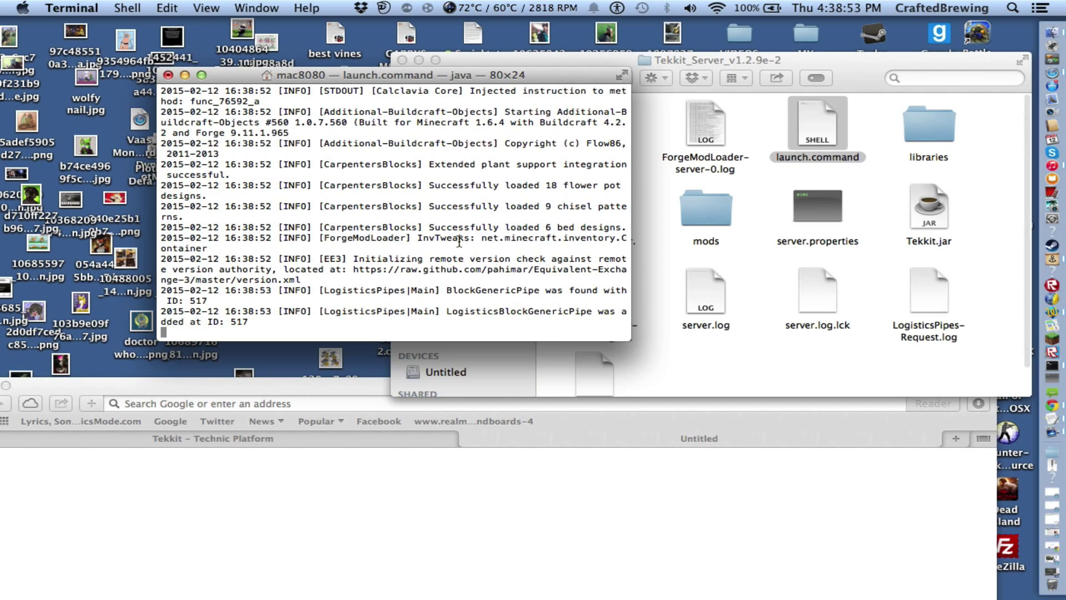
{"action": "left_click", "coordinate": [742, 354]}
{"action": "scroll", "coordinate": [708, 209], "scroll_direction": "down", "scroll_amount": 2}
{"action": "left_click", "coordinate": [312, 249]}
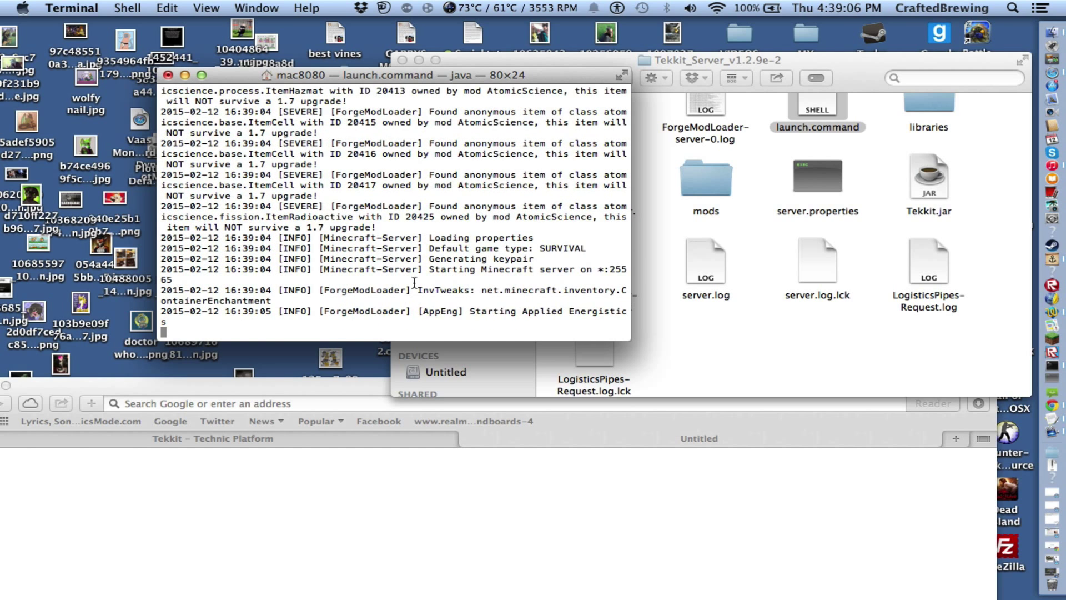
{"action": "left_click", "coordinate": [745, 350]}
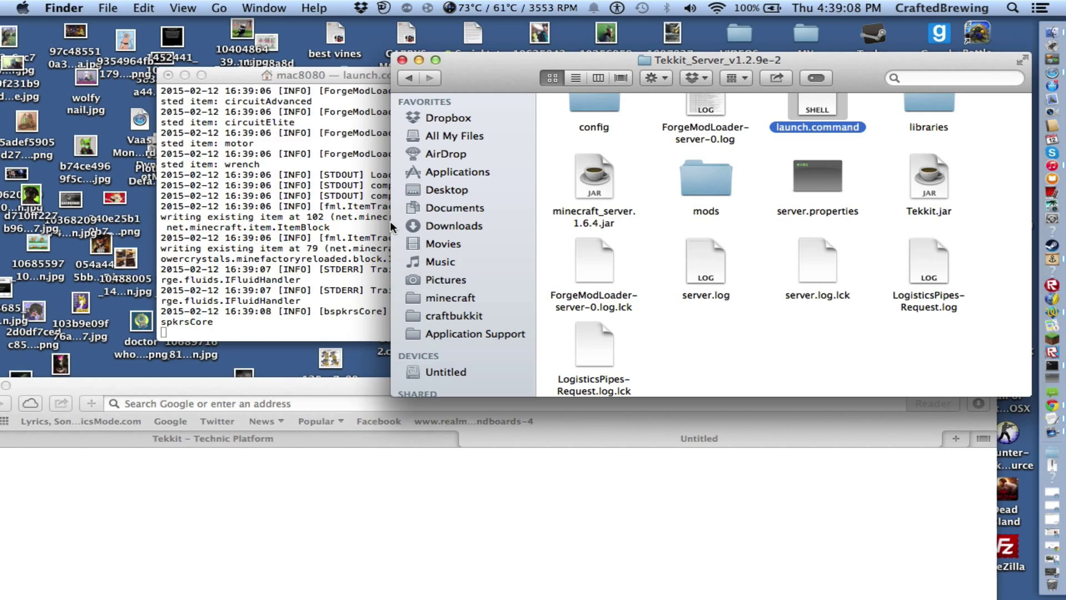
{"action": "left_click", "coordinate": [284, 227]}
{"action": "left_click", "coordinate": [649, 248]}
{"action": "left_click", "coordinate": [270, 254]}
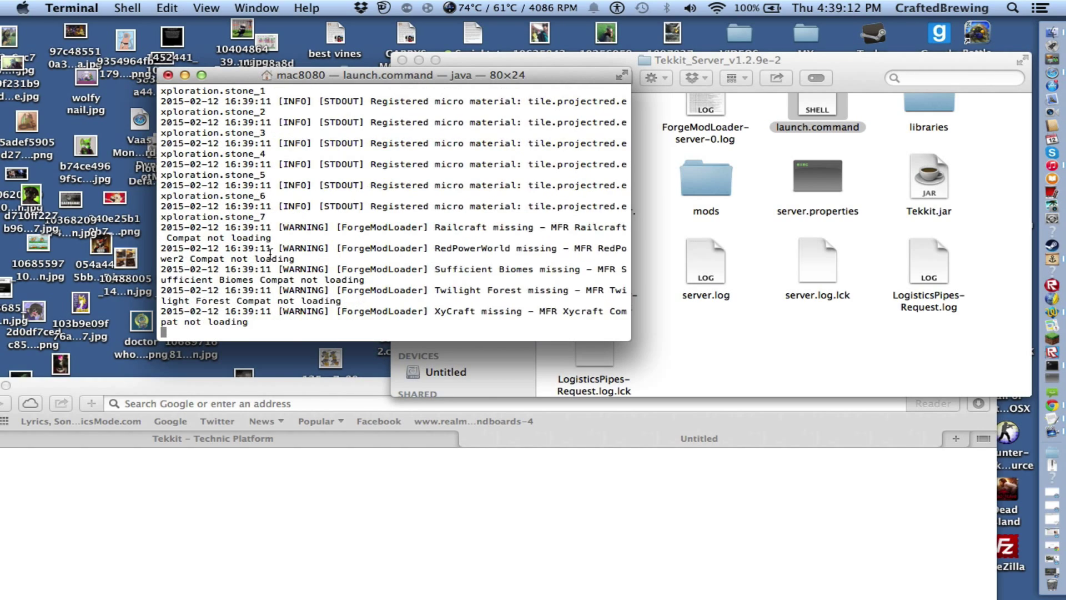
{"action": "left_click", "coordinate": [710, 338]}
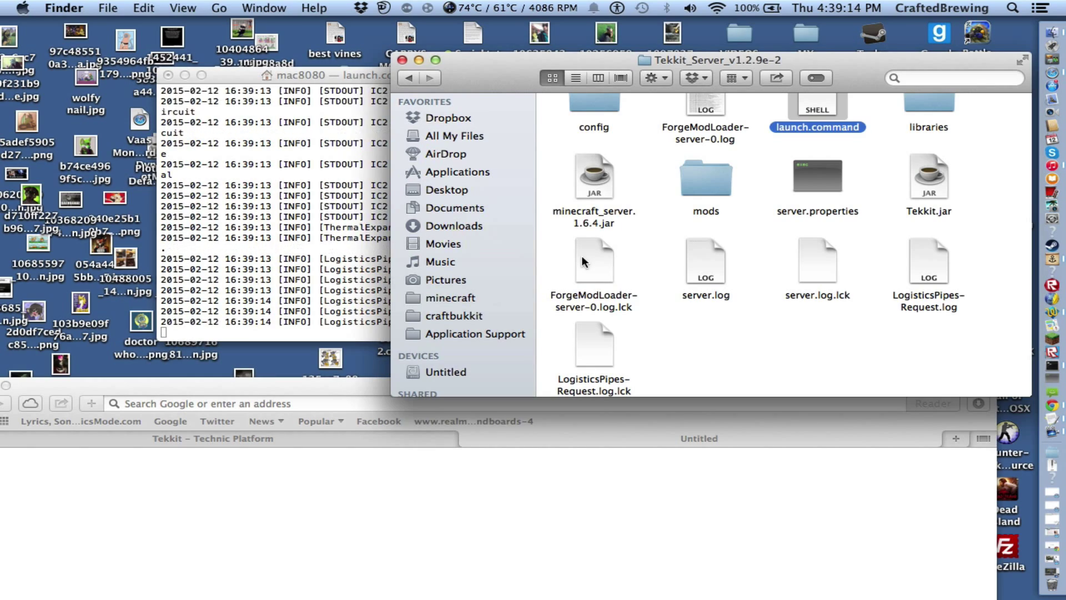
{"action": "left_click", "coordinate": [252, 292]}
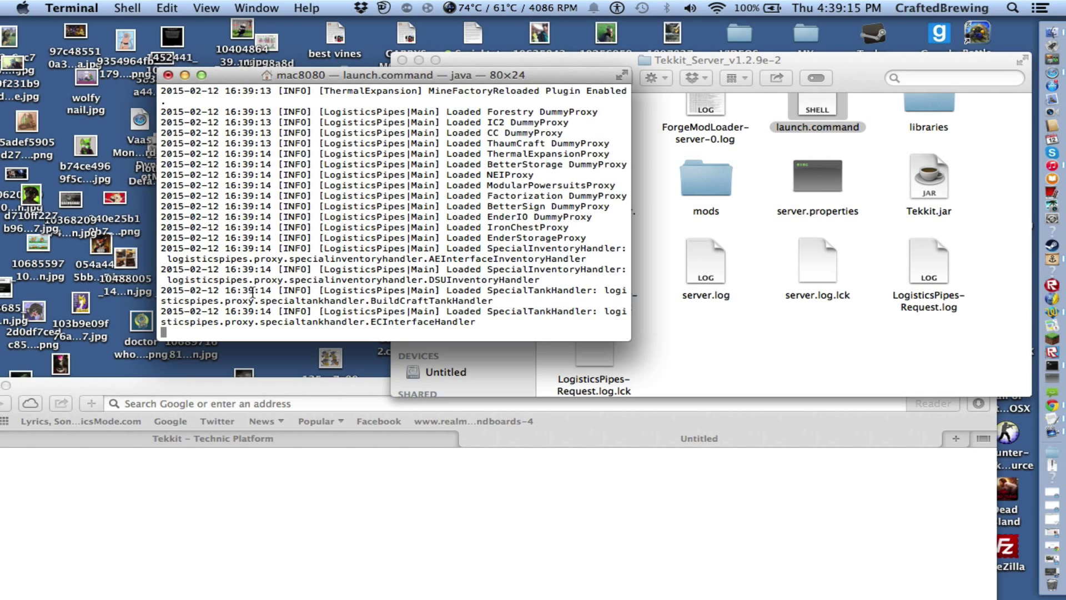
{"action": "left_click", "coordinate": [790, 261]}
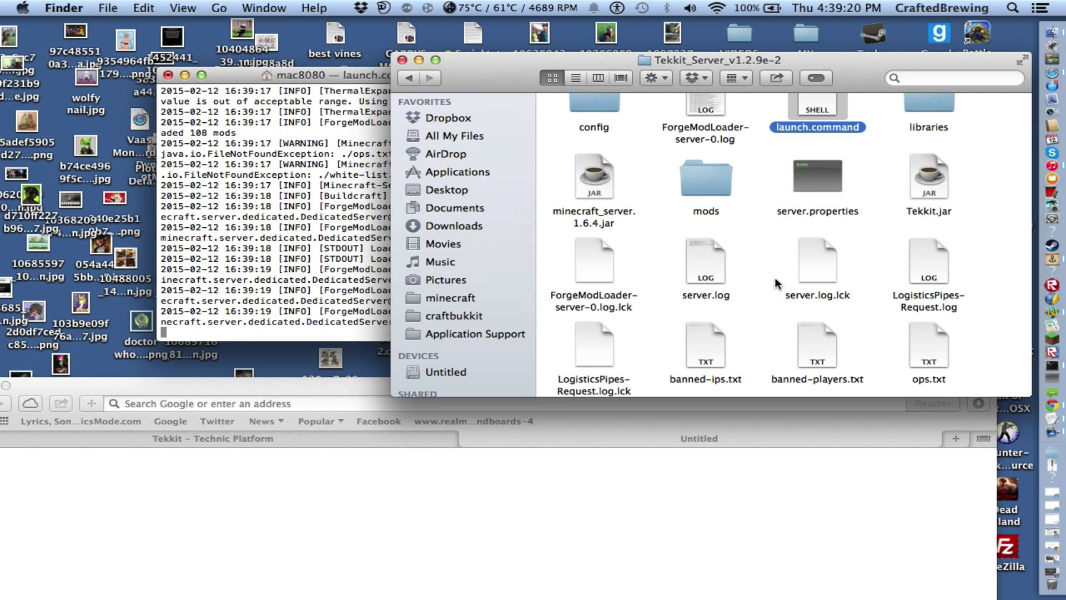
Follow the spawn area preparation in the Terminal log while checking the generated files in the Tekkit_Server_v1.2.9e-2 folder.
{"action": "scroll", "coordinate": [774, 277], "scroll_direction": "down", "scroll_amount": 3}
{"action": "scroll", "coordinate": [755, 308], "scroll_direction": "up", "scroll_amount": 3}
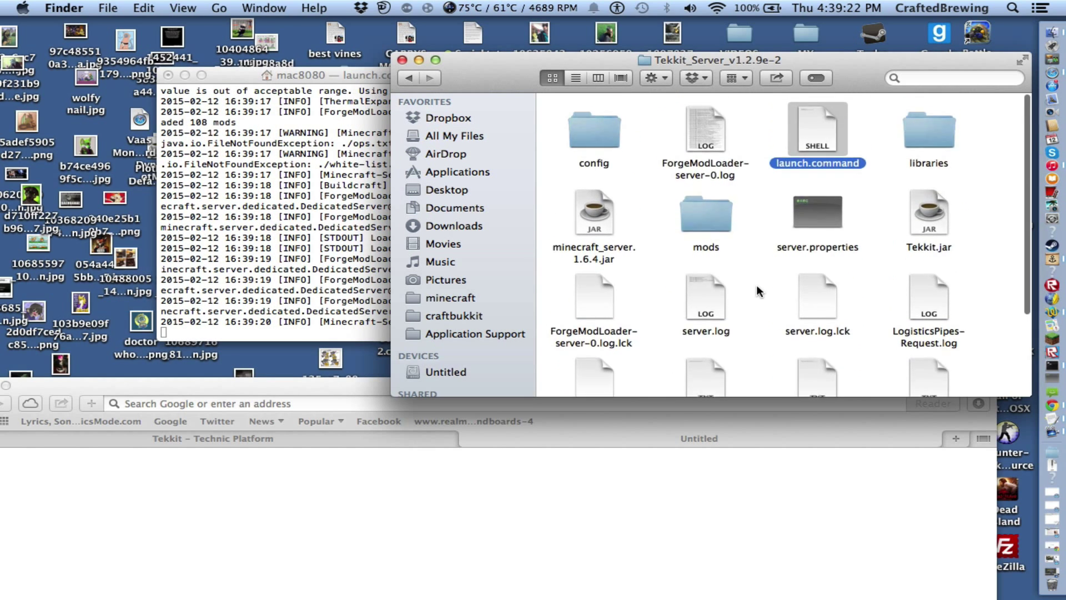
{"action": "scroll", "coordinate": [756, 285], "scroll_direction": "down", "scroll_amount": 3}
{"action": "left_click", "coordinate": [262, 211]}
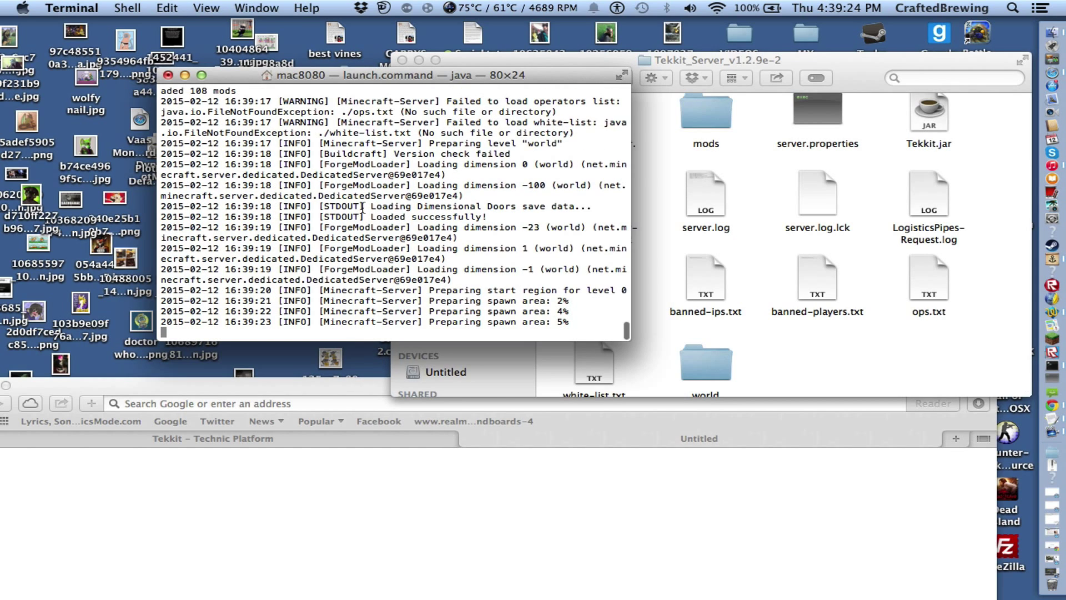
{"action": "left_click", "coordinate": [792, 345]}
{"action": "left_click", "coordinate": [301, 228]}
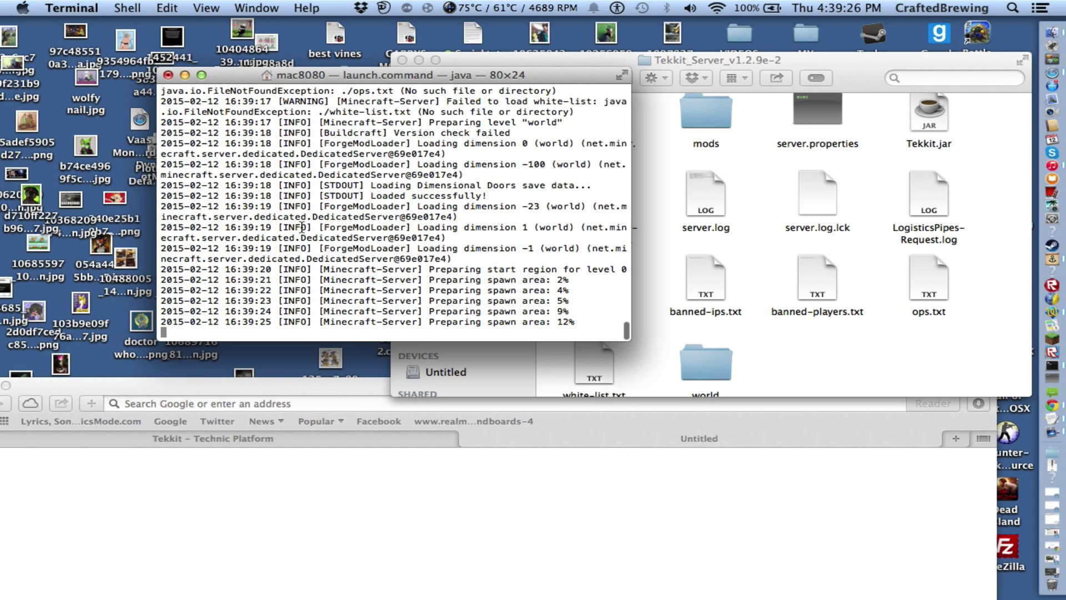
{"action": "left_click", "coordinate": [761, 363]}
{"action": "left_click", "coordinate": [324, 257]}
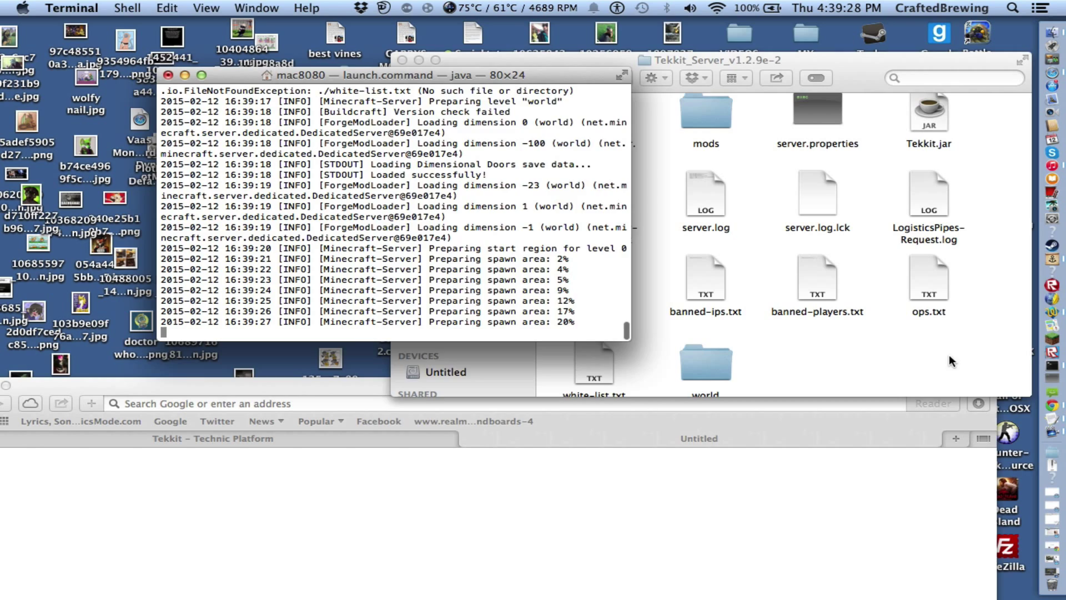
{"action": "left_click", "coordinate": [558, 245]}
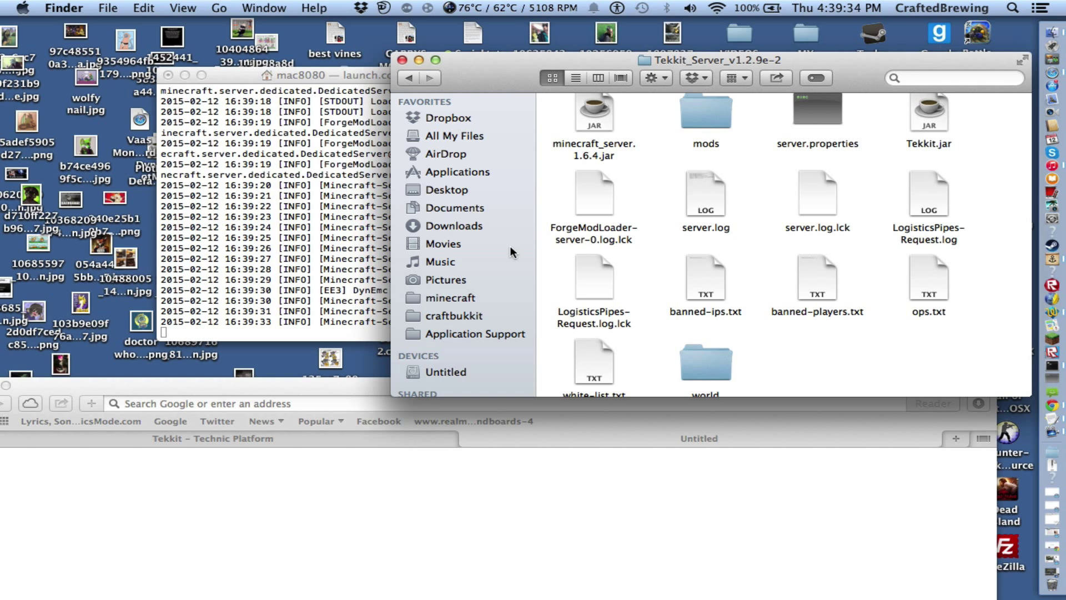
{"action": "left_click", "coordinate": [303, 250]}
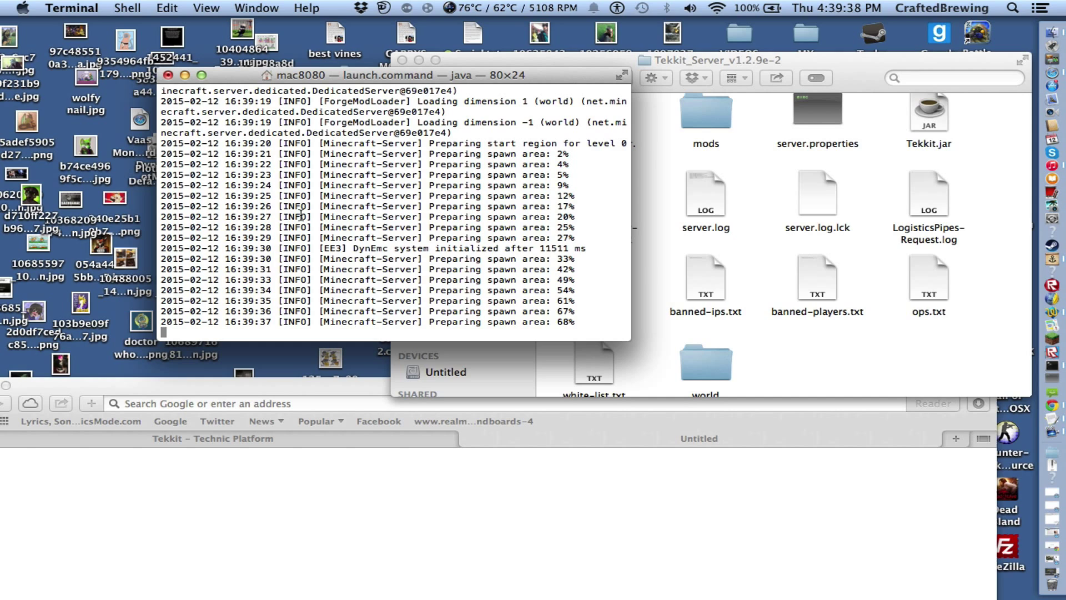
{"action": "left_click", "coordinate": [818, 289]}
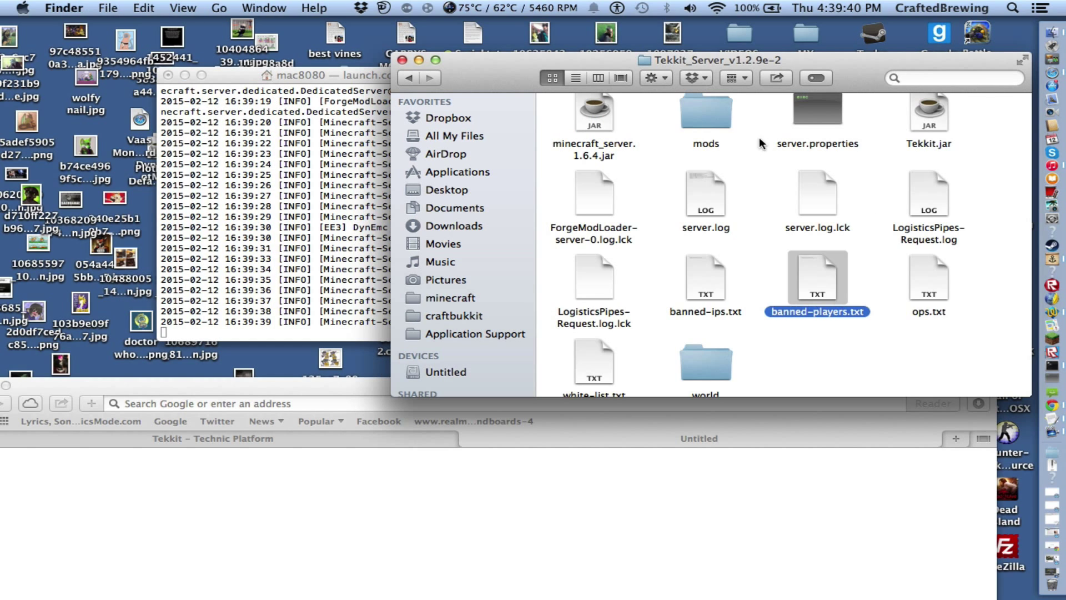
{"action": "left_click", "coordinate": [757, 103]}
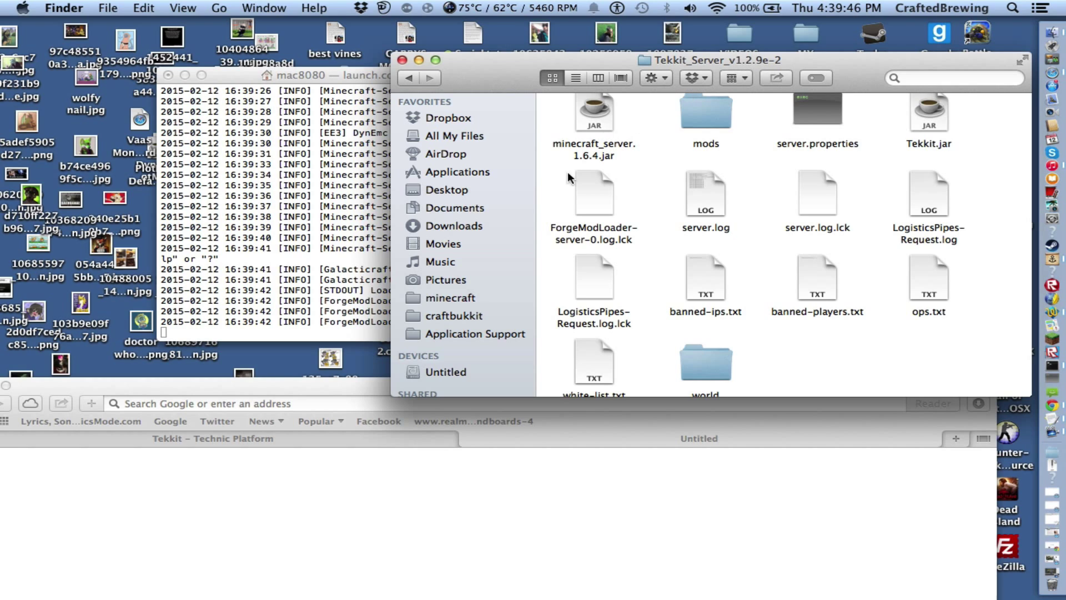
{"action": "scroll", "coordinate": [616, 140], "scroll_direction": "up", "scroll_amount": 1}
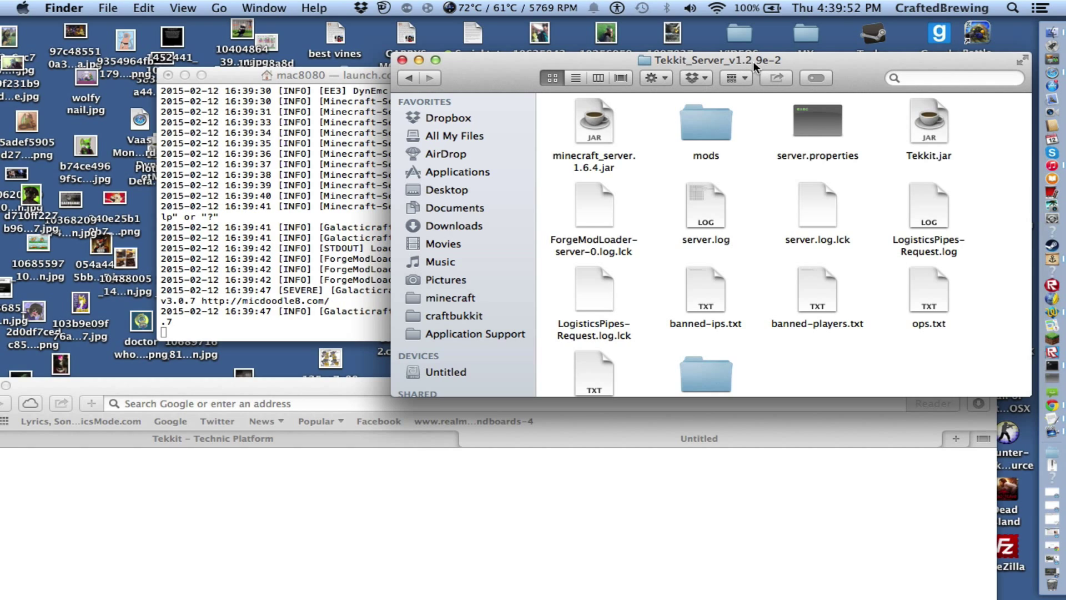
Shift the Tekkit_Server_v1.2.9e-2 folder window slightly and review the spawn area and completion lines in the Terminal log.
{"action": "left_click_drag", "start_coordinate": [816, 59], "coordinate": [823, 75]}
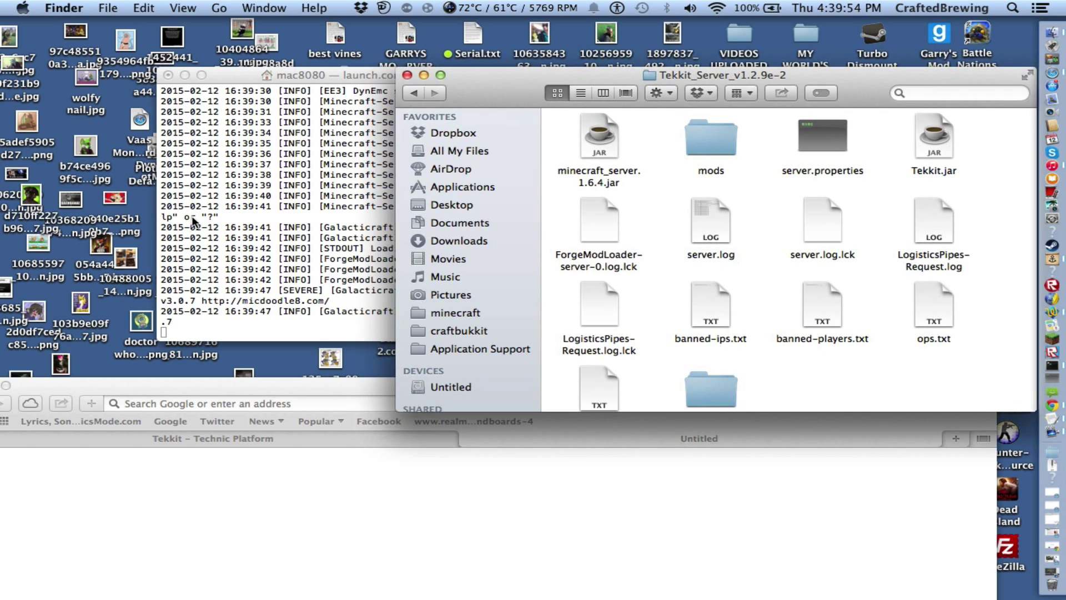
{"action": "key", "text": "cmd+Tab"}
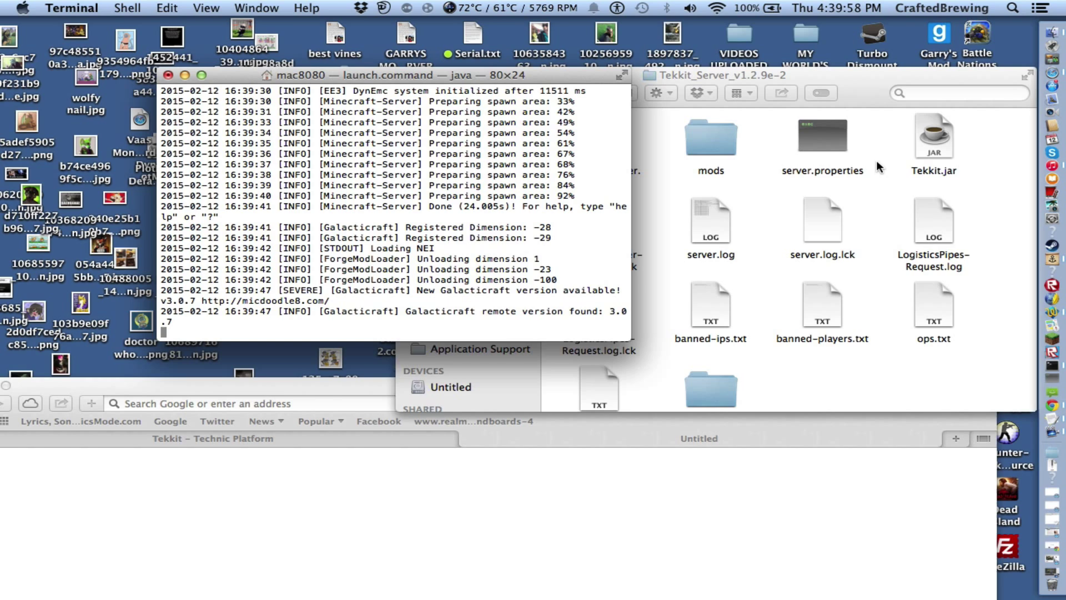
{"action": "left_click_drag", "start_coordinate": [610, 185], "coordinate": [561, 196]}
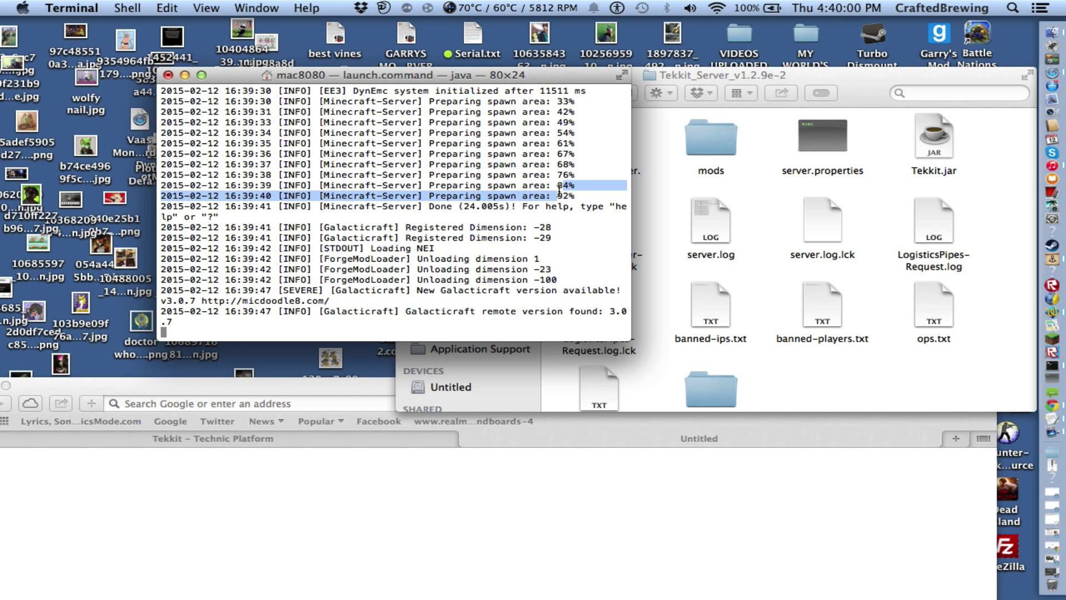
{"action": "left_click", "coordinate": [514, 264]}
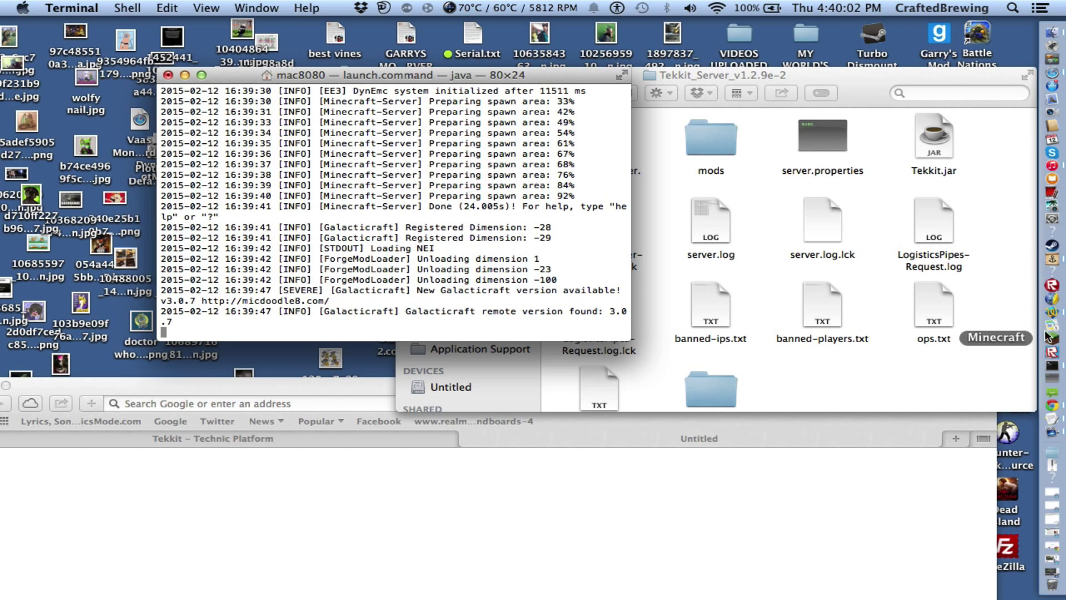
Search the Mac for "tech" and open TechnicLauncher.jar.
{"action": "left_click", "coordinate": [1013, 8]}
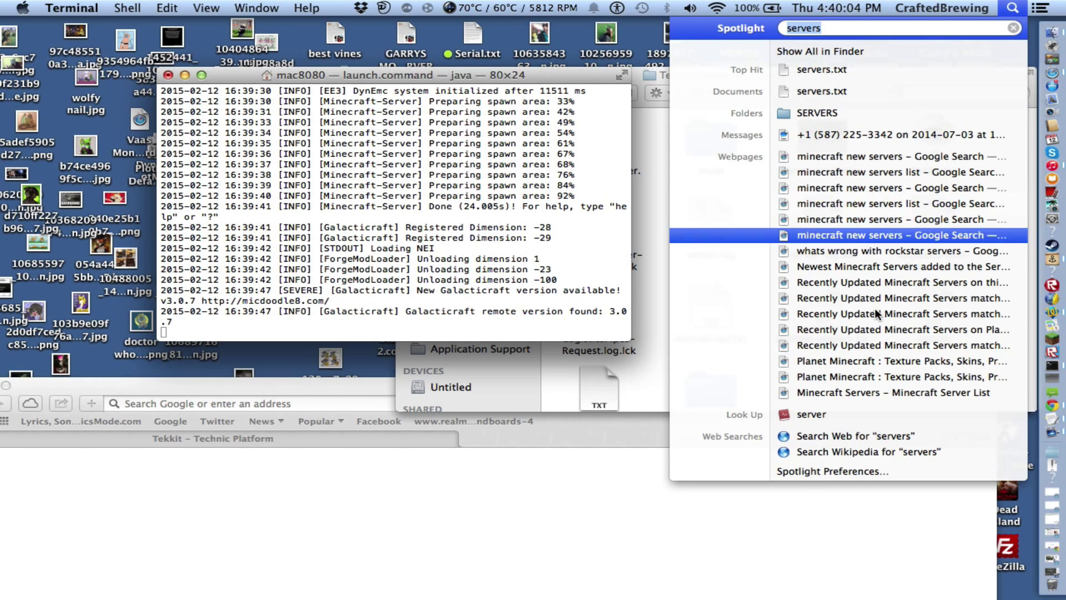
{"action": "key", "text": "BackSpace"}
{"action": "type", "text": "tech"}
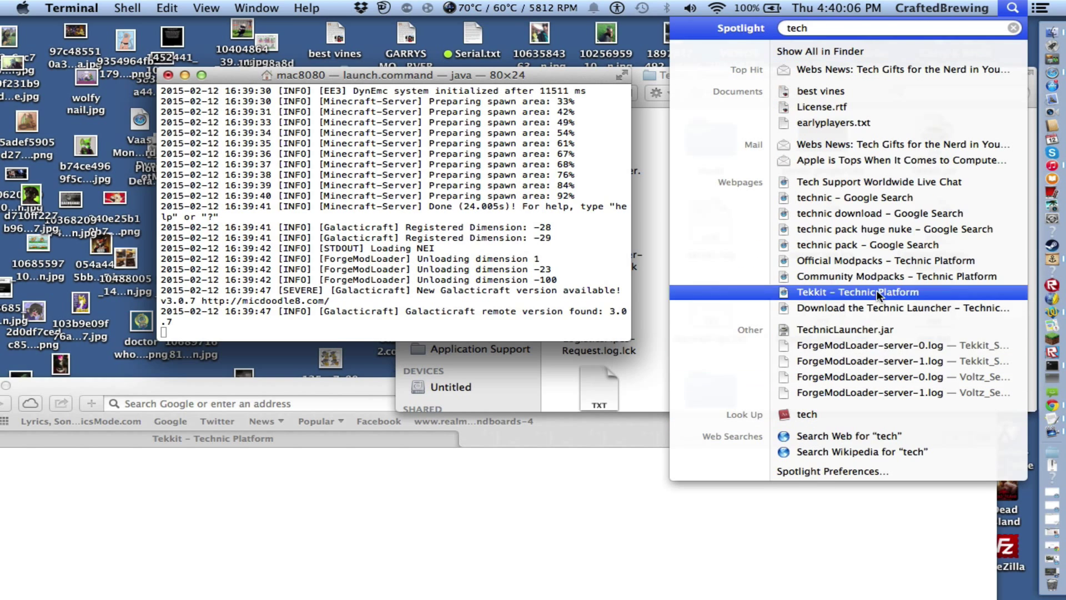
{"action": "left_click", "coordinate": [864, 330]}
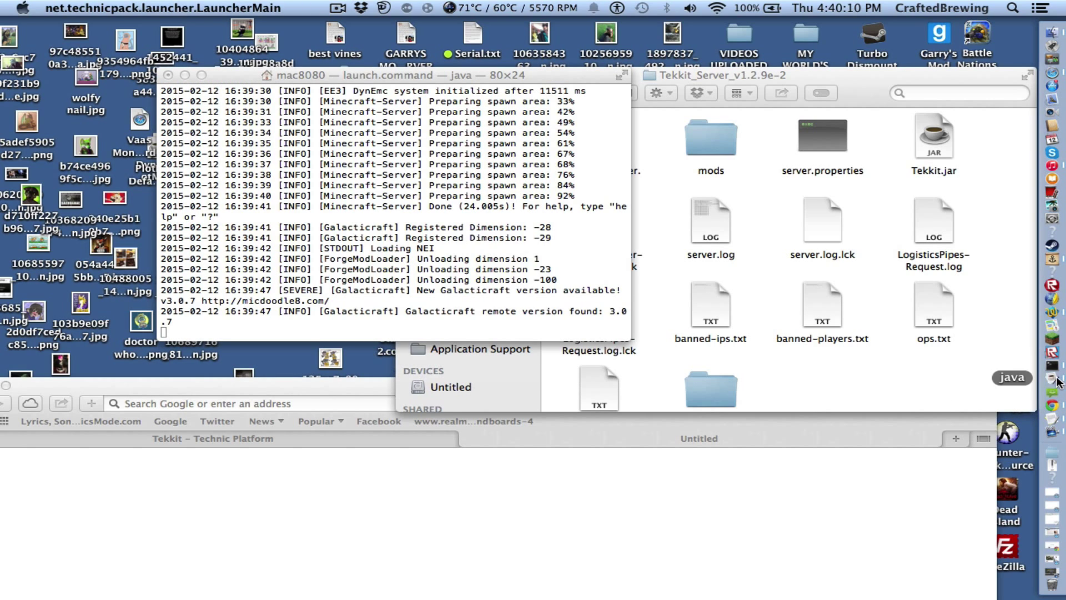
Start the Tekkit modpack from the Technic Launcher's modpack list.
{"action": "left_click", "coordinate": [442, 192]}
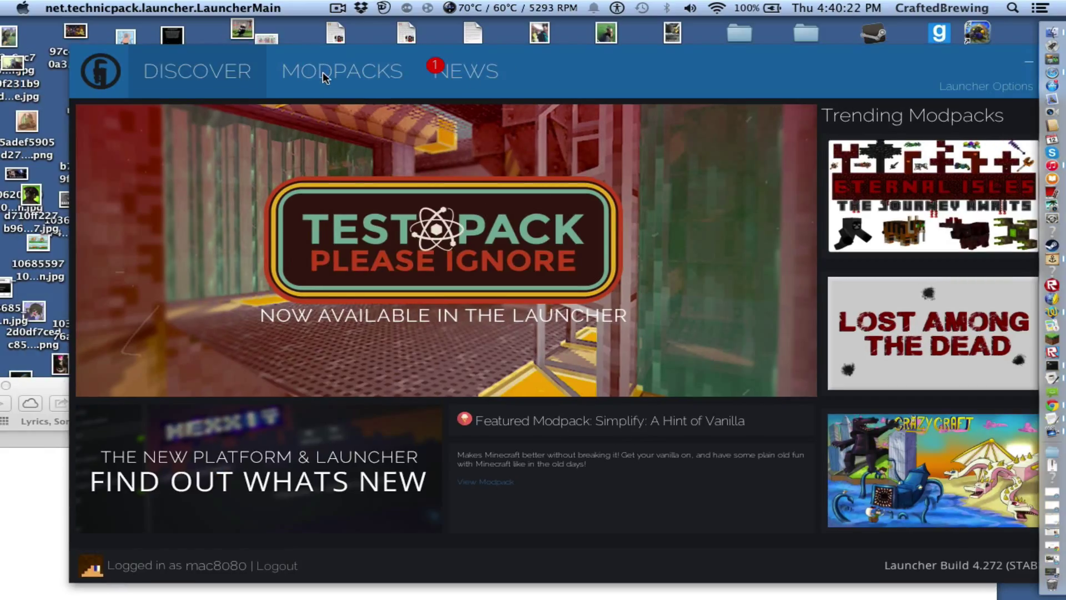
{"action": "left_click", "coordinate": [322, 72]}
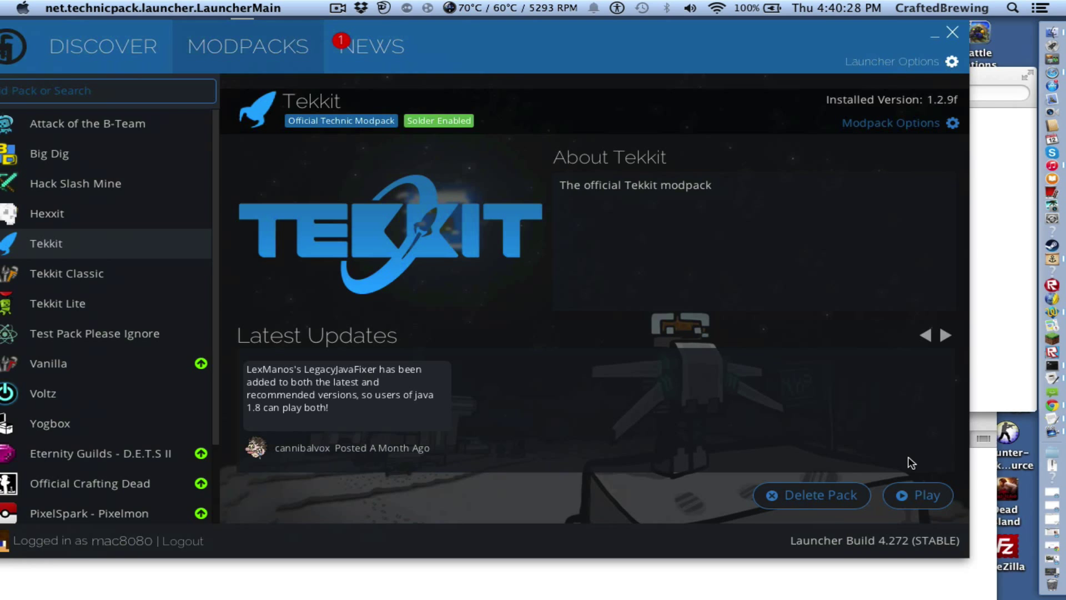
{"action": "left_click", "coordinate": [914, 496]}
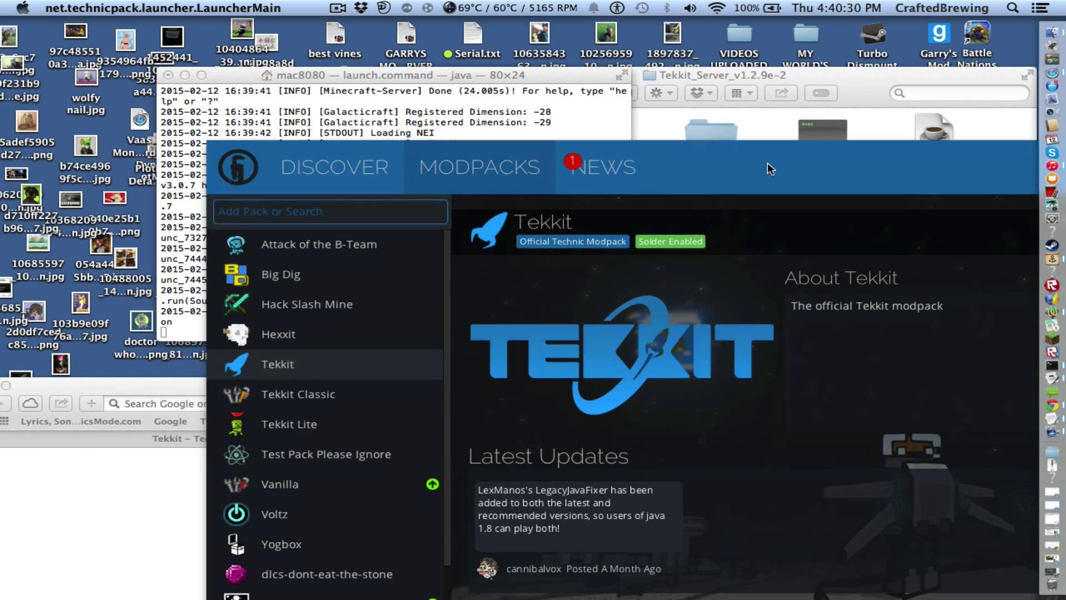
{"action": "left_click_drag", "start_coordinate": [771, 169], "coordinate": [805, 100]}
{"action": "key", "text": "super+Tab"}
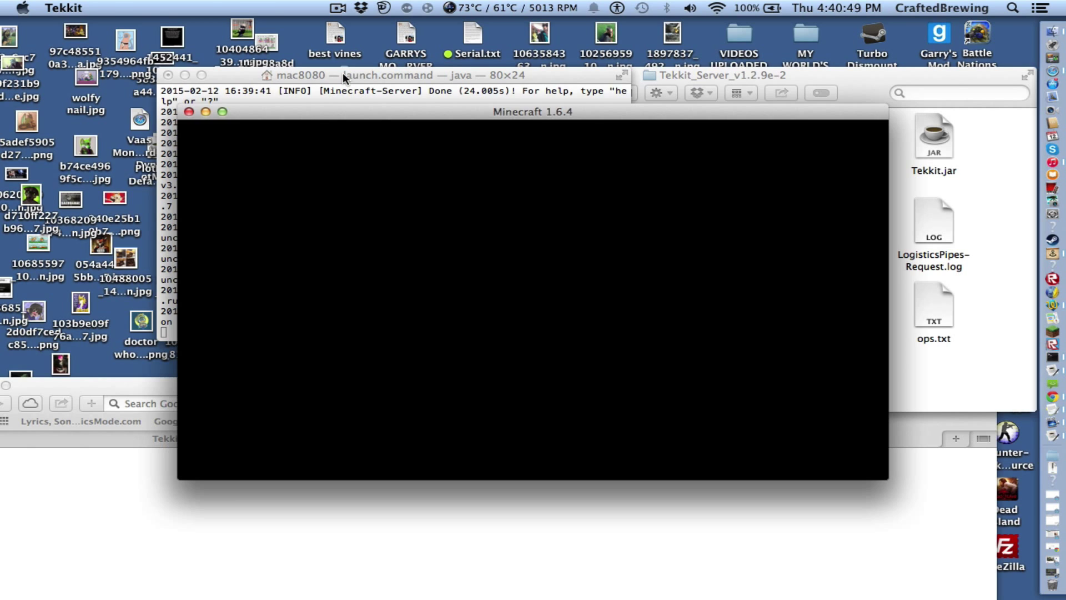
Reposition the Terminal and Minecraft 1.6.4 windows so the server log stays accessible beside the game.
{"action": "left_click_drag", "start_coordinate": [342, 73], "coordinate": [318, 60]}
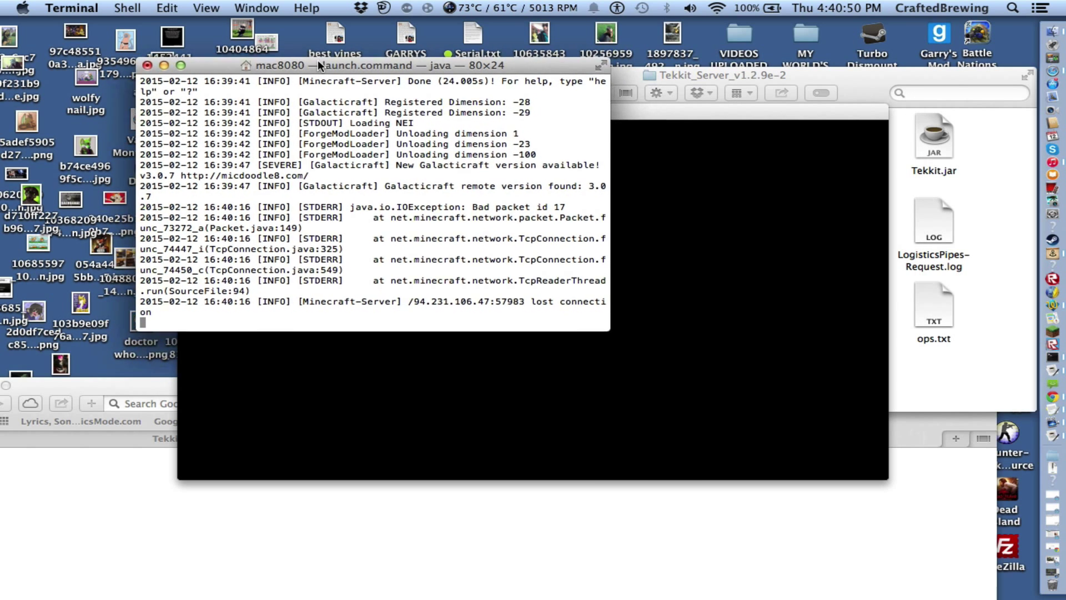
{"action": "left_click", "coordinate": [654, 111]}
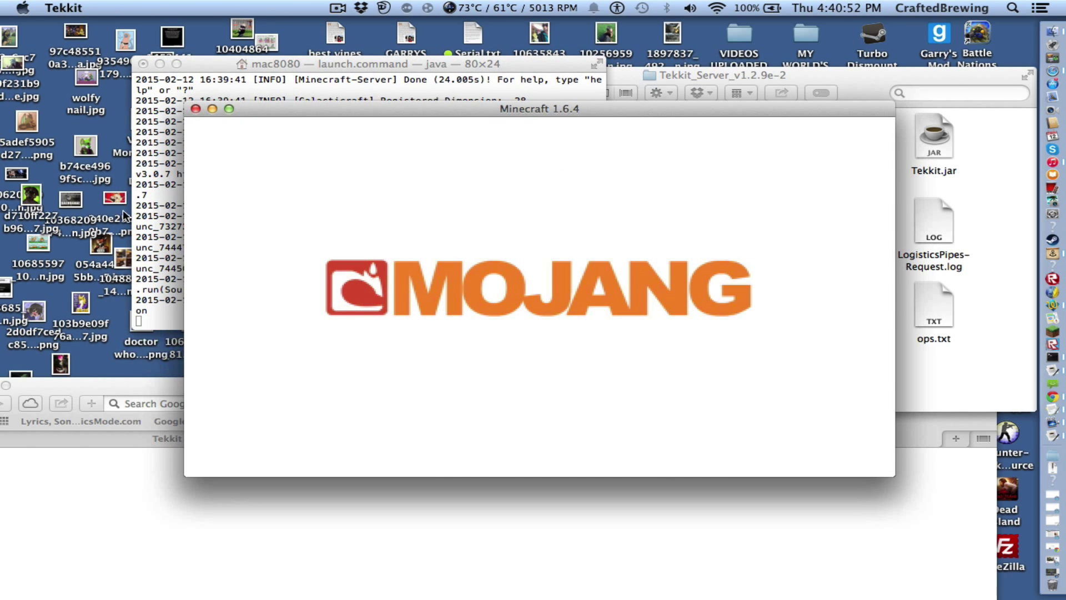
{"action": "left_click", "coordinate": [150, 216]}
{"action": "left_click", "coordinate": [358, 363]}
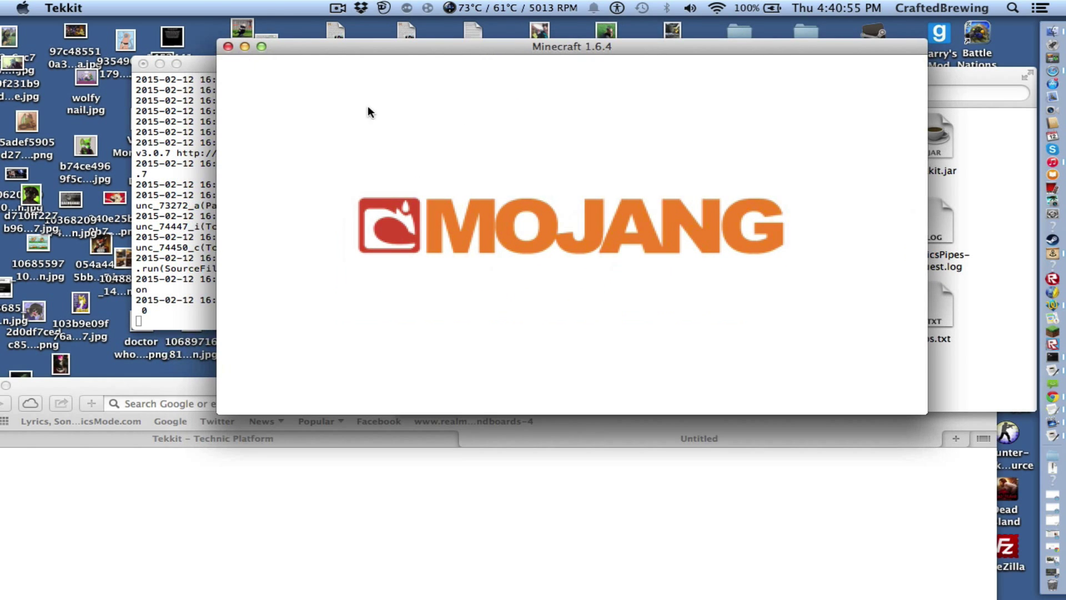
Review the server log in Terminal back to the spawn area progress, return to its latest entries, and switch back to Minecraft.
{"action": "left_click", "coordinate": [164, 217]}
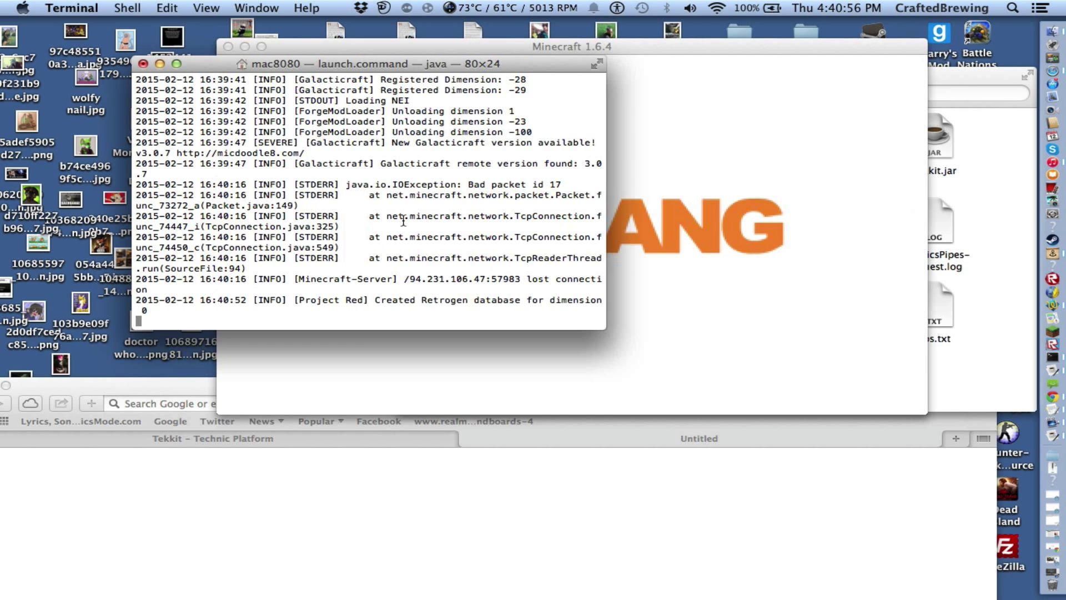
{"action": "scroll", "coordinate": [404, 221], "scroll_direction": "up", "scroll_amount": 3}
{"action": "scroll", "coordinate": [404, 221], "scroll_direction": "down", "scroll_amount": 3}
{"action": "scroll", "coordinate": [525, 187], "scroll_direction": "up", "scroll_amount": 10}
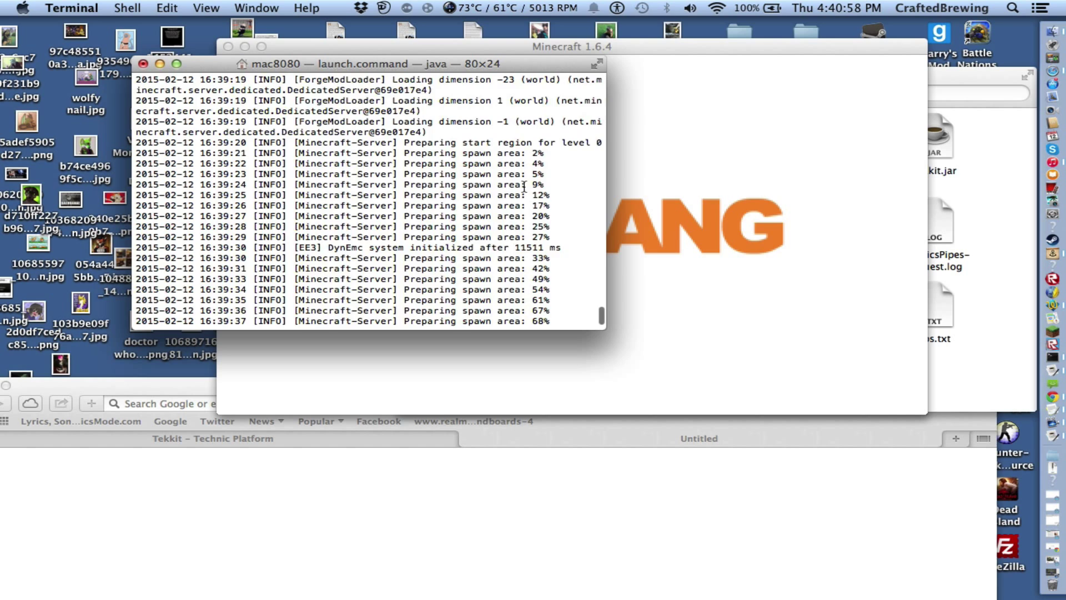
{"action": "scroll", "coordinate": [524, 187], "scroll_direction": "down", "scroll_amount": 10}
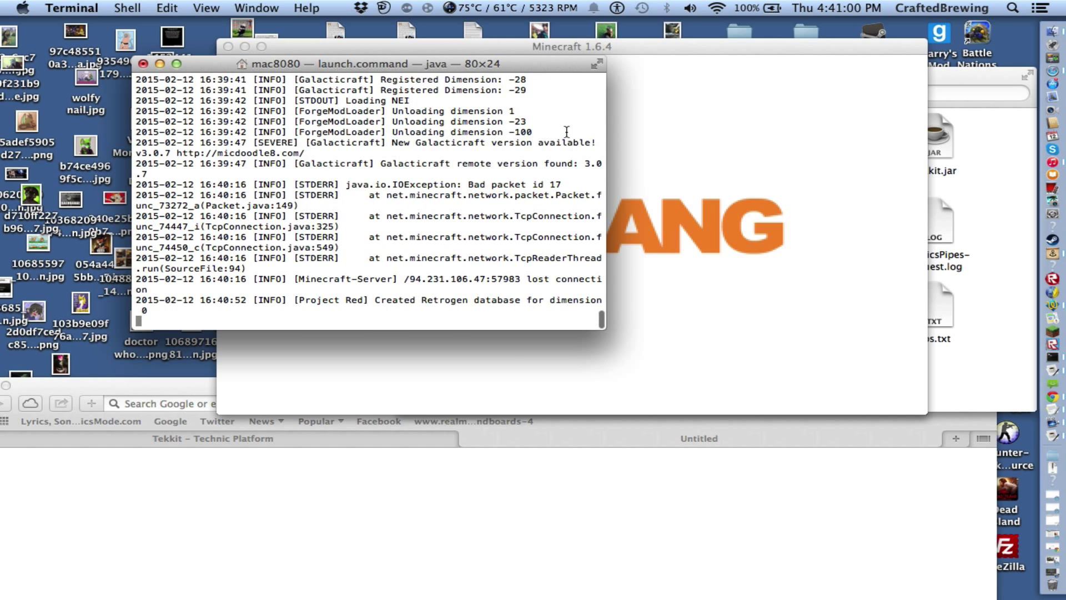
{"action": "left_click", "coordinate": [173, 199]}
{"action": "left_click", "coordinate": [714, 284]}
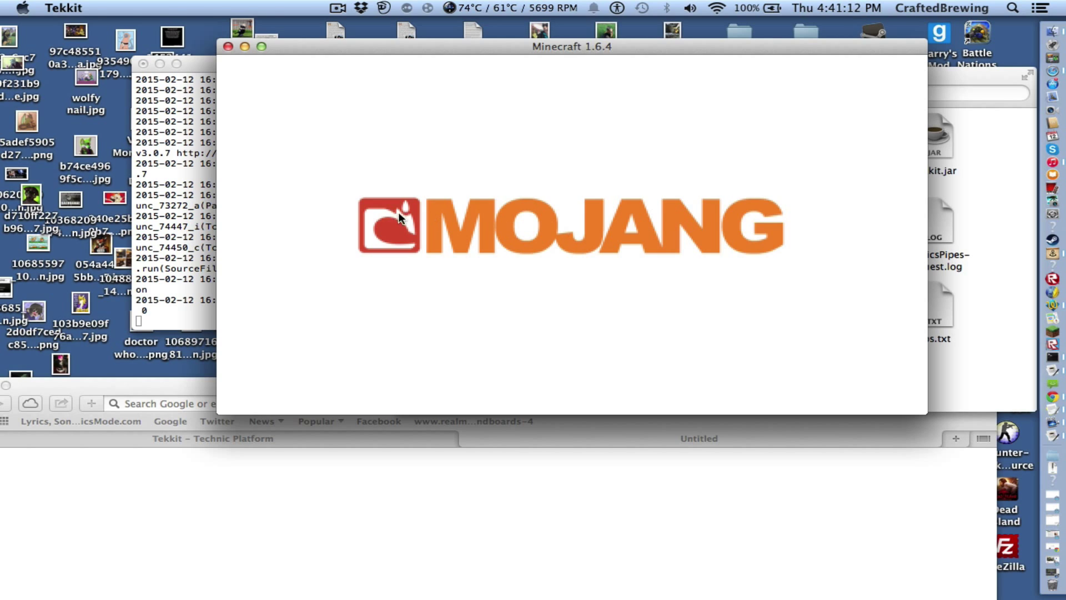
{"action": "left_click", "coordinate": [188, 248]}
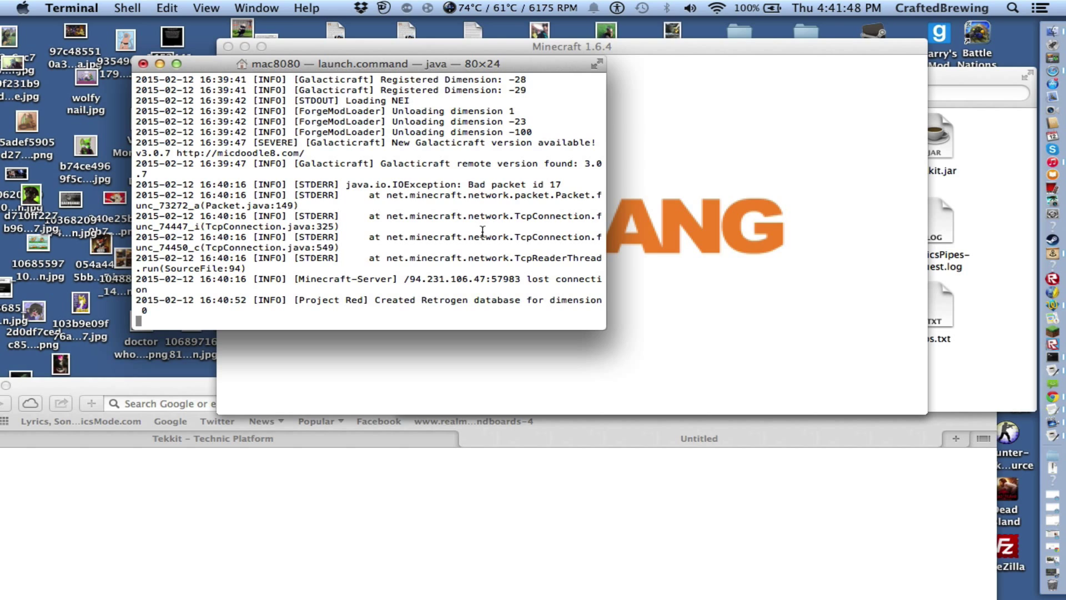
{"action": "left_click", "coordinate": [726, 197]}
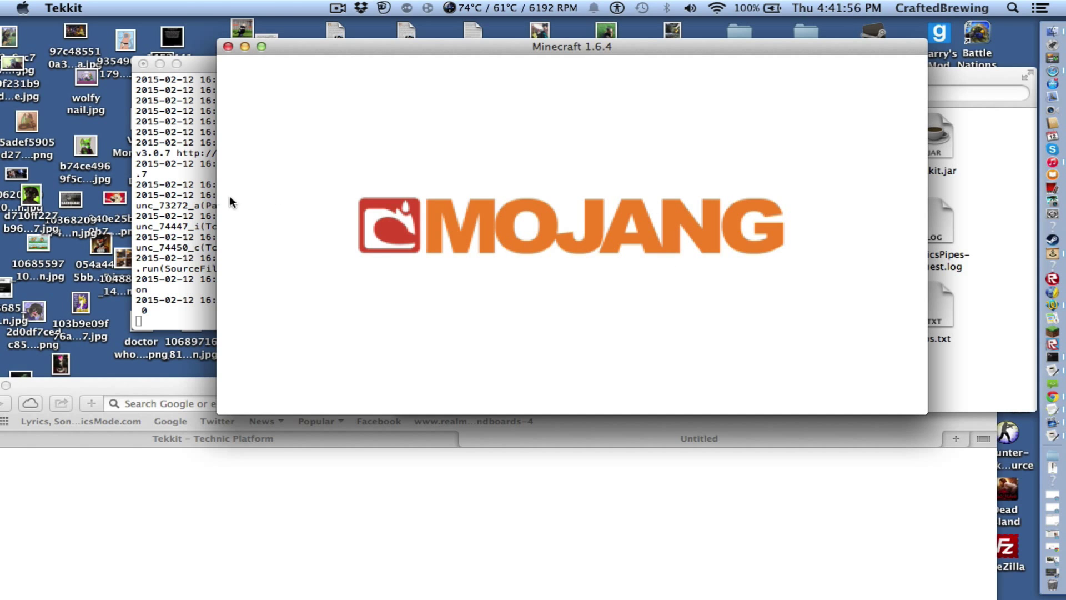
{"action": "left_click", "coordinate": [189, 206]}
{"action": "left_click", "coordinate": [625, 286]}
{"action": "left_click", "coordinate": [168, 188]}
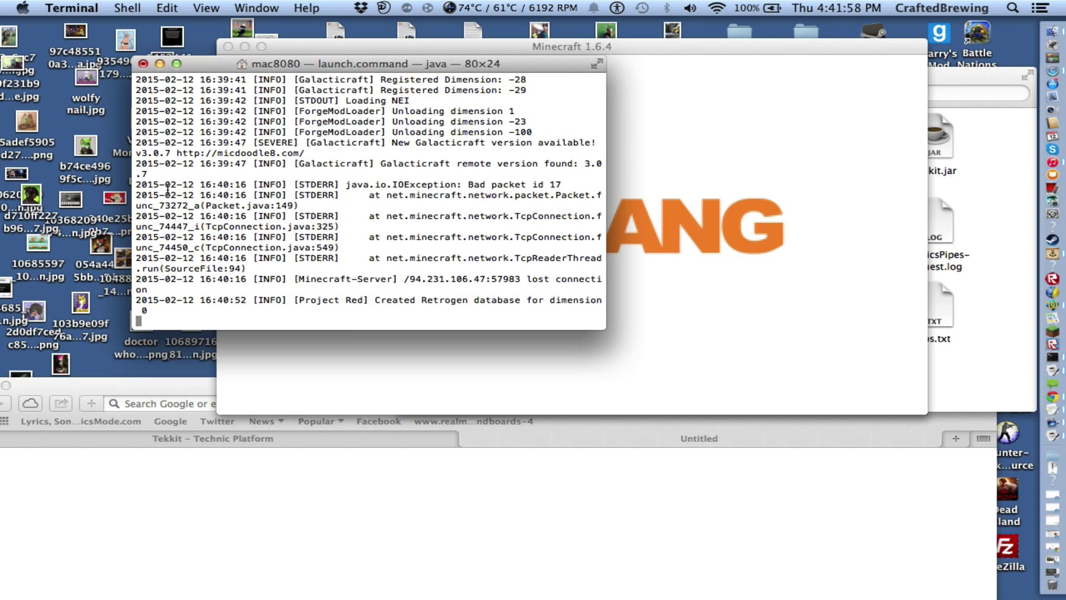
{"action": "left_click", "coordinate": [503, 368]}
{"action": "left_click", "coordinate": [161, 226]}
{"action": "left_click", "coordinate": [378, 364]}
{"action": "left_click", "coordinate": [174, 256]}
{"action": "left_click", "coordinate": [867, 282]}
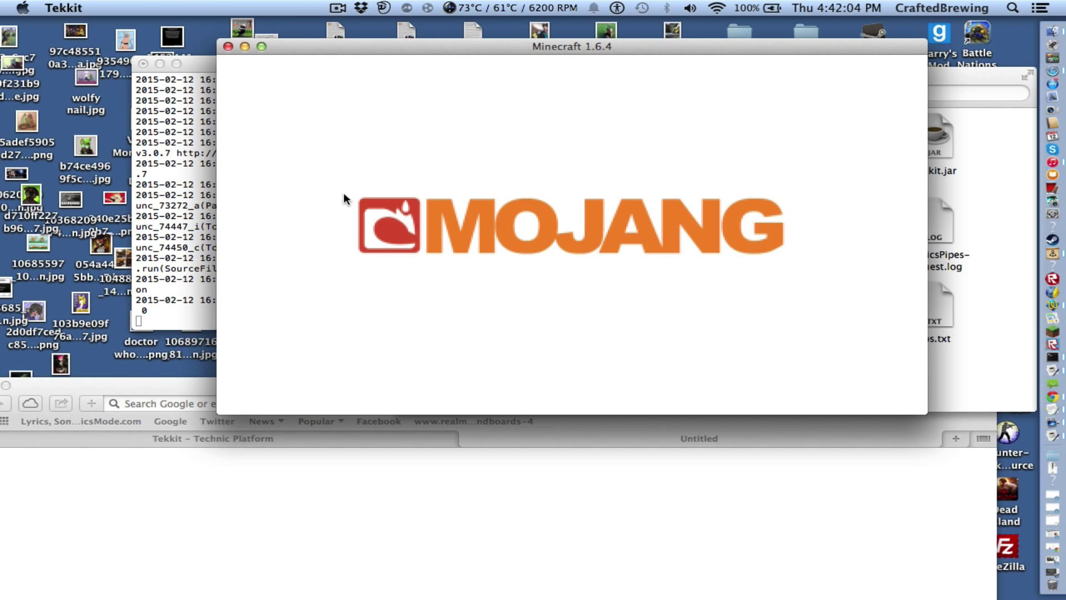
Move the browser window showing the Technic Platform page fully into view behind the Terminal and Minecraft windows.
{"action": "left_click", "coordinate": [186, 229]}
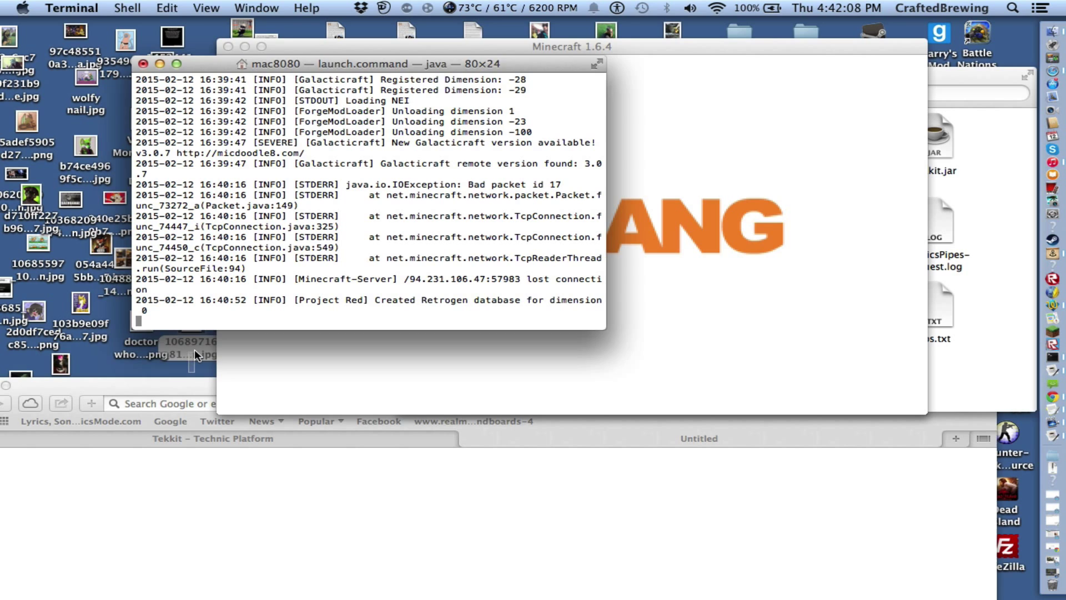
{"action": "left_click", "coordinate": [194, 348]}
{"action": "left_click_drag", "start_coordinate": [121, 378], "coordinate": [184, 355]}
Open Minecraft's multiplayer server list and join the localhost entry described as "A Tekkit Server".
{"action": "left_click", "coordinate": [669, 175]}
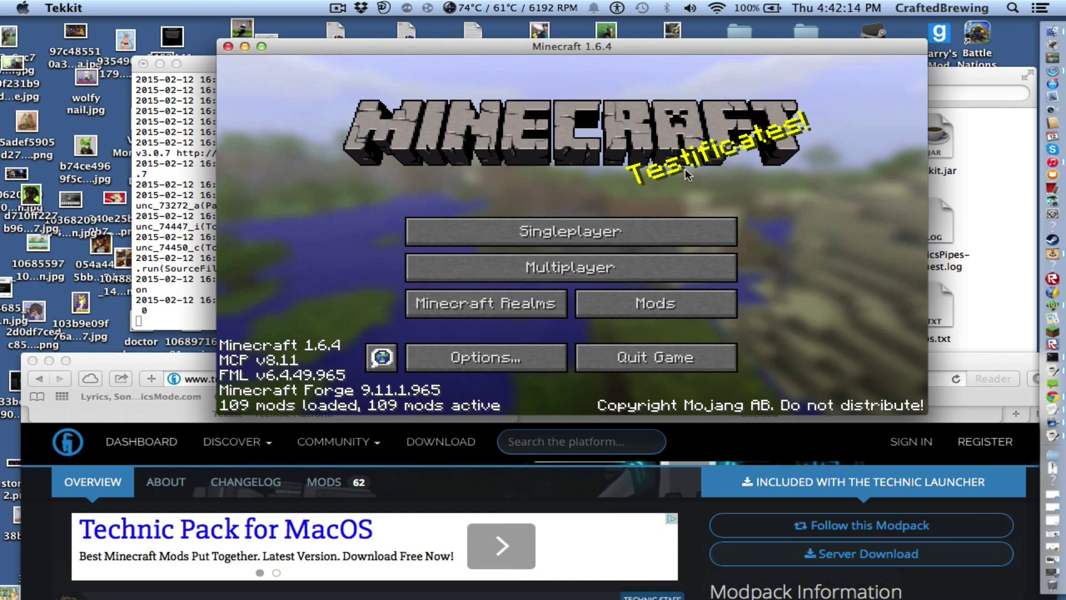
{"action": "left_click", "coordinate": [639, 258]}
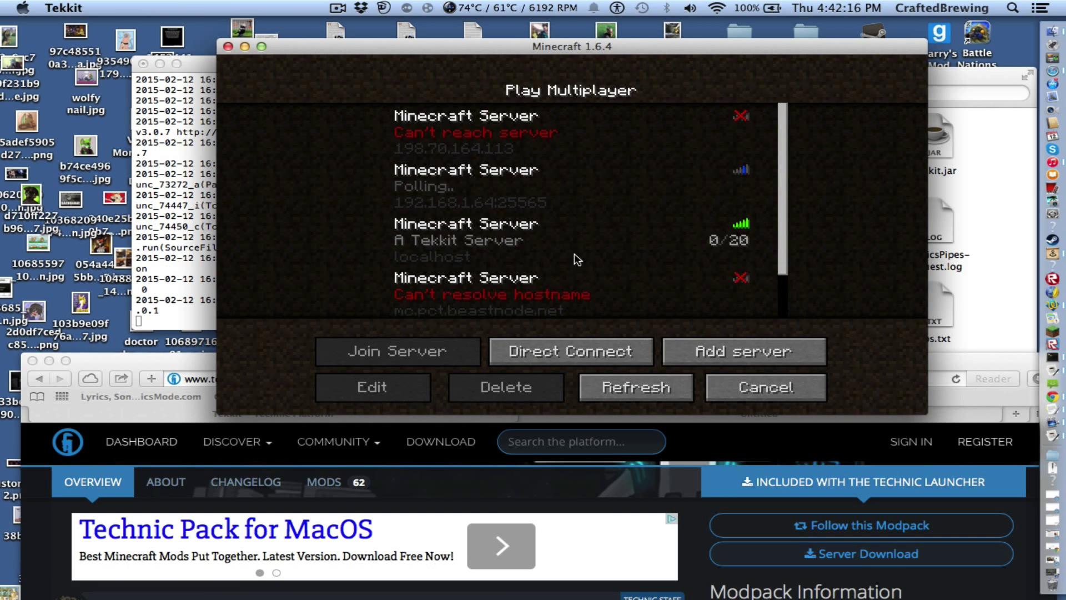
{"action": "double_click", "coordinate": [574, 254]}
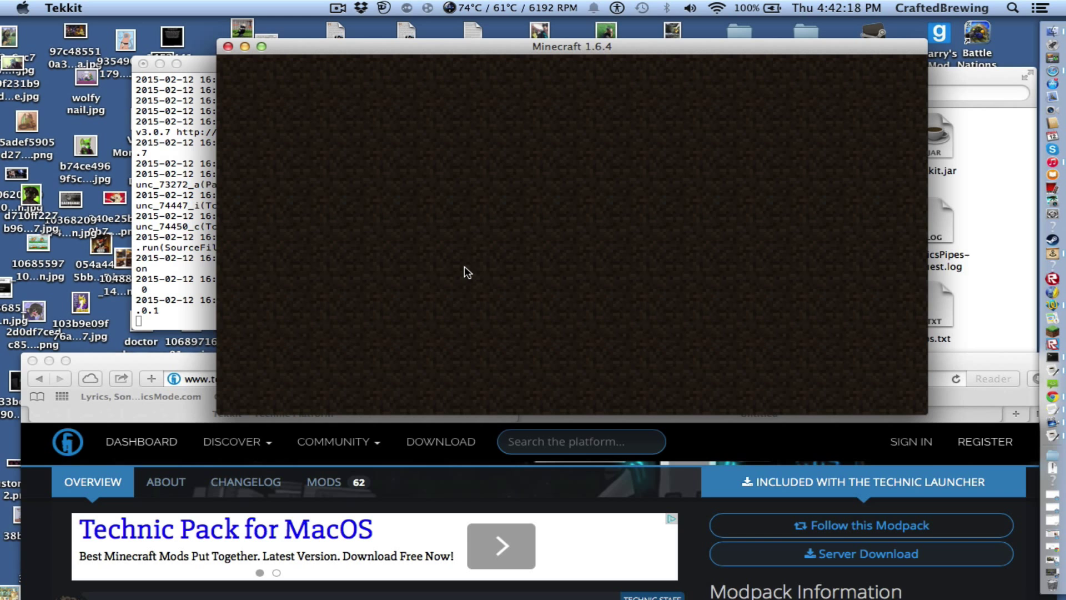
Enlarge the Minecraft window to fill the screen and climb the character out of the sunken mud pool onto the snow.
{"action": "left_click", "coordinate": [261, 47]}
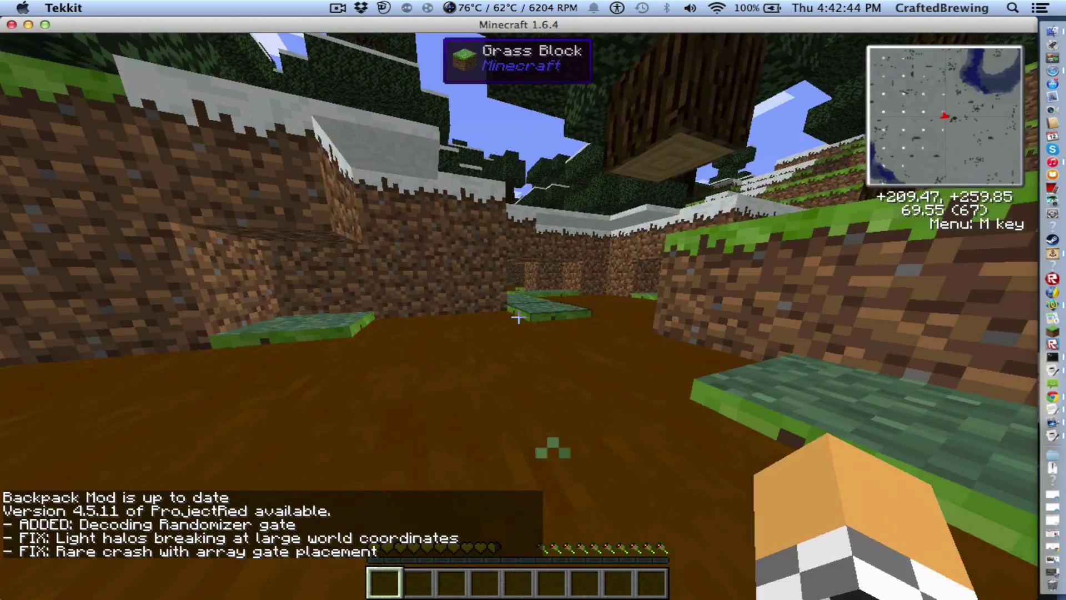
{"action": "key", "text": "w"}
{"action": "key", "text": "space"}
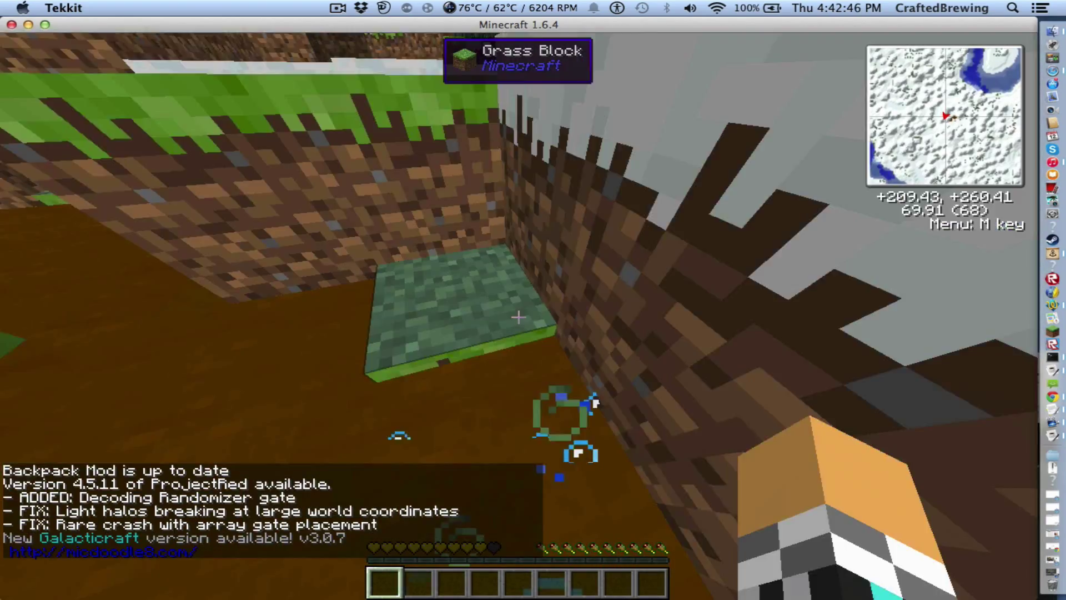
{"action": "key", "text": "w"}
{"action": "key", "text": "space"}
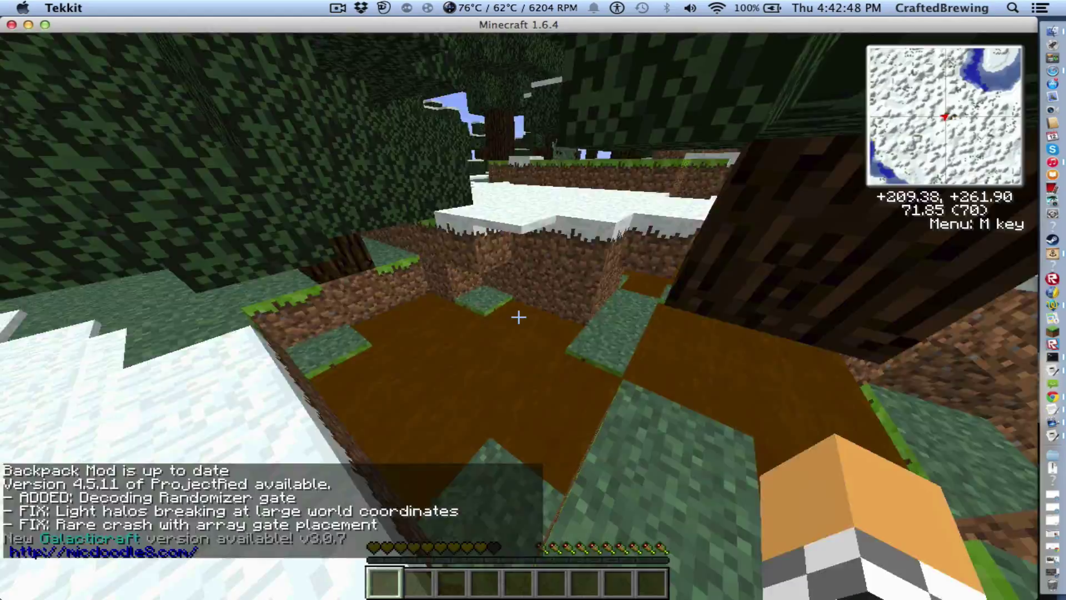
{"action": "key", "text": "w"}
{"action": "key", "text": "space"}
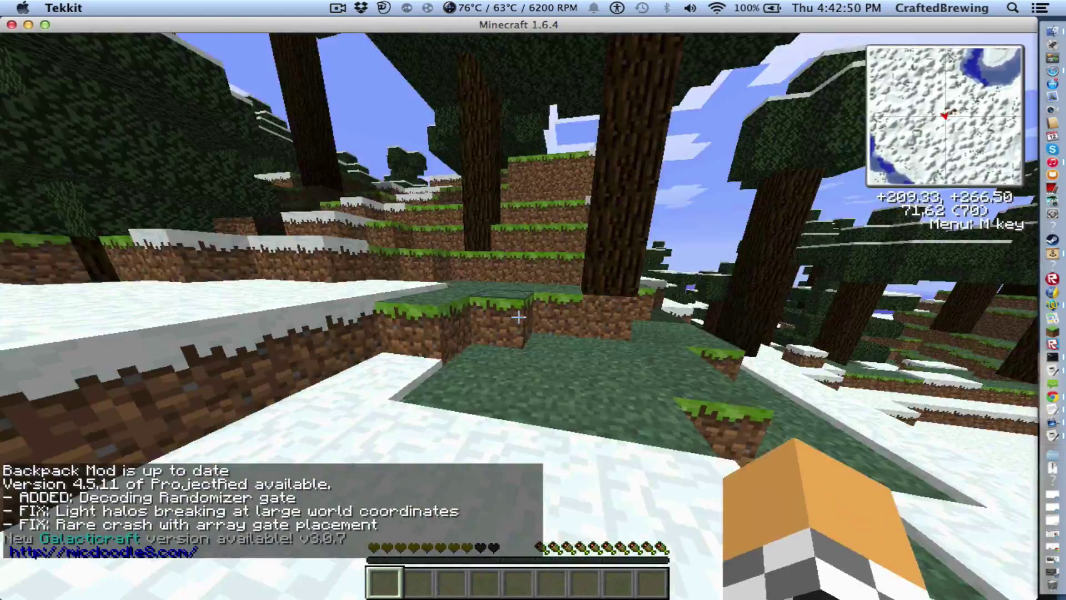
Walk the character around the snowy clearing beside the mud pool to look over the server's spawn area.
{"action": "key", "text": "w"}
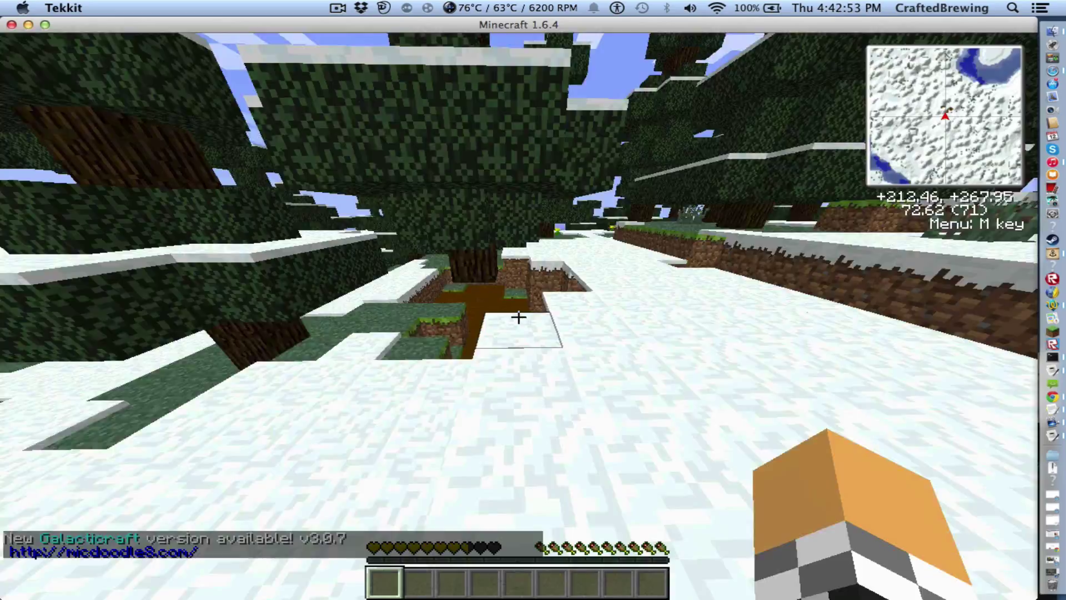
{"action": "key", "text": "w"}
{"action": "left_click", "coordinate": [518, 317]}
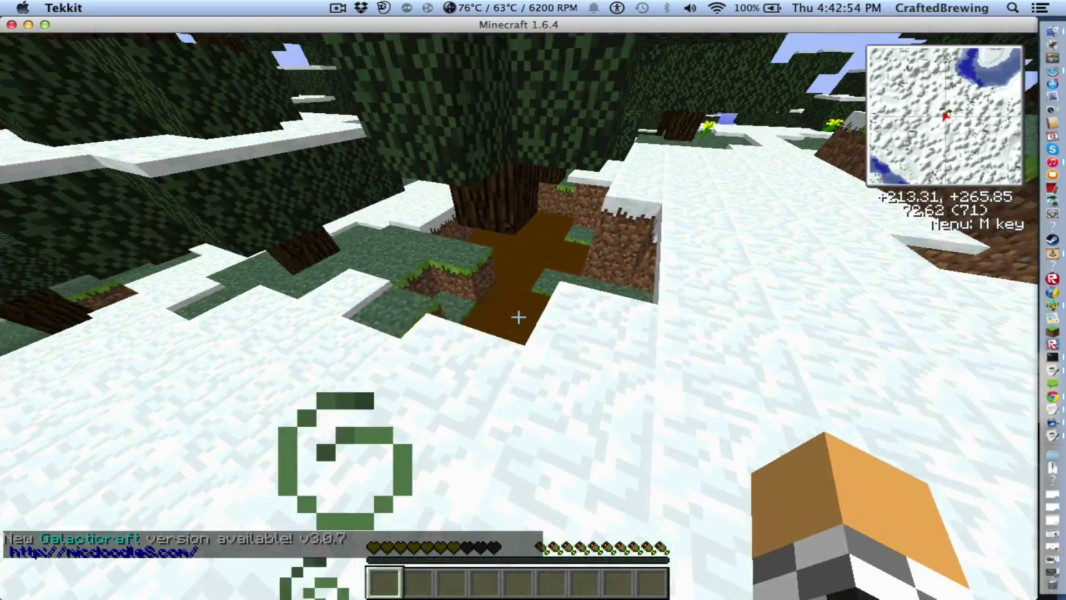
{"action": "key", "text": "w"}
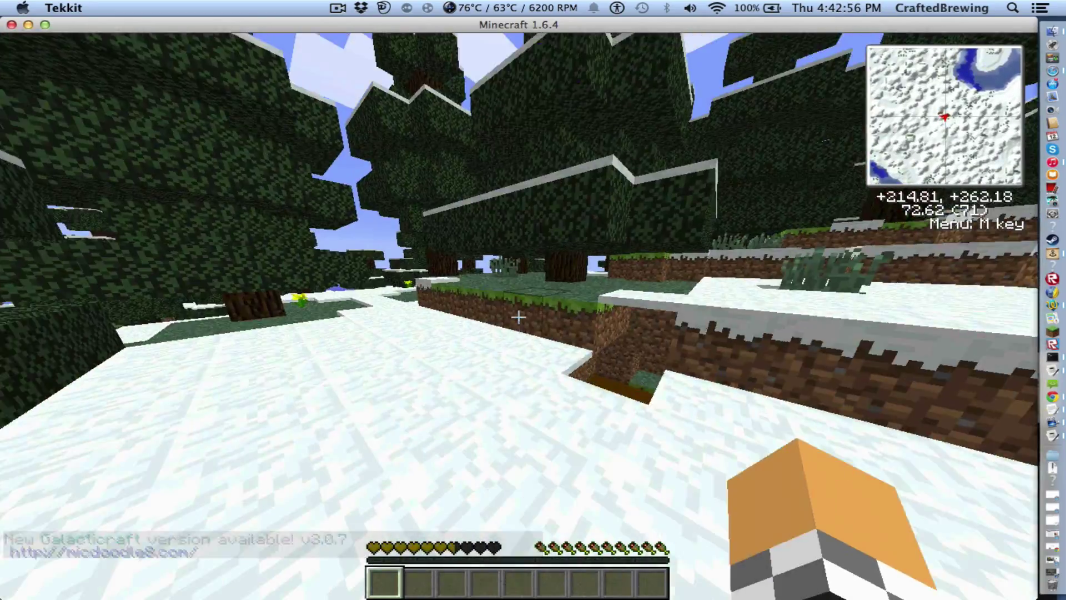
{"action": "key", "text": "w"}
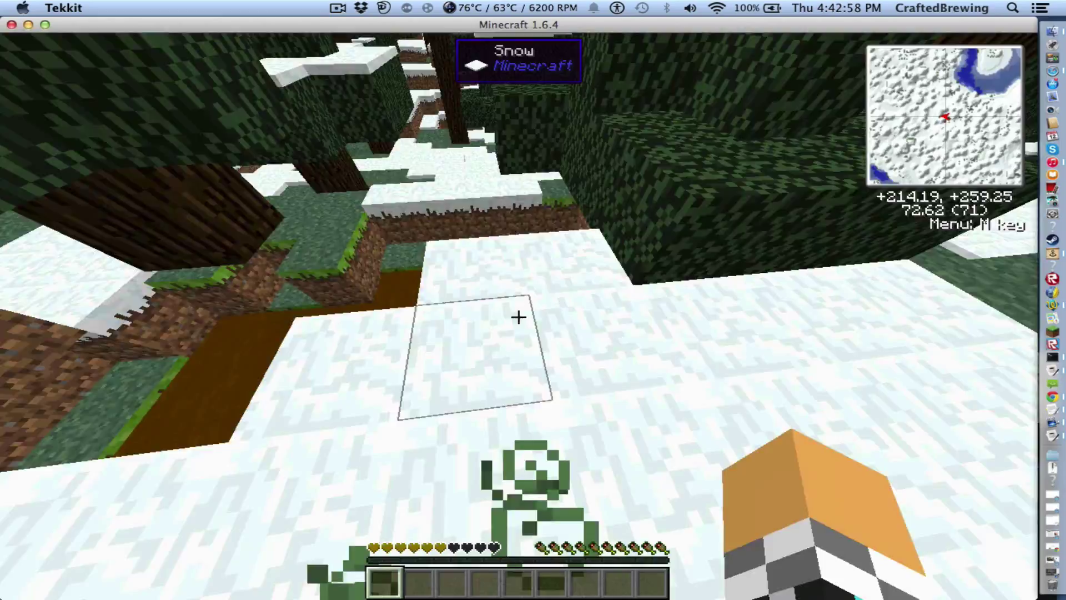
{"action": "key", "text": "w"}
{"action": "key", "text": "w"}
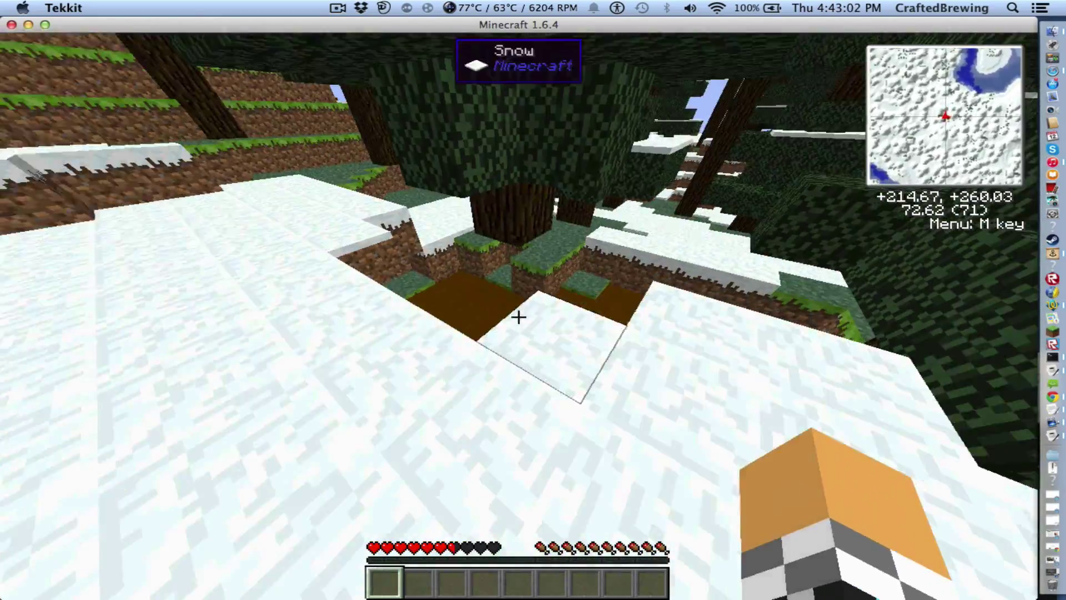
{"action": "key", "text": "w"}
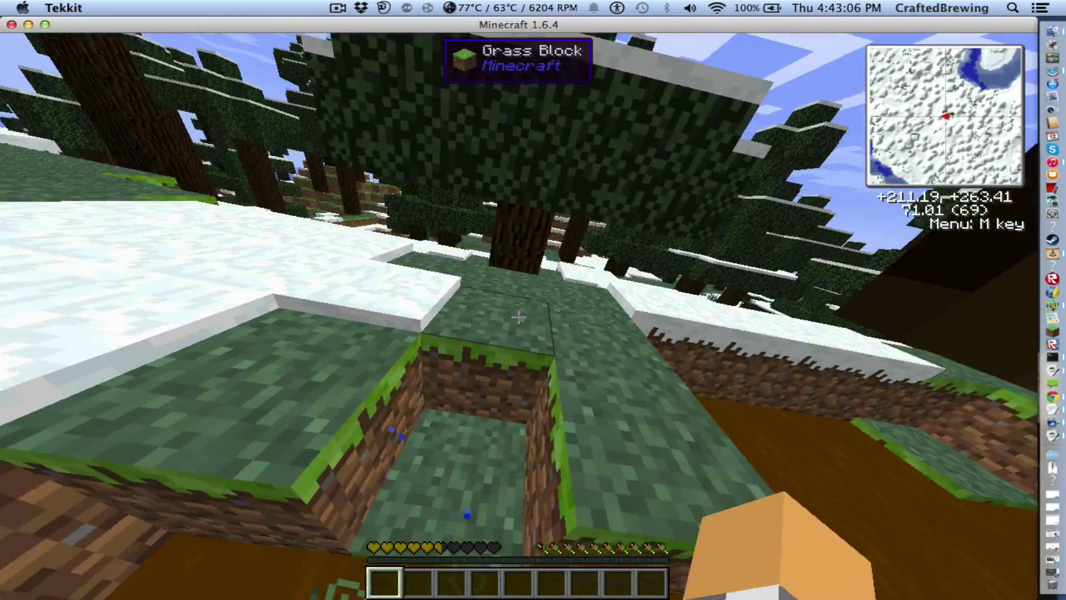
Jump out of the grassy hollow and follow the foot of the terraced hillside down to the lower snowfield.
{"action": "key", "text": "w"}
{"action": "key", "text": "space"}
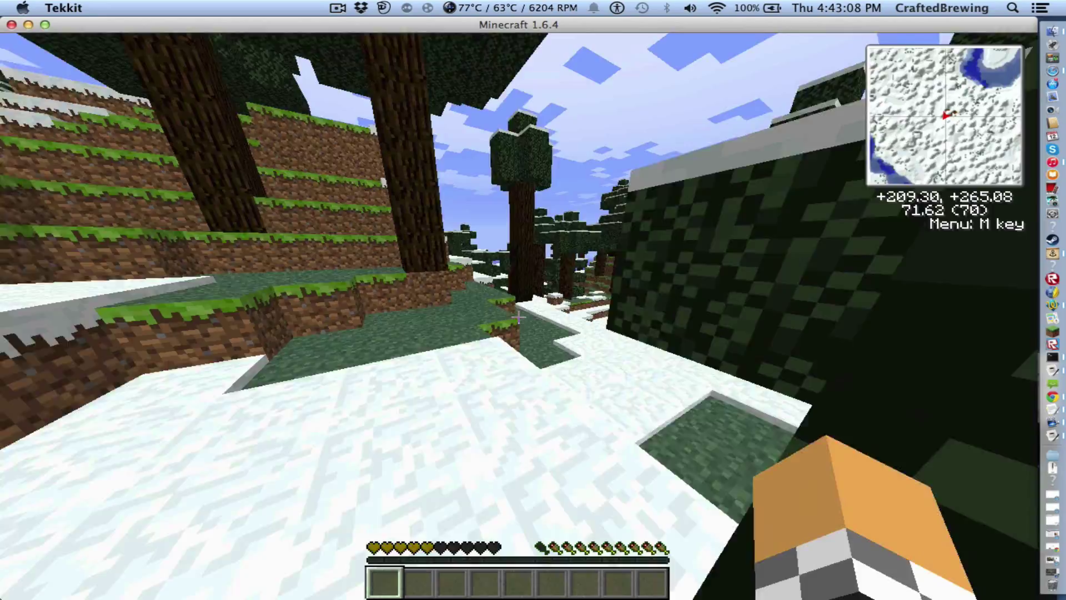
{"action": "key", "text": "w"}
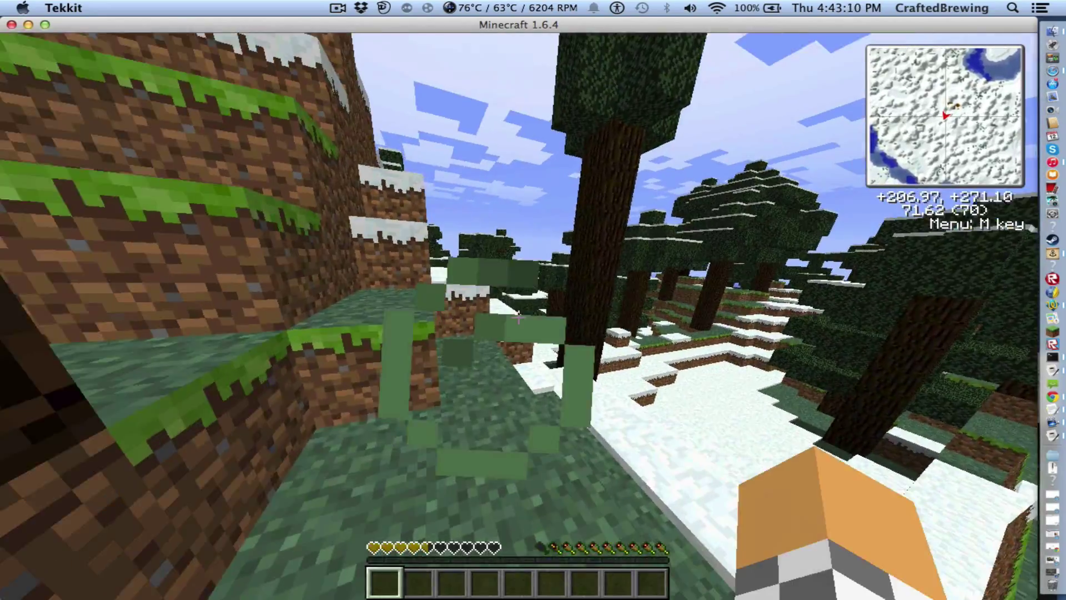
{"action": "key", "text": "w"}
{"action": "key", "text": "w"}
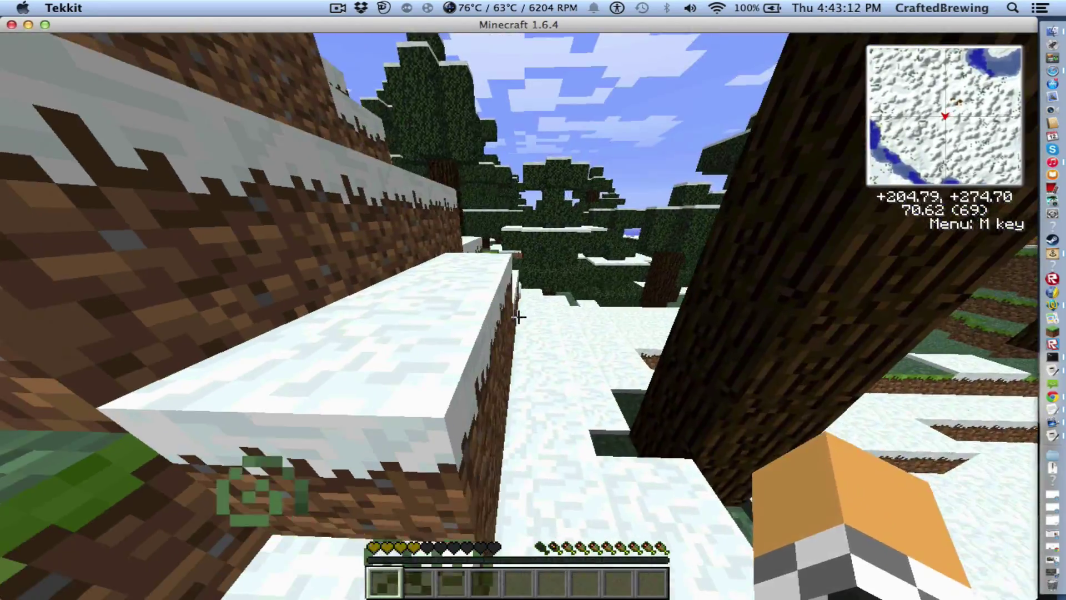
{"action": "key", "text": "w"}
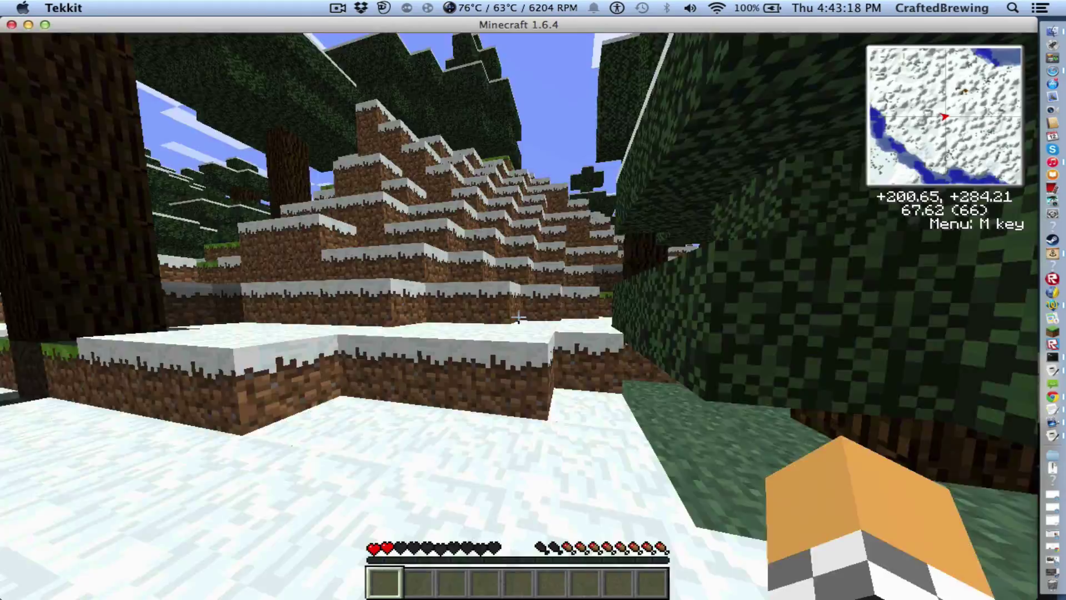
Climb the snow-covered ledges and cross the snow past the stone hollow toward the cows.
{"action": "key", "text": "w"}
{"action": "key", "text": "space"}
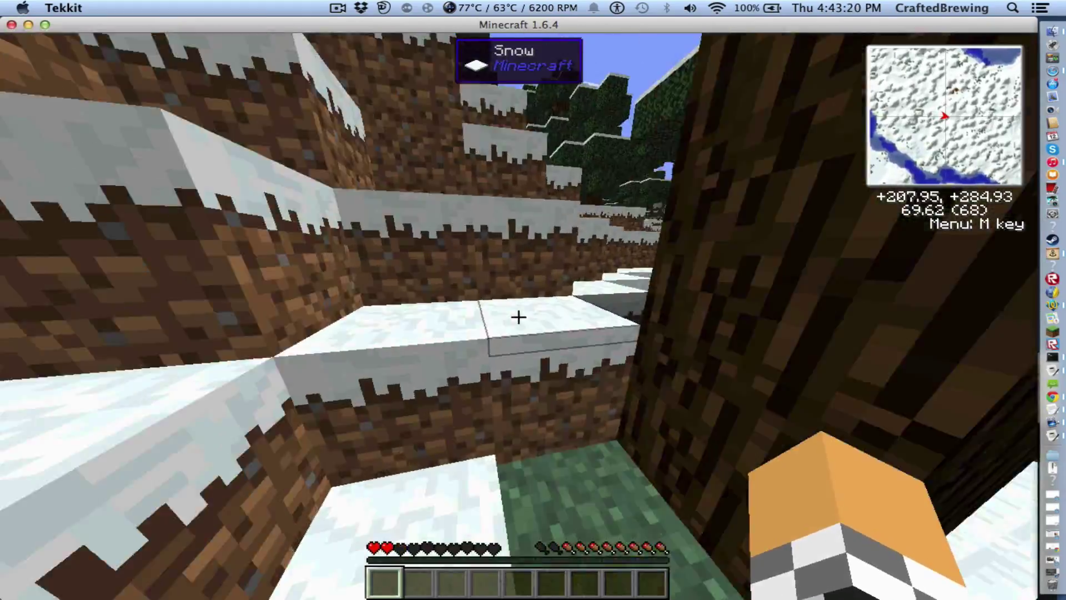
{"action": "key", "text": "w"}
{"action": "key", "text": "space"}
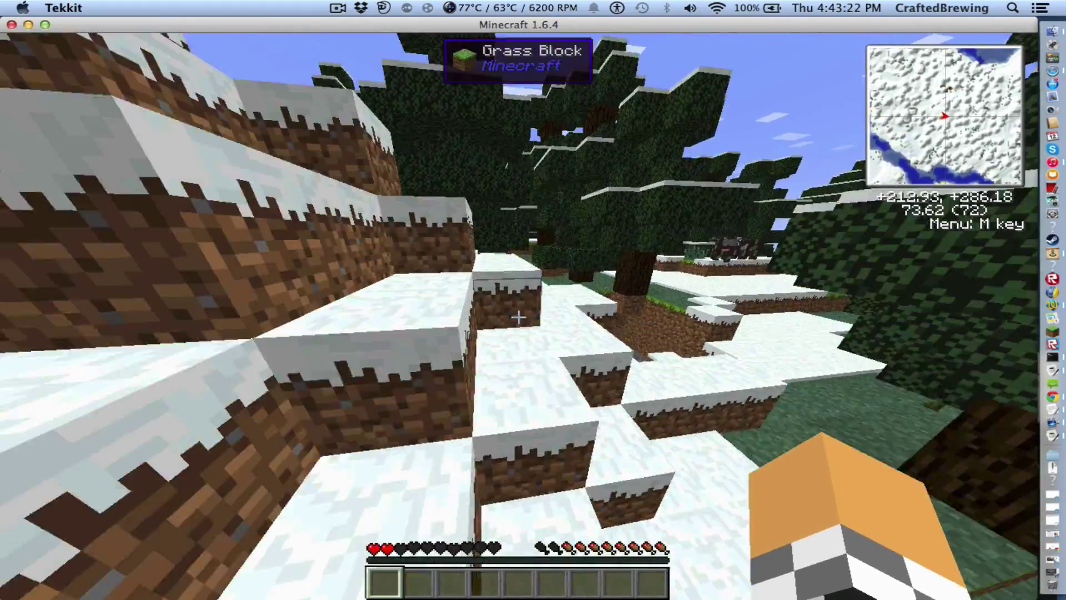
{"action": "key", "text": "w"}
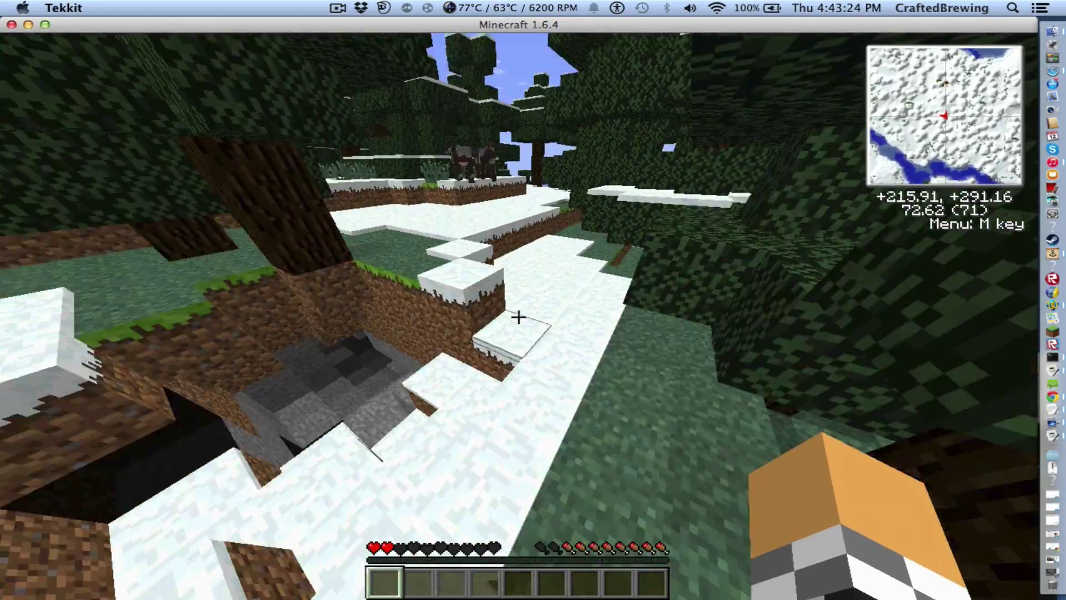
{"action": "key", "text": "w"}
{"action": "key", "text": "w"}
{"action": "key", "text": "space"}
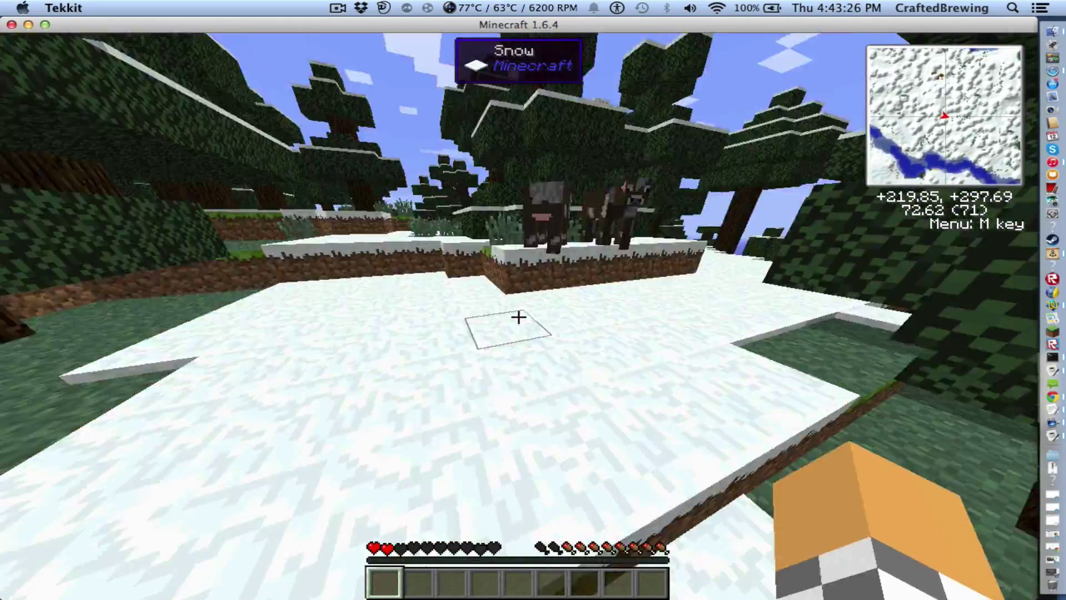
Pass the cows and walk through the spruce forest to the open snowy clearing beyond the trees.
{"action": "key", "text": "w"}
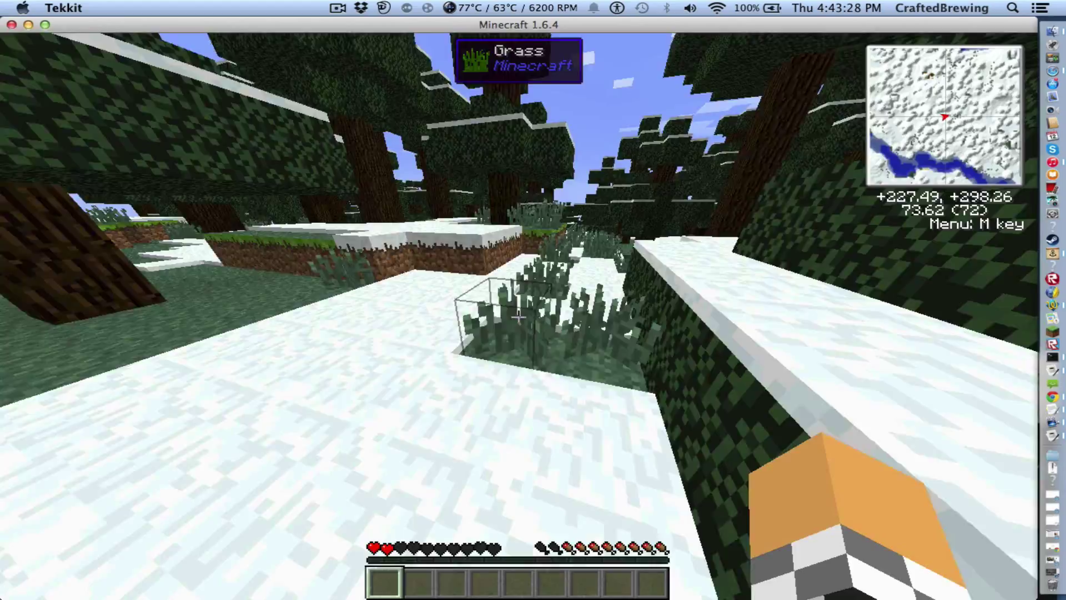
{"action": "key", "text": "w"}
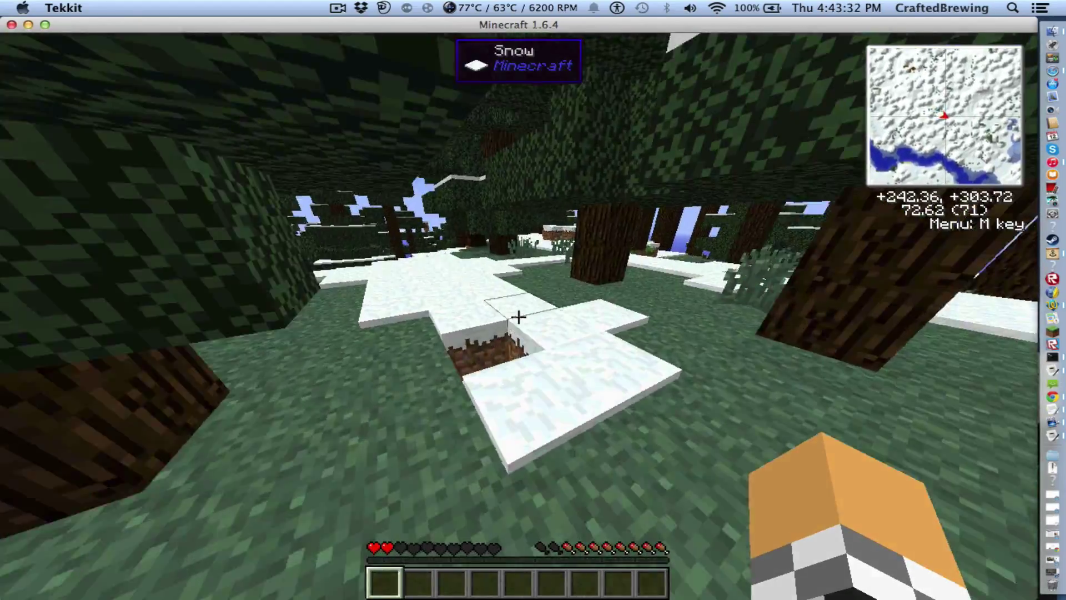
{"action": "key", "text": "w"}
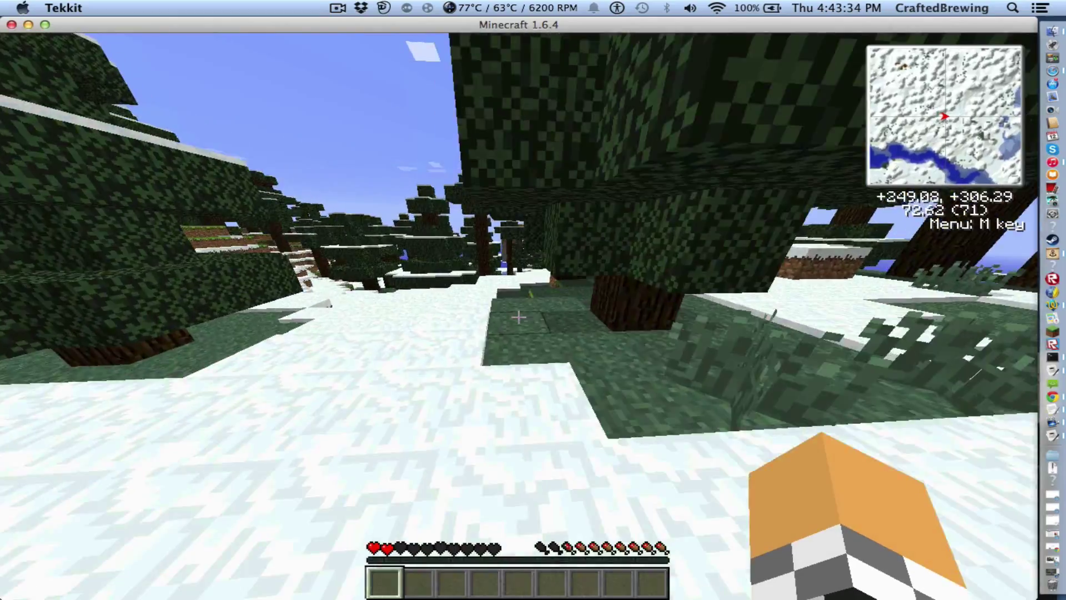
{"action": "key", "text": "w"}
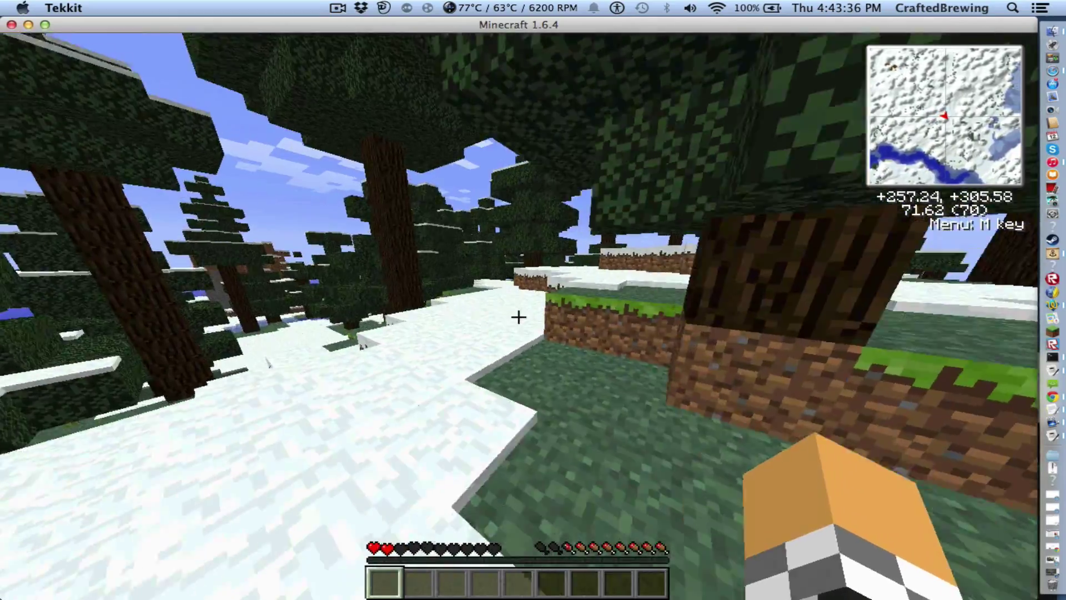
{"action": "key", "text": "w"}
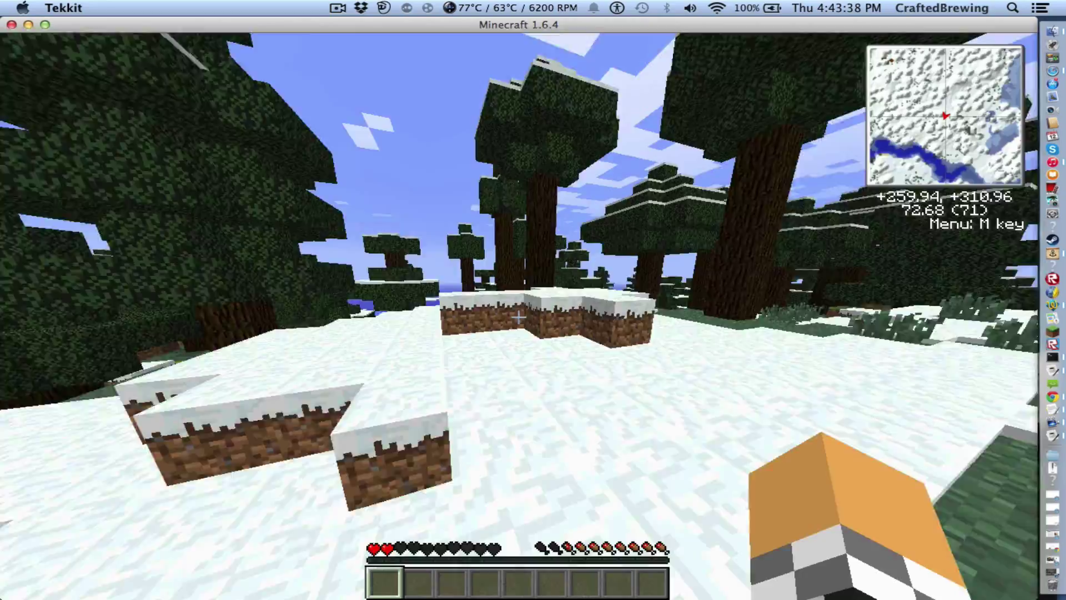
Jump over the snowy ledge and walk downhill past the second group of cows to the riverbank.
{"action": "key", "text": "space"}
{"action": "key", "text": "w"}
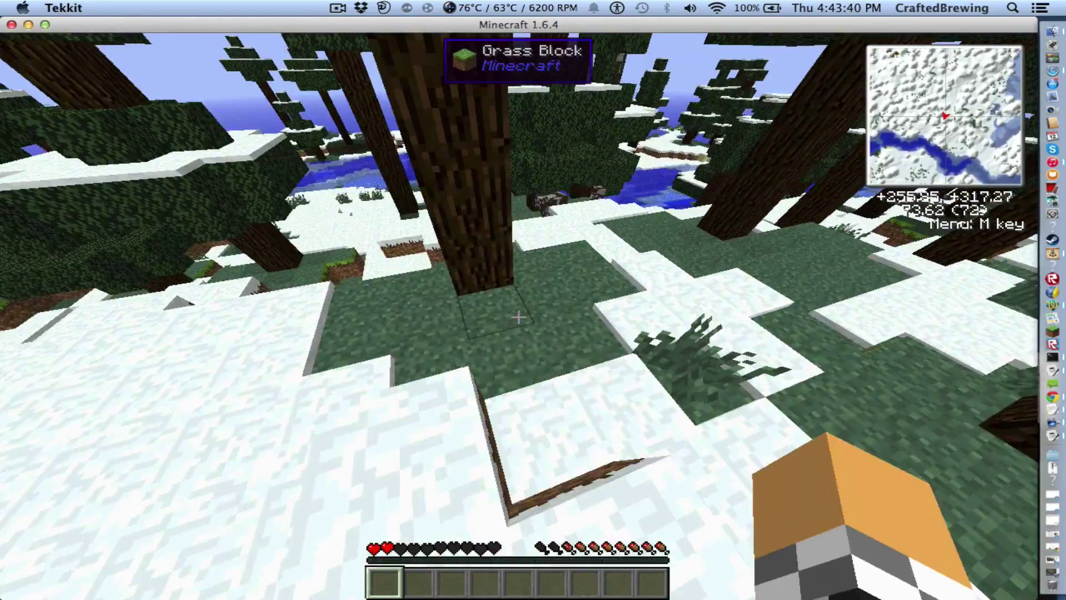
{"action": "key", "text": "w"}
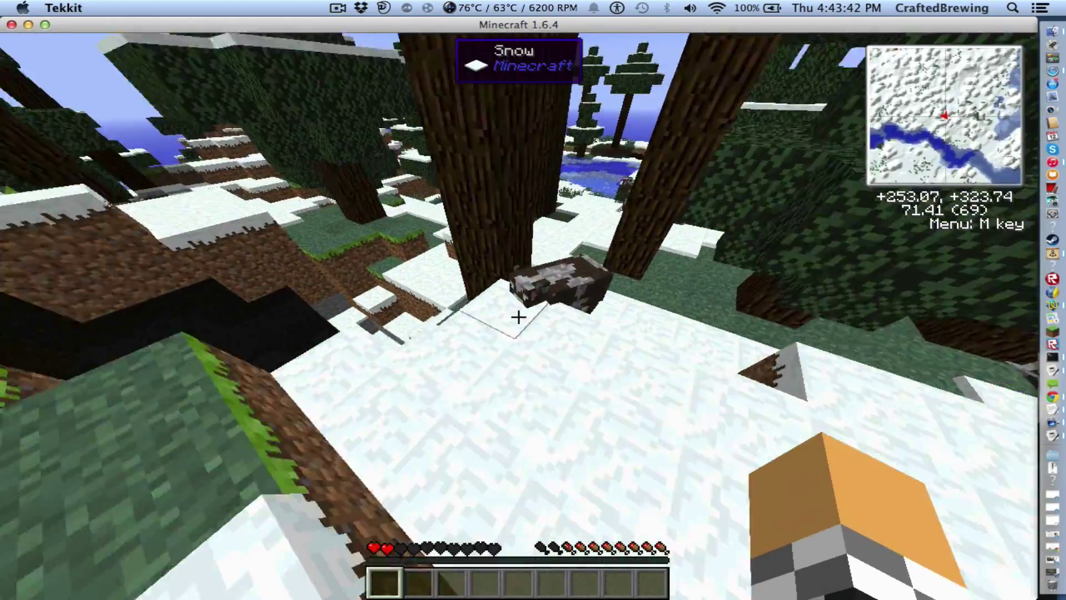
{"action": "key", "text": "w"}
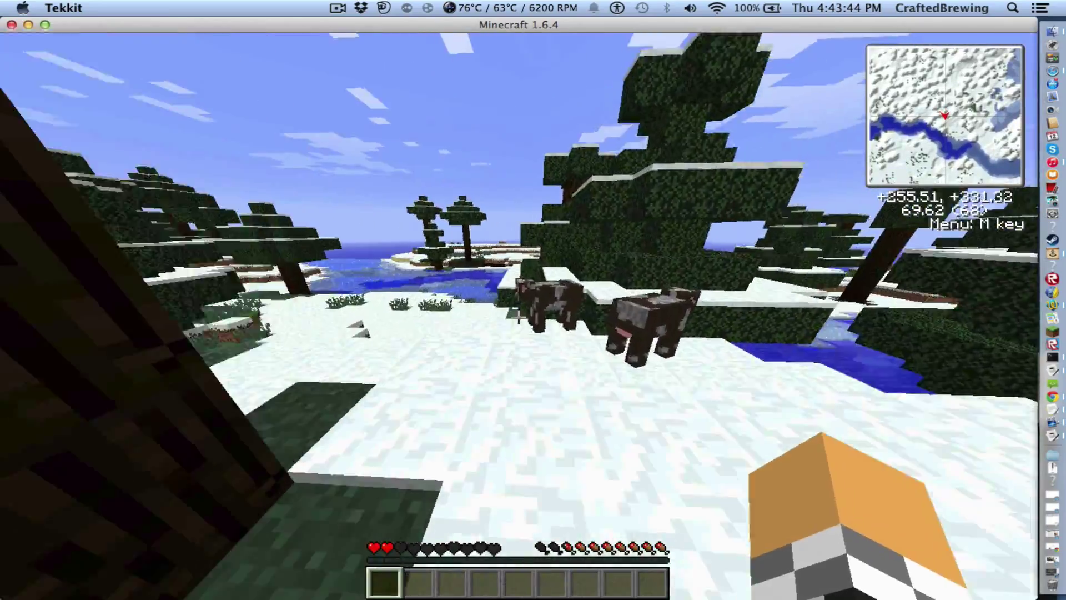
{"action": "key", "text": "w"}
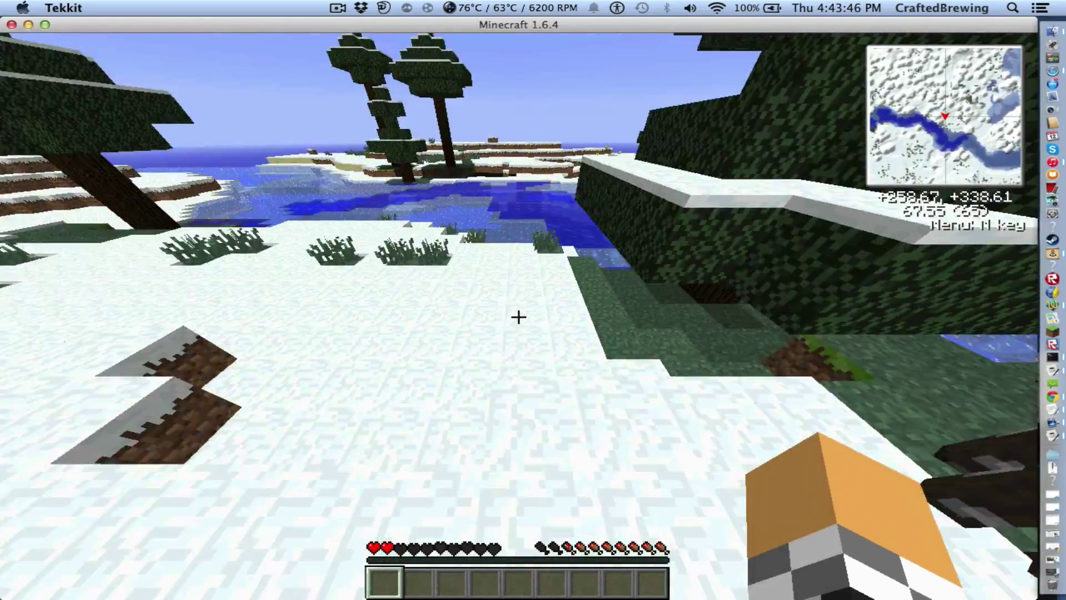
{"action": "key", "text": "w"}
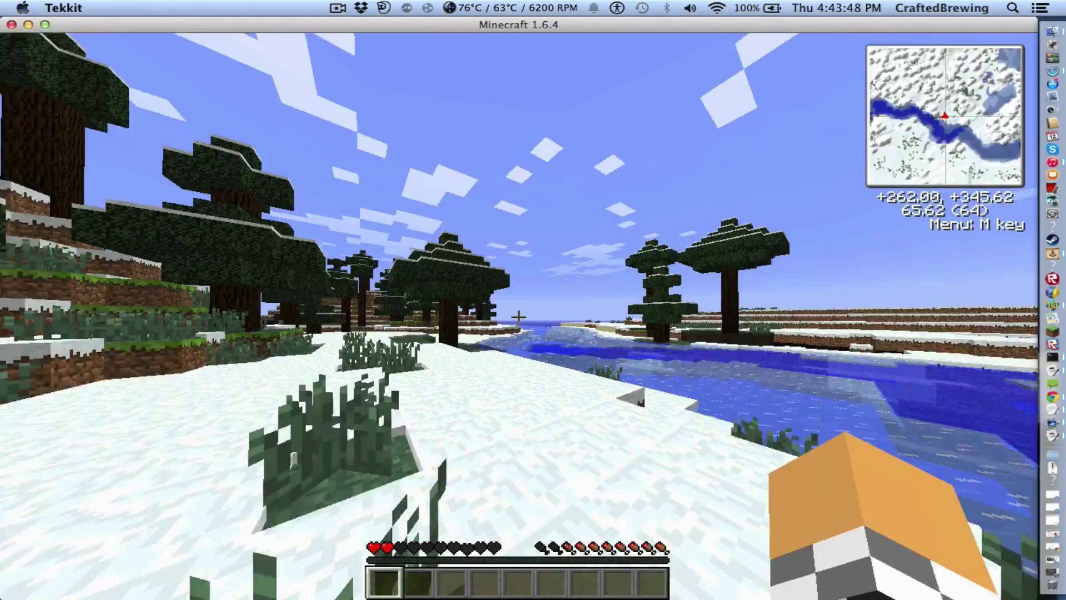